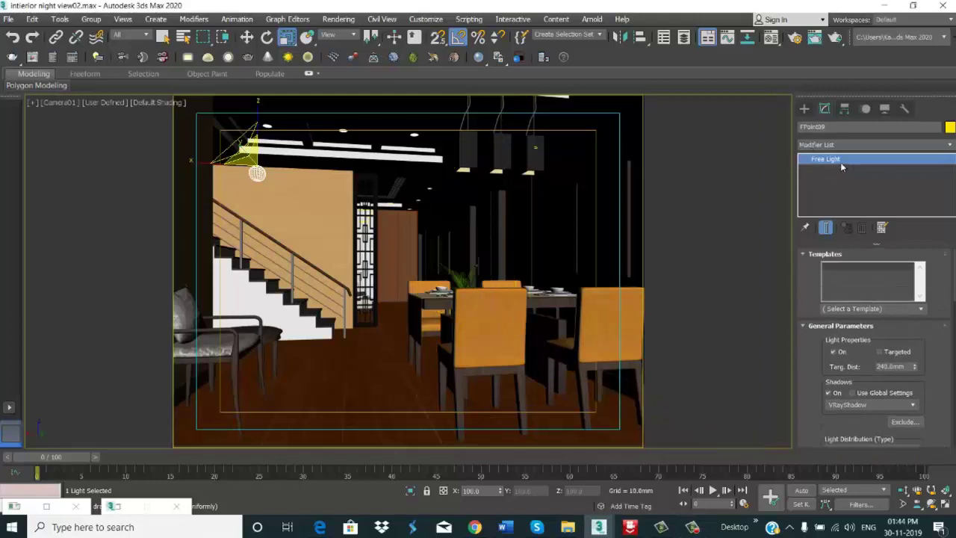
Step: Create a photometric Free Light, PhotometricLight001, in the dining room
left_click(805, 110)
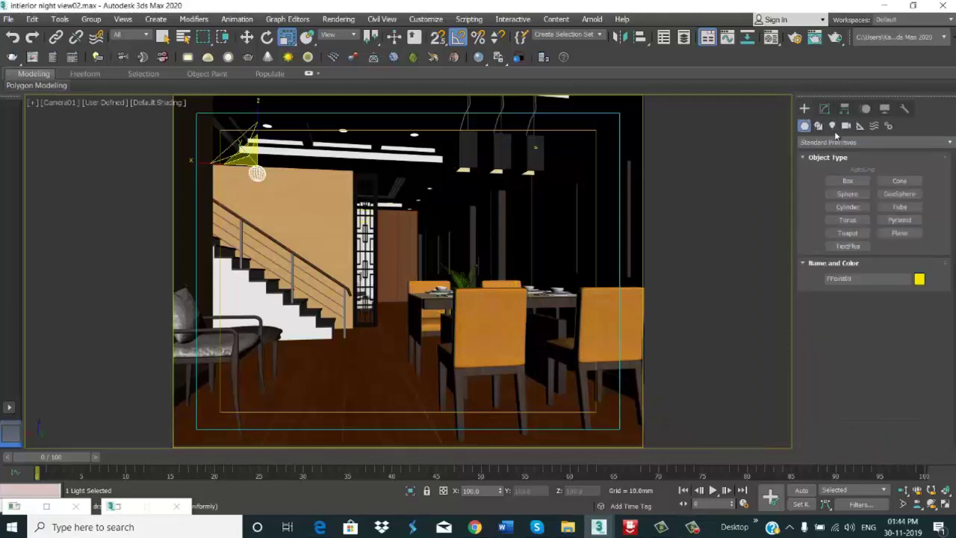
left_click(832, 126)
left_click(836, 142)
left_click(836, 144)
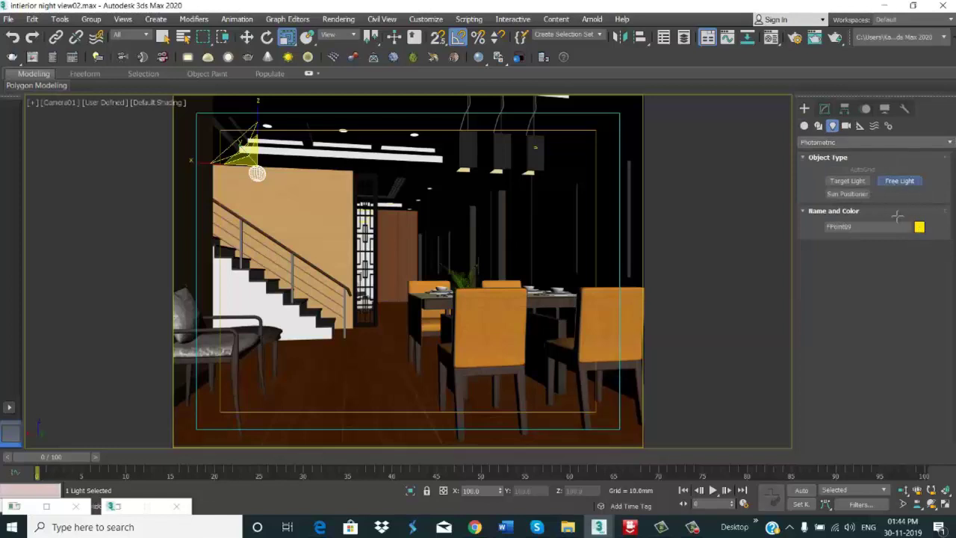
left_click(375, 348)
right_click(378, 349)
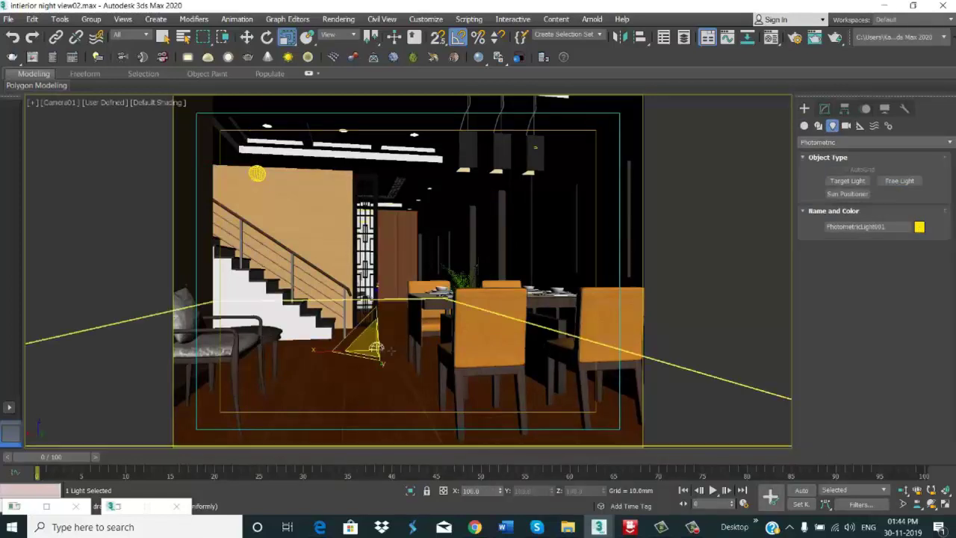
Step: Raise PhotometricLight001 to just below the ceiling beside the staircase wall light
key("e")
key("w")
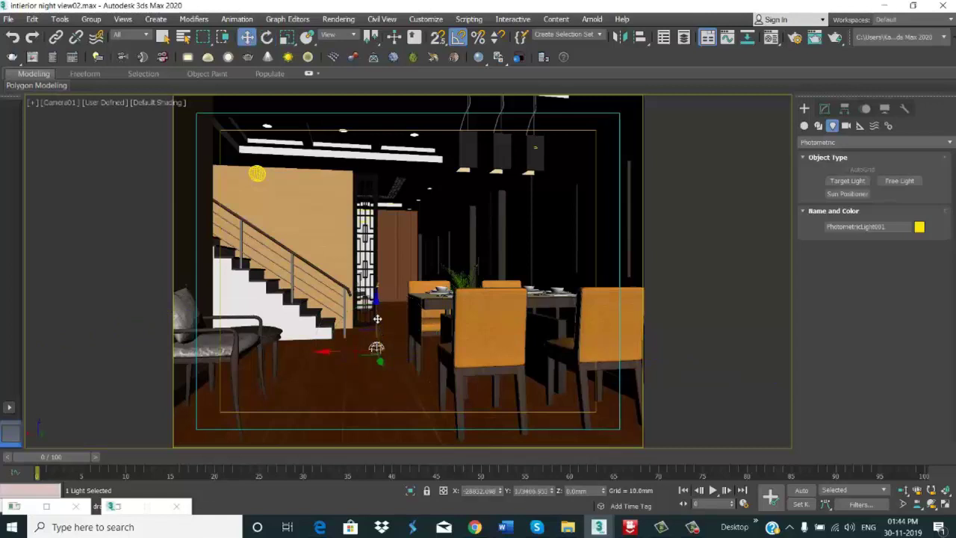
mouse_move(378, 325)
left_mouse_down()
mouse_move(347, 174)
mouse_move(294, 172)
left_mouse_up()
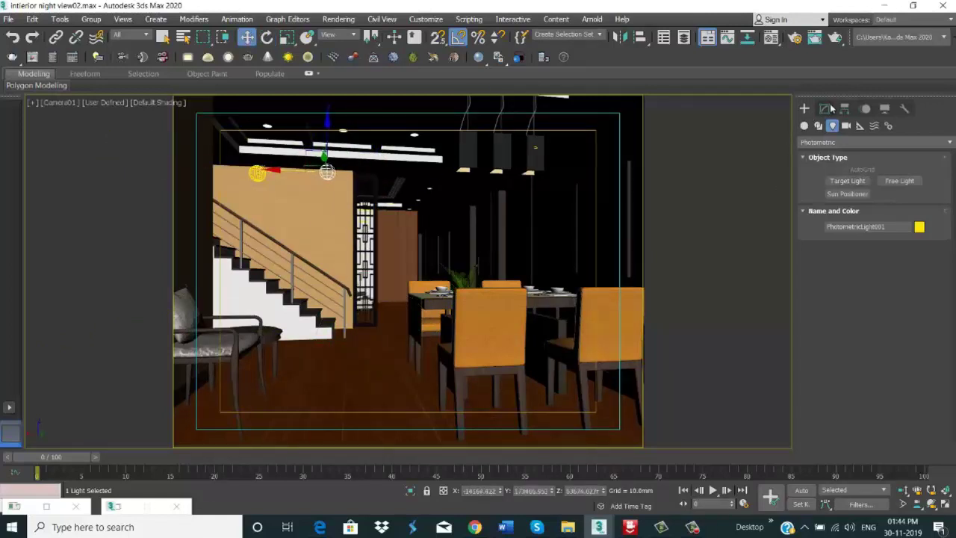
Step: Turn on shadows for PhotometricLight001
left_click(825, 109)
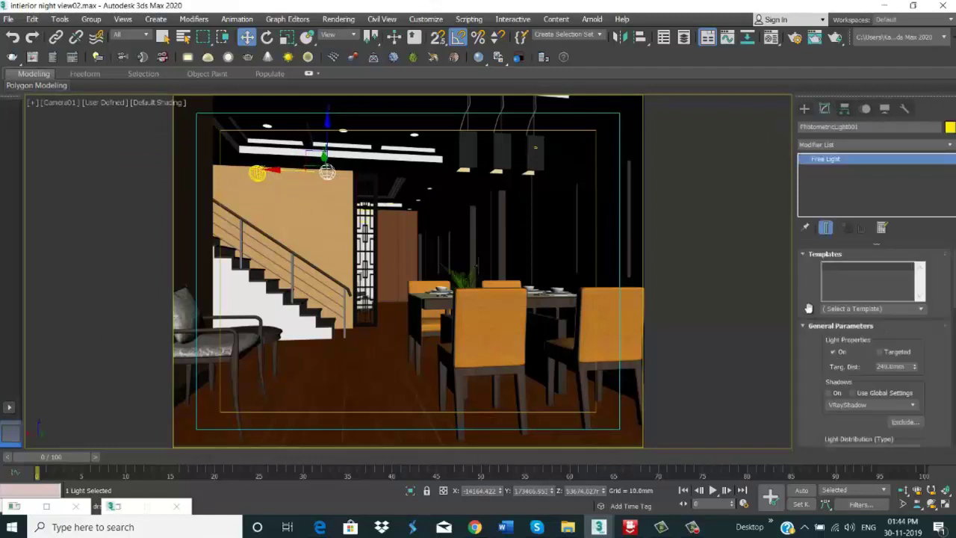
scroll(809, 309, "down", 2)
scroll(822, 309, "down", 2)
scroll(837, 308, "down", 1)
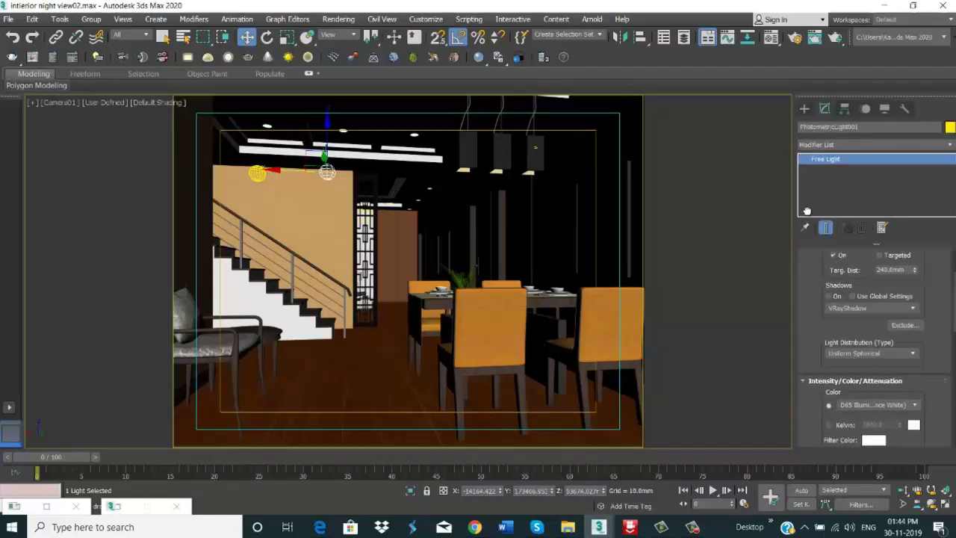
left_click(828, 296)
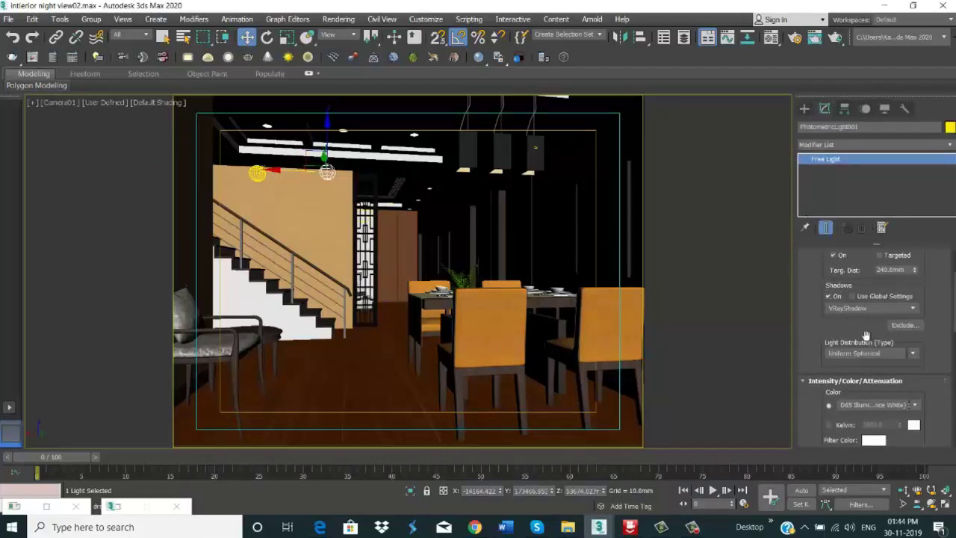
Step: Set the light distribution to Photometric Web, leaving no photometric file loaded
left_click(914, 355)
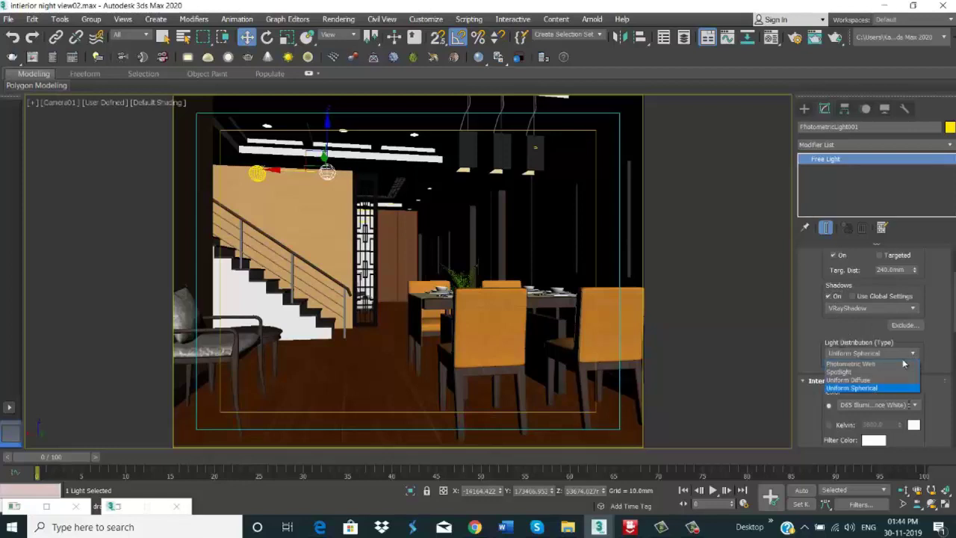
left_click(897, 364)
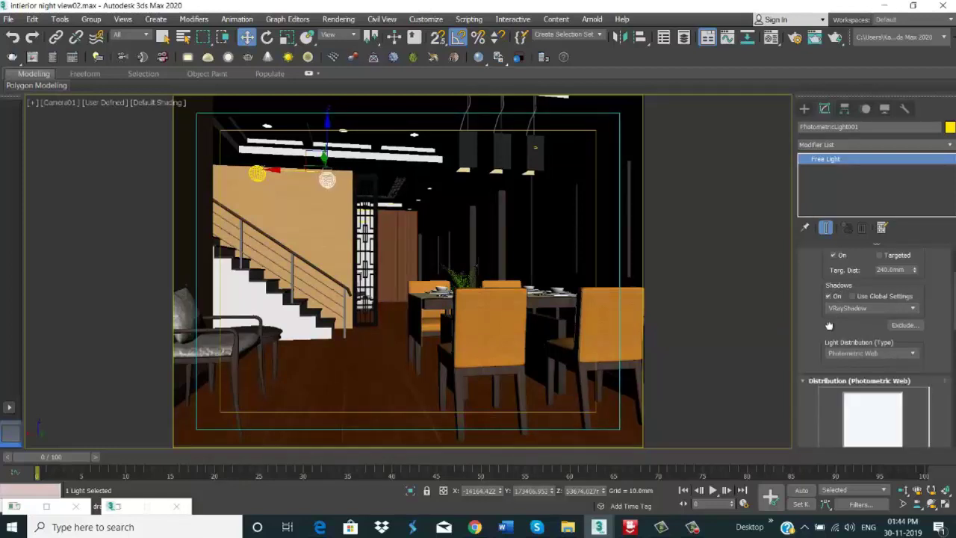
scroll(829, 326, "down", 3)
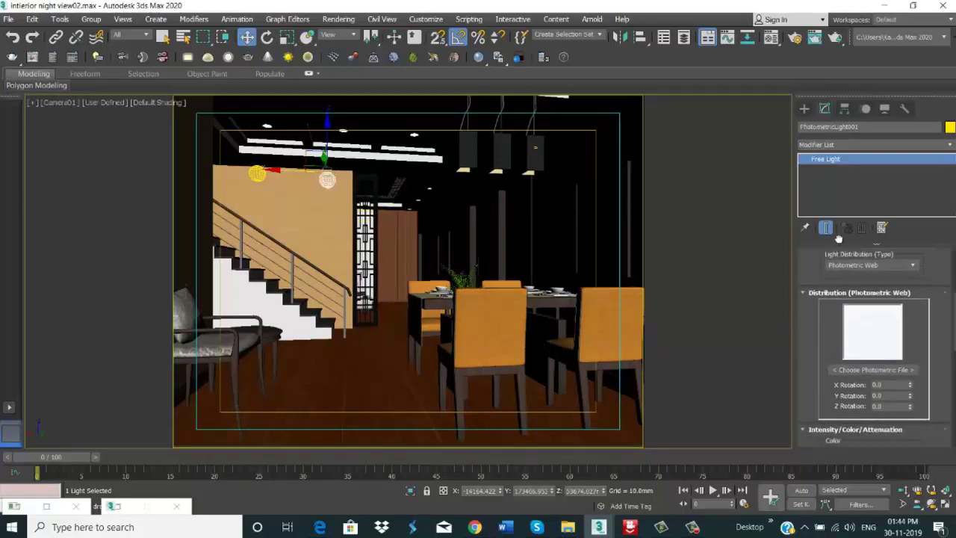
left_click(874, 369)
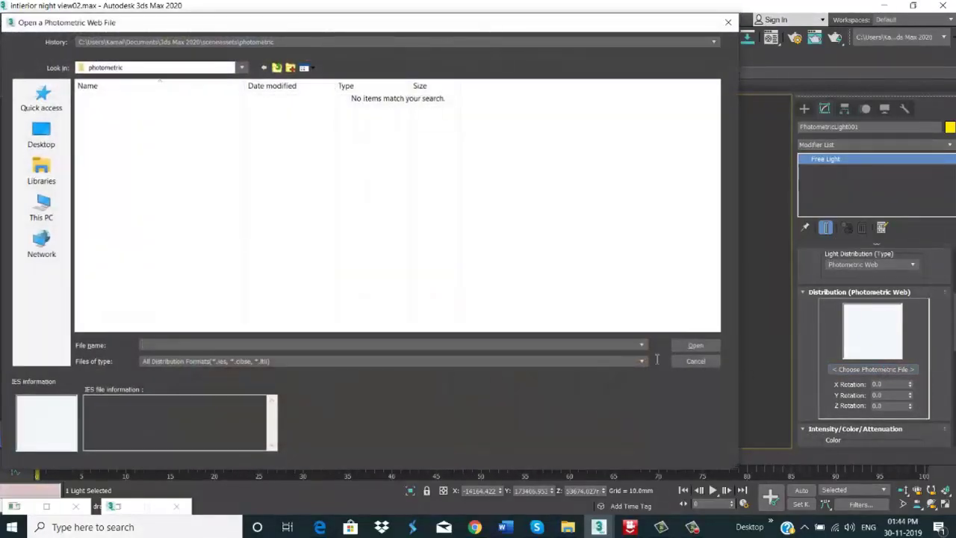
left_click(695, 362)
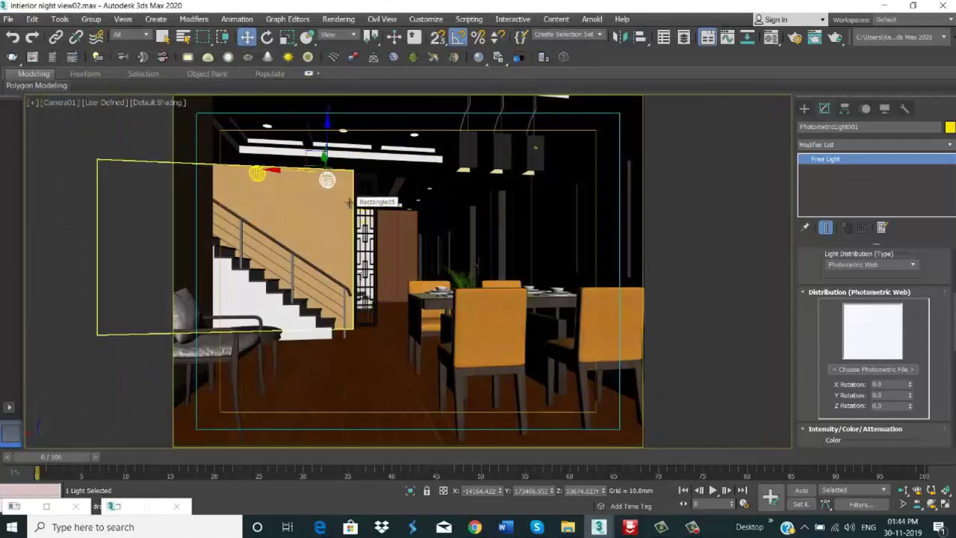
Step: Clone the wall light FPoint39 twice to the right as copies FPoint011 and FPoint012
left_click(256, 174)
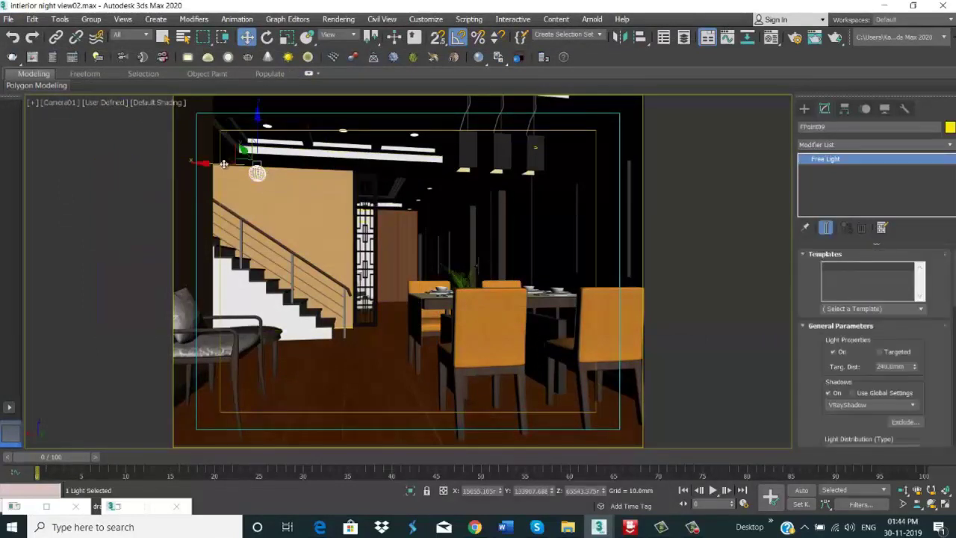
left_click_drag(222, 163, 288, 177, "shift")
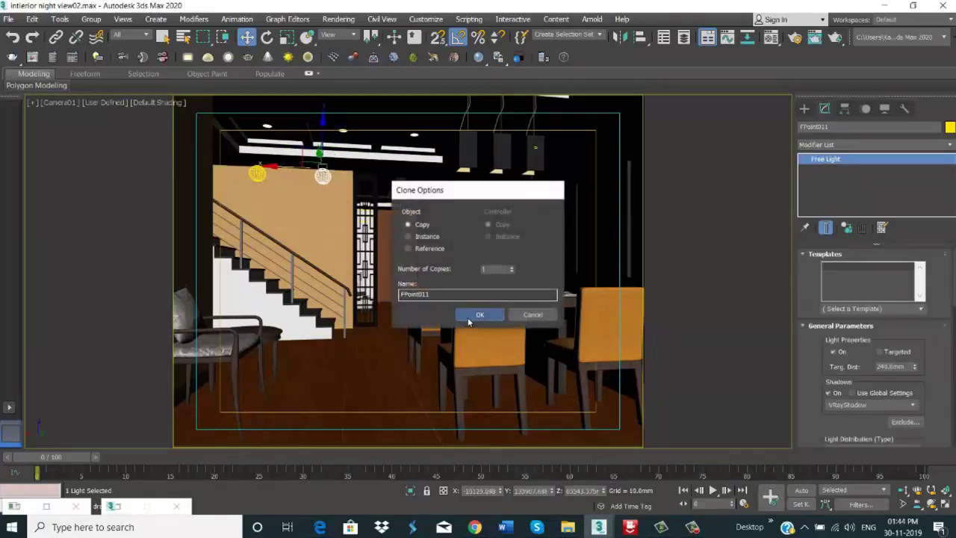
left_click(480, 317)
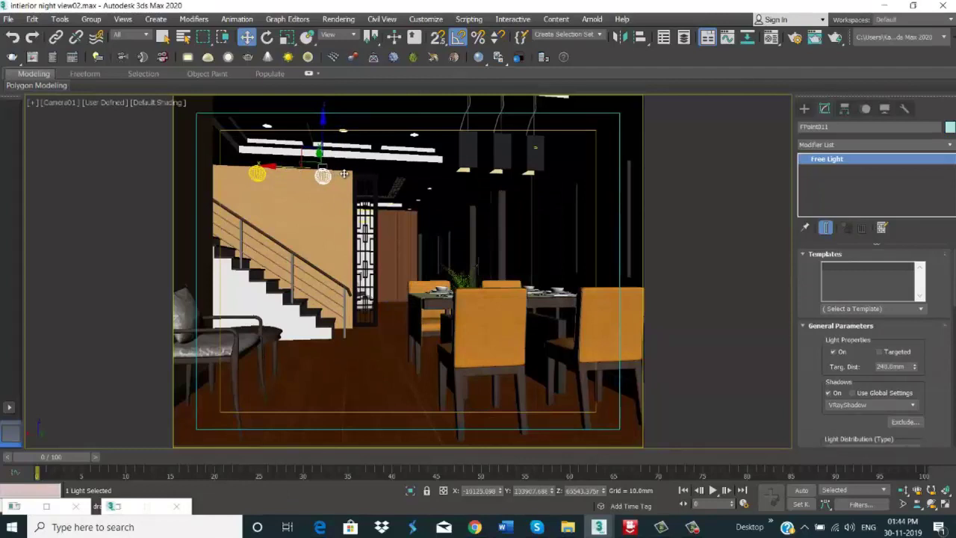
left_click_drag(344, 174, 353, 179, "shift")
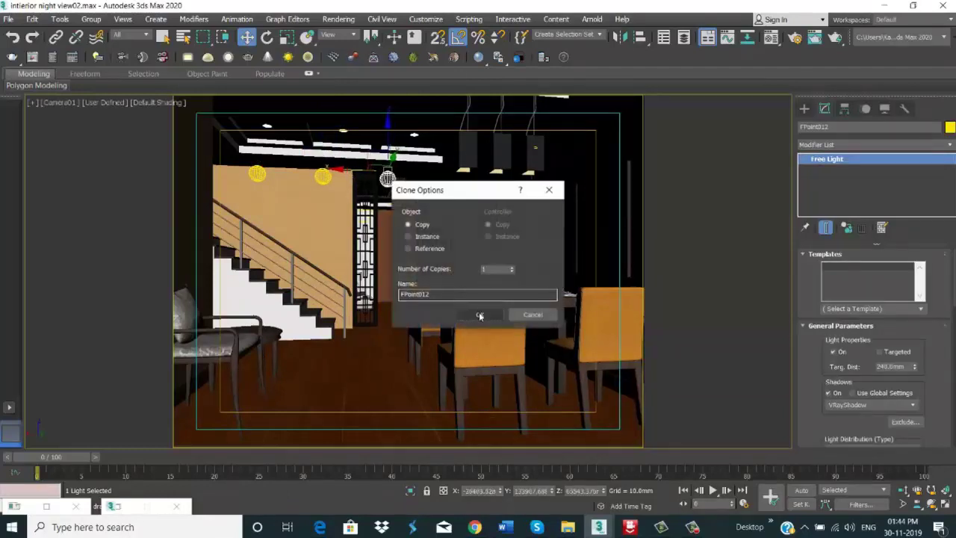
key("Return")
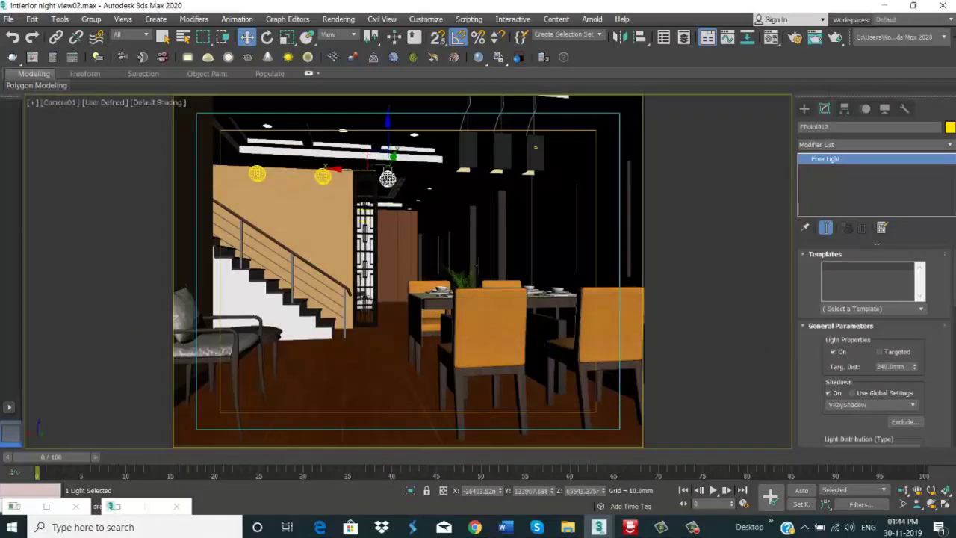
Step: Copy the light as FPoint013, align it to Cylinder01, and lower it slightly
key("p")
key("z")
scroll(421, 249, "down", 5)
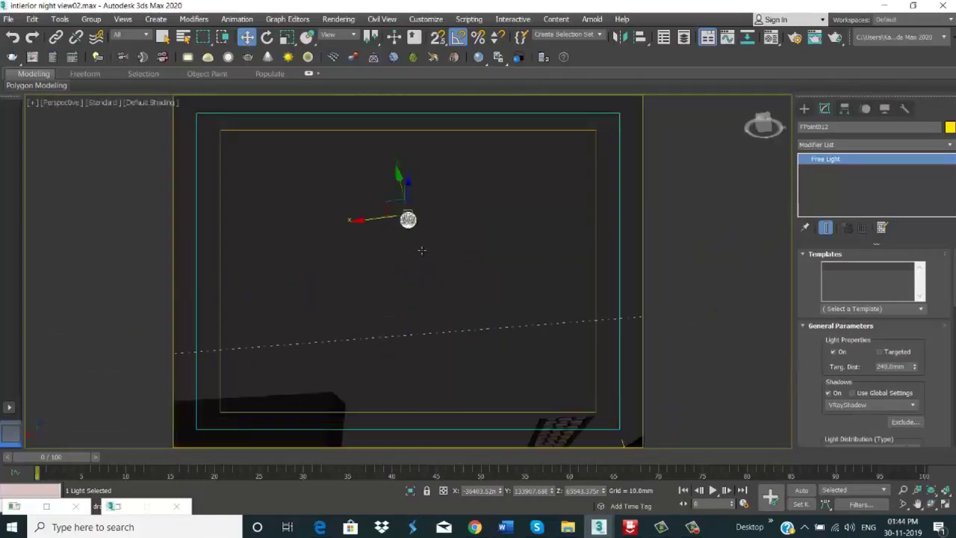
mouse_move(412, 232)
middle_mouse_down()
mouse_move(429, 275)
mouse_move(484, 316)
mouse_move(442, 251)
mouse_move(400, 291)
middle_mouse_up()
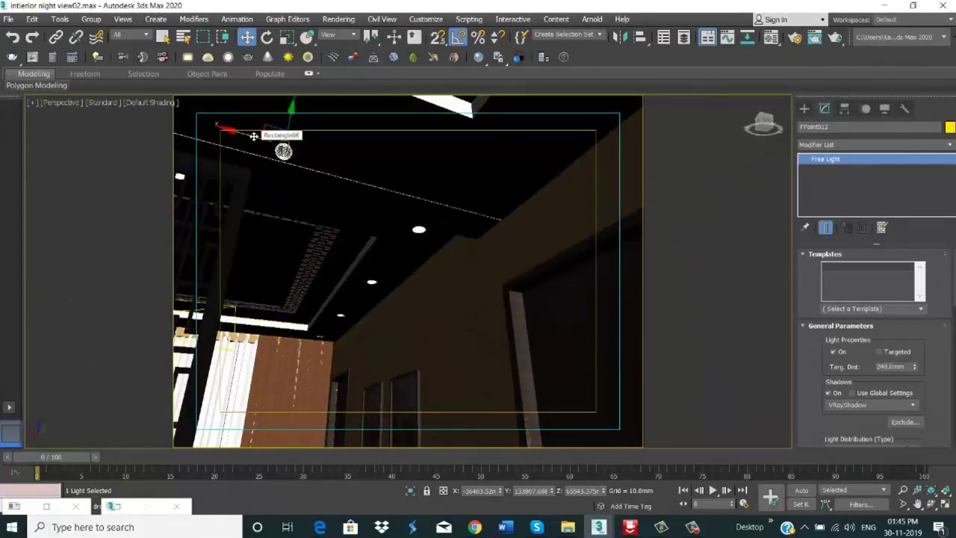
left_click_drag(254, 136, 467, 278, "shift")
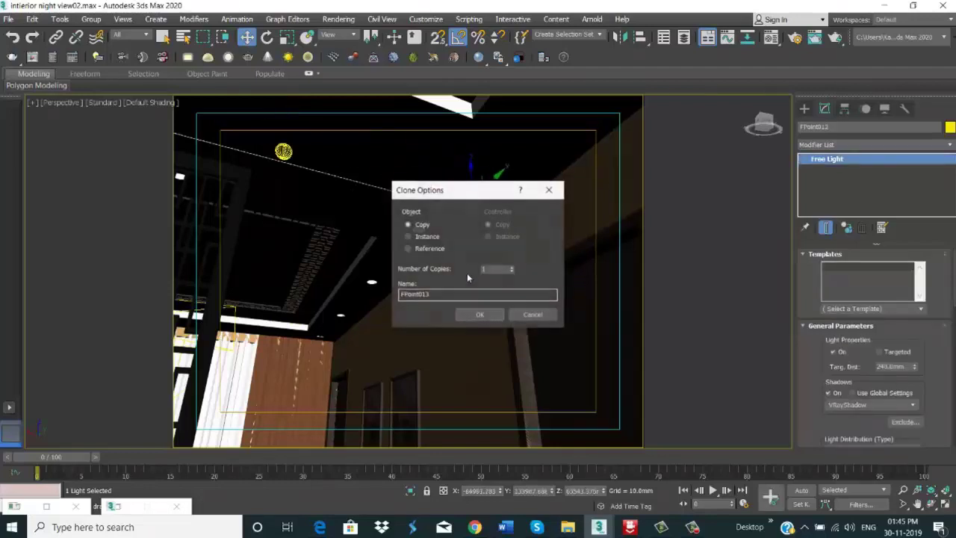
left_click(472, 314)
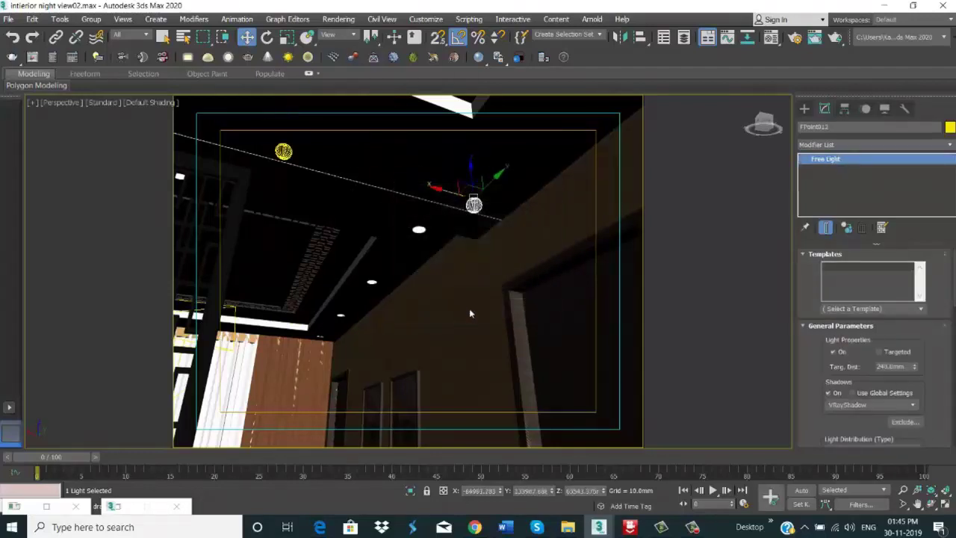
left_click_drag(473, 204, 423, 238)
left_click(421, 236)
left_click(481, 363)
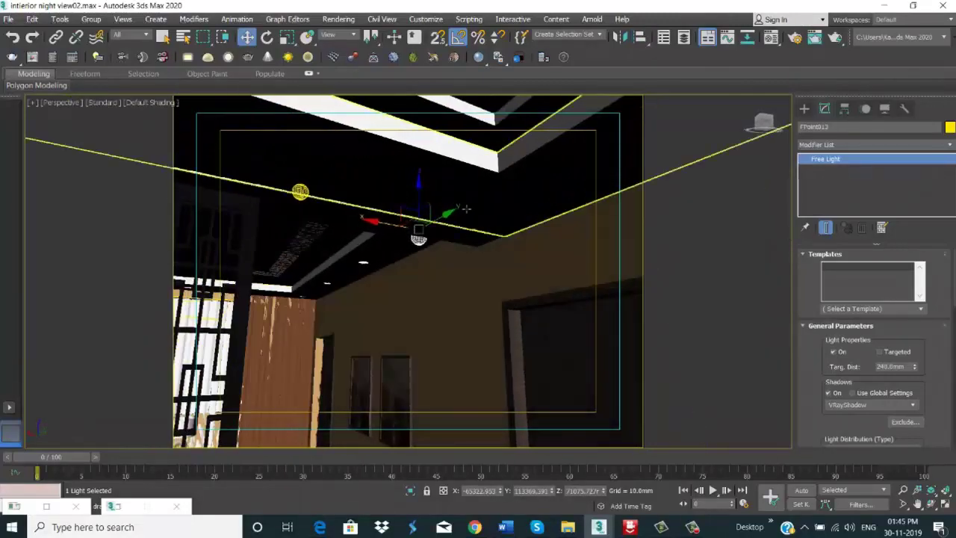
left_click_drag(419, 200, 419, 224)
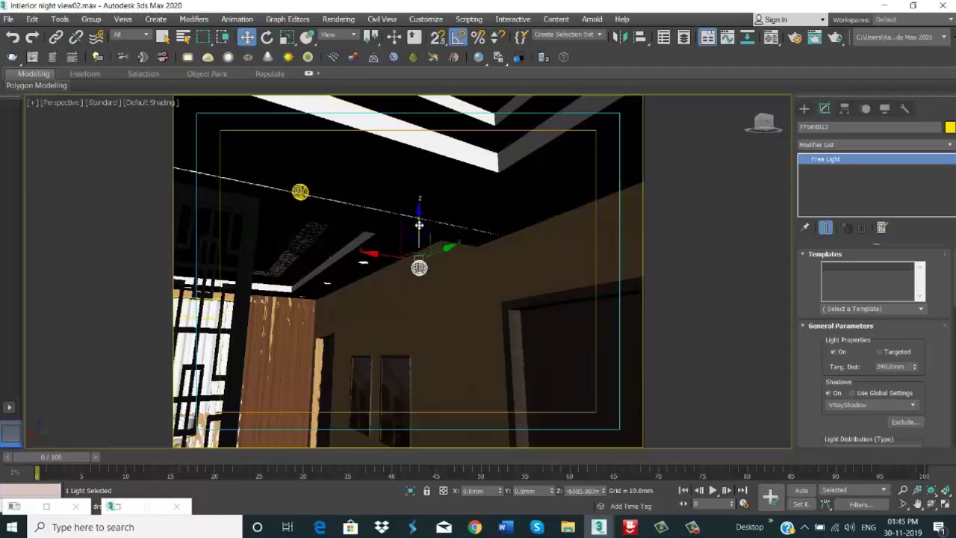
Step: Add three more copies, FPoint014 to FPoint016, extending the row along the ceiling
middle_click_drag(441, 245, 444, 230, "alt")
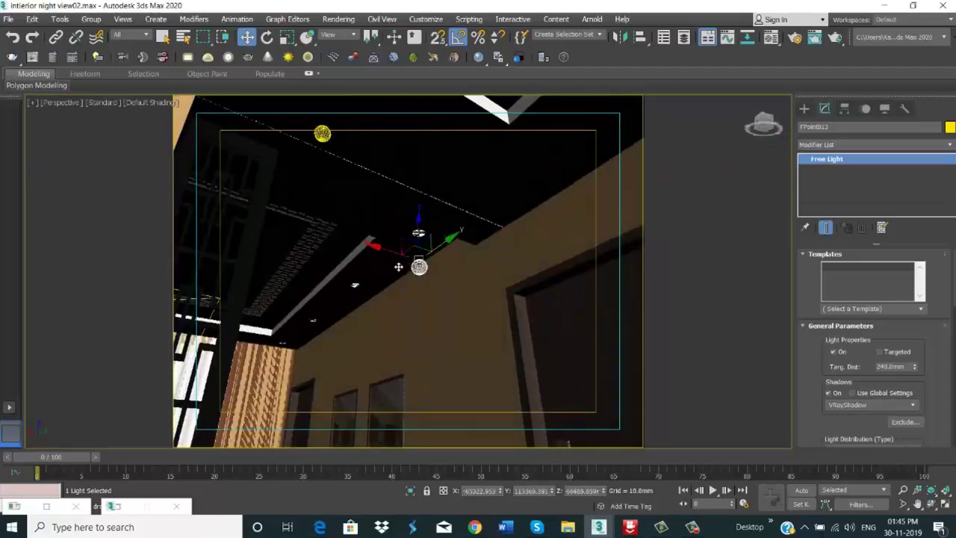
left_click_drag(437, 251, 379, 294, "shift")
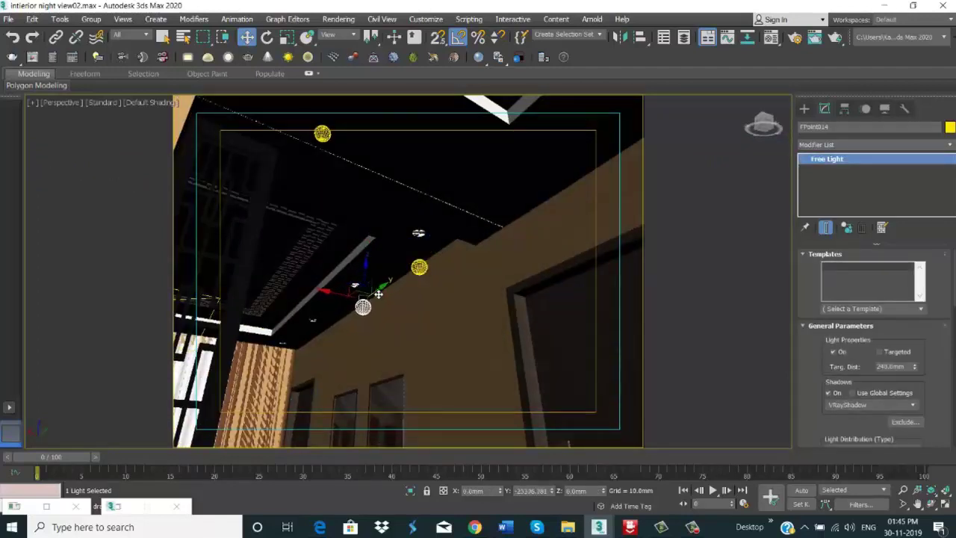
left_click(476, 314)
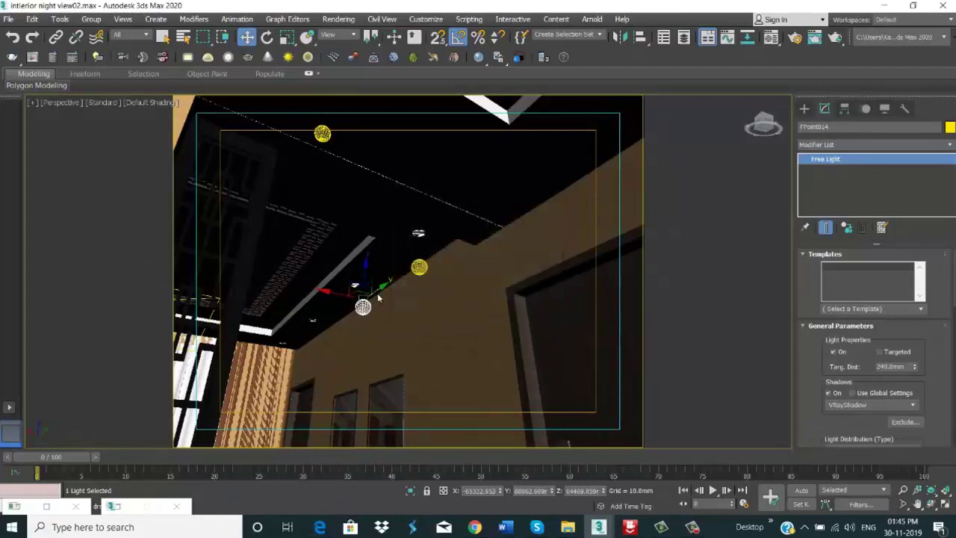
left_click_drag(340, 318, 339, 346, "shift")
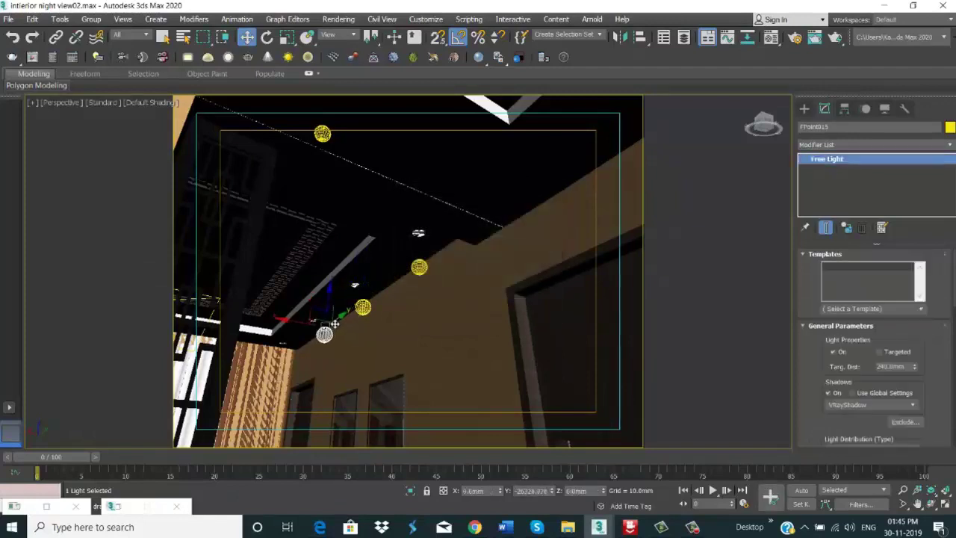
left_click(460, 315)
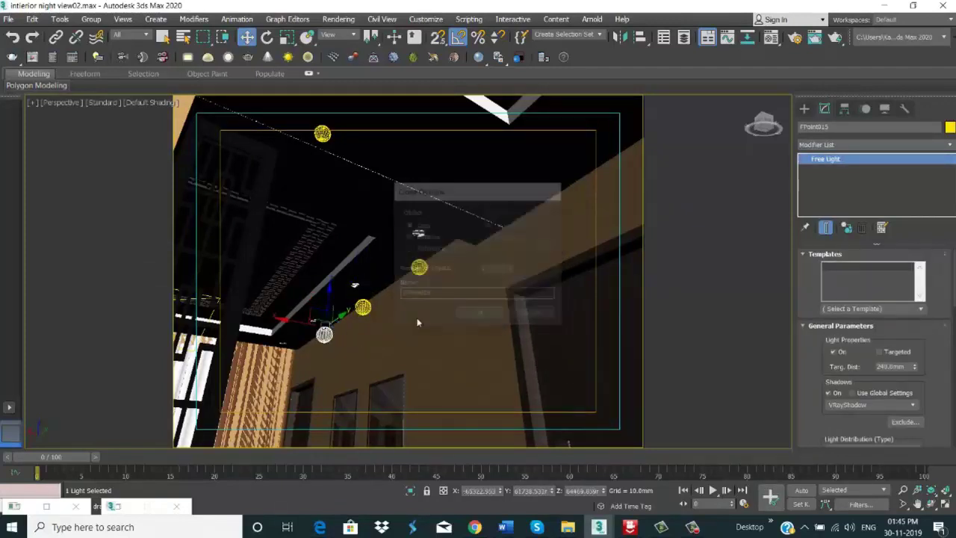
left_click_drag(335, 319, 301, 356, "shift")
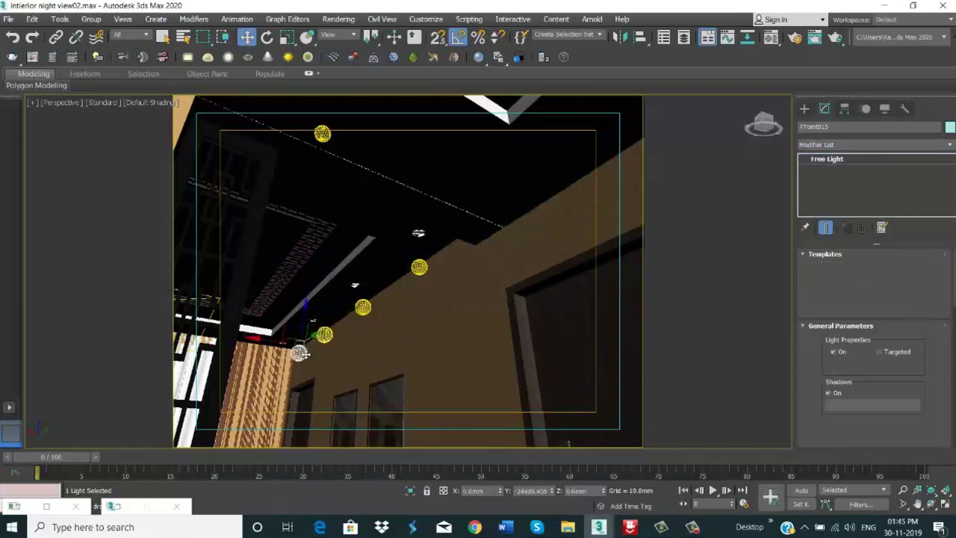
left_click(481, 315)
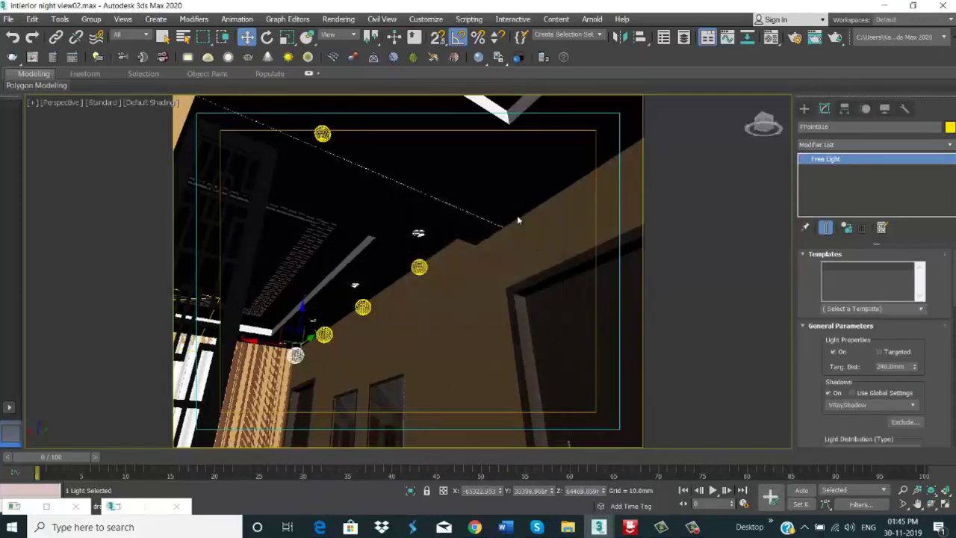
mouse_move(499, 256)
middle_mouse_down("alt")
mouse_move(449, 188)
mouse_move(441, 224)
mouse_move(523, 340)
middle_mouse_up("alt")
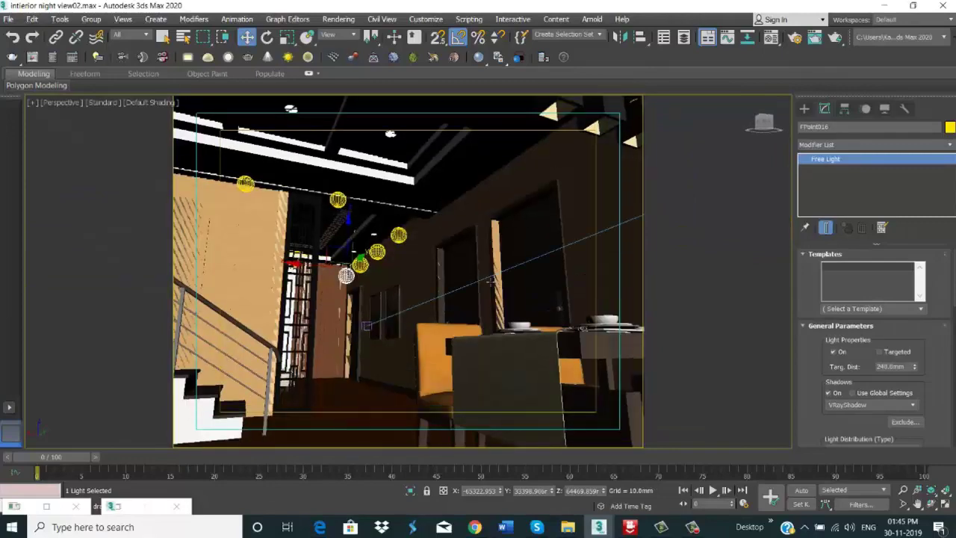
Step: Frame the dining table and activate the VRayLight tool from the VRay light category
left_click(527, 346)
key("z")
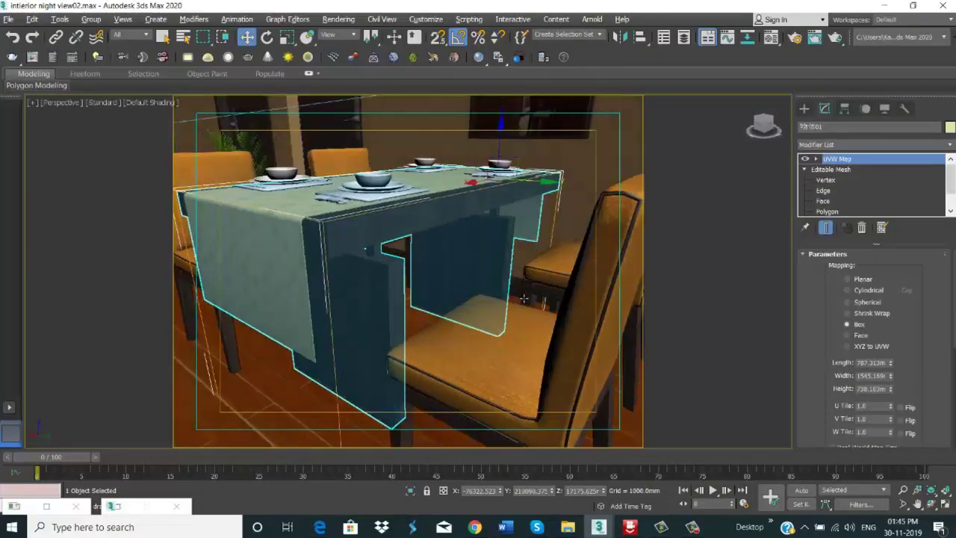
mouse_move(491, 332)
middle_mouse_down("alt")
mouse_move(459, 277)
mouse_move(481, 359)
middle_mouse_up("alt")
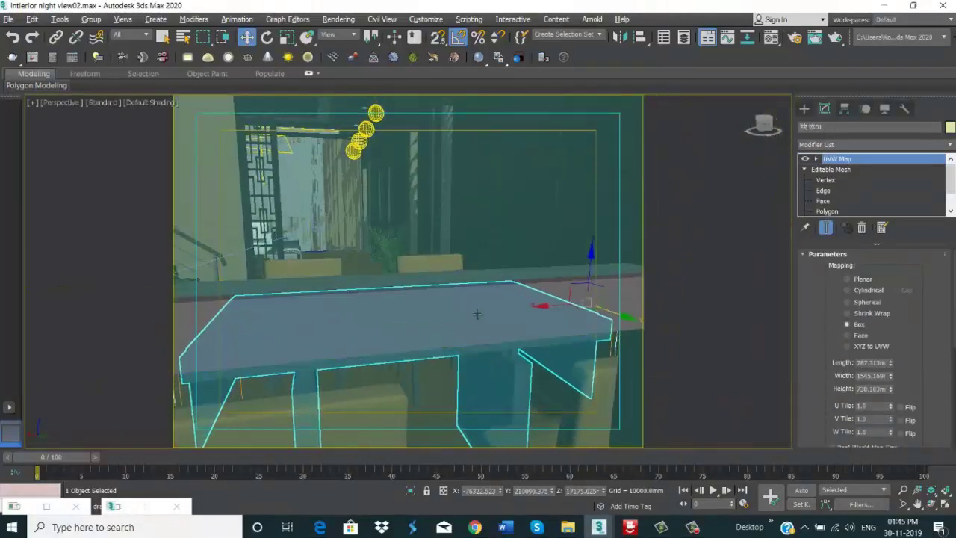
mouse_move(447, 314)
middle_mouse_down("alt")
mouse_move(504, 298)
mouse_move(568, 247)
middle_mouse_up("alt")
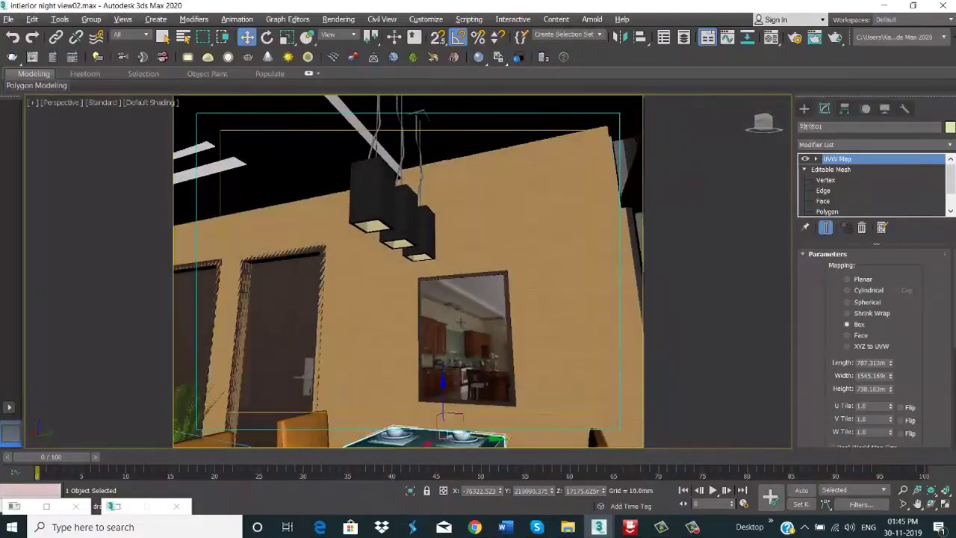
left_click(805, 109)
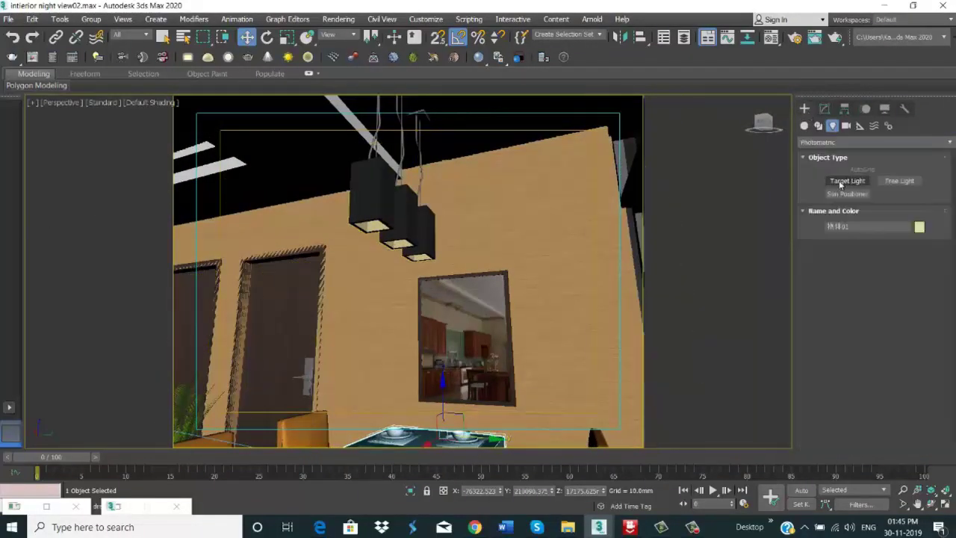
left_click(832, 142)
left_click(822, 180)
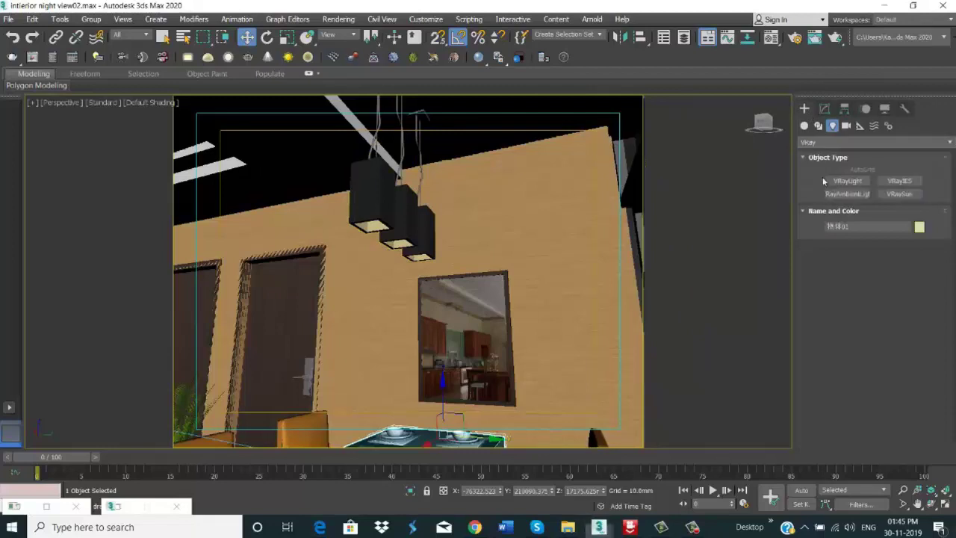
left_click(848, 181)
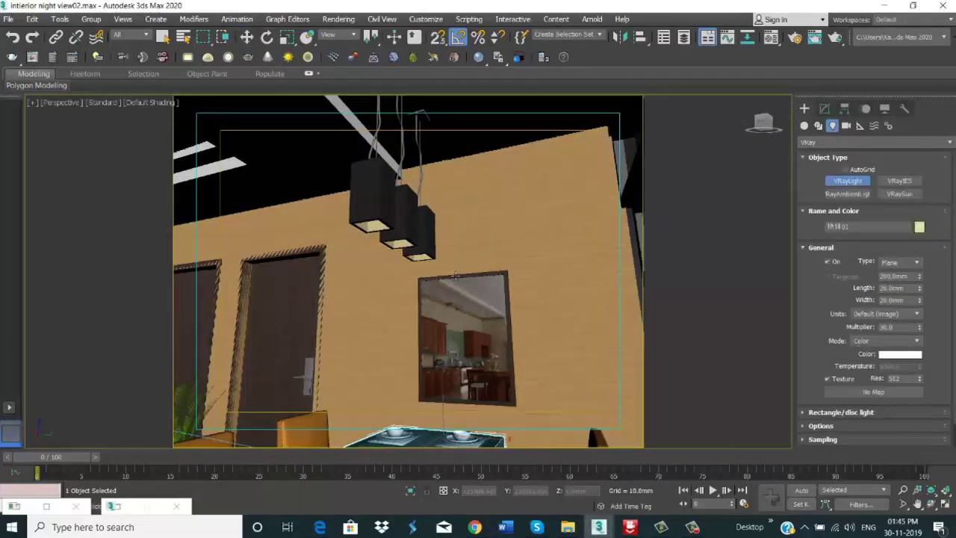
Step: Draw a VRayLight plane, VRayLight001, over the dining tabletop
middle_click_drag(455, 276, 760, 190, "alt")
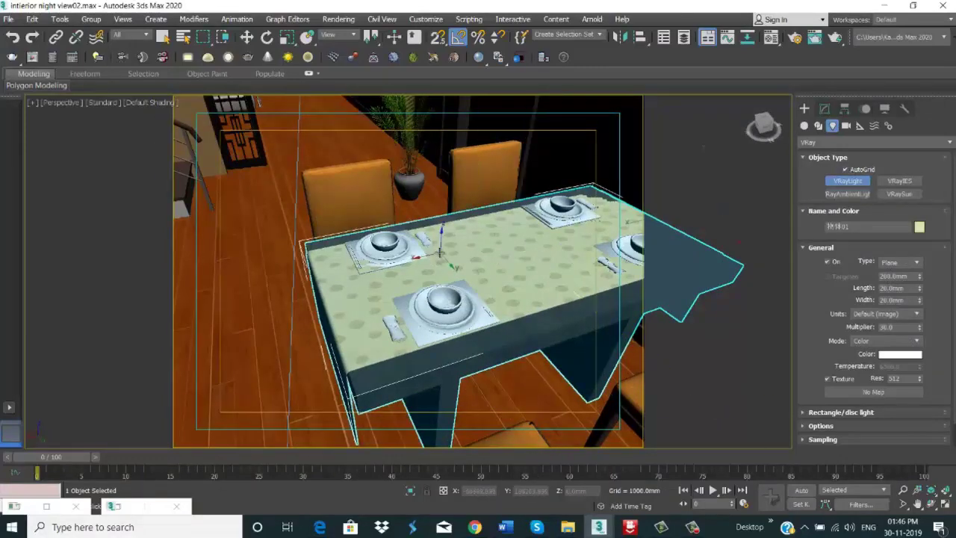
left_click_drag(441, 252, 523, 263)
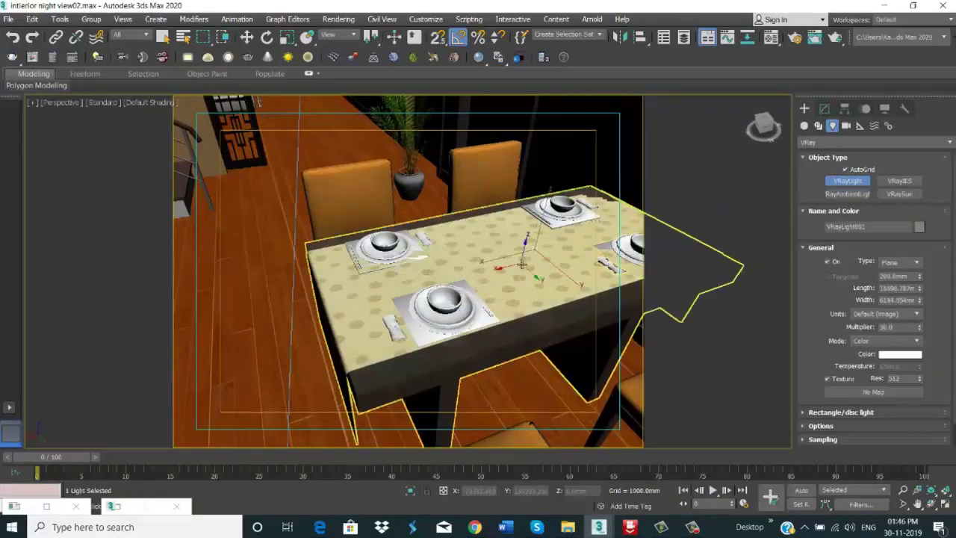
key("w")
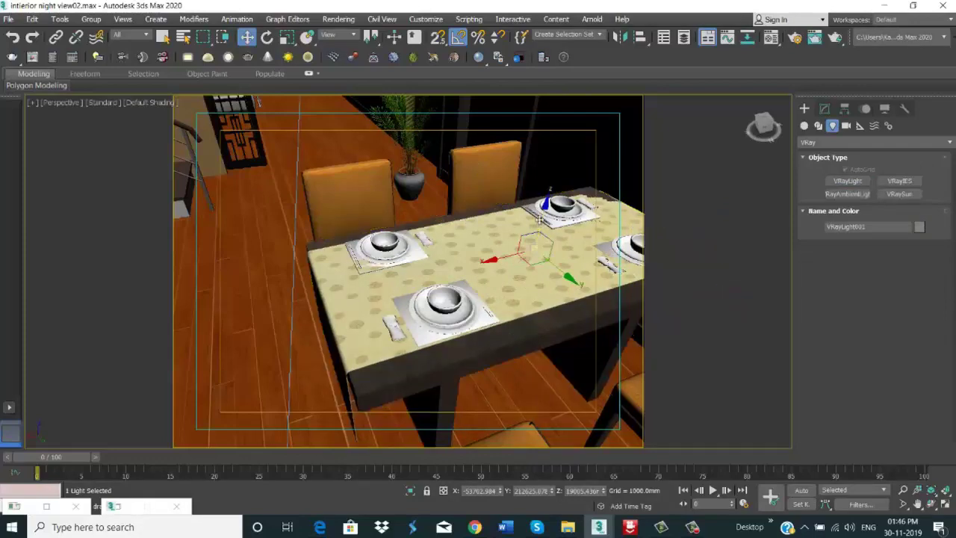
scroll(534, 202, "down", 2)
scroll(529, 193, "down", 2)
scroll(527, 189, "down", 2)
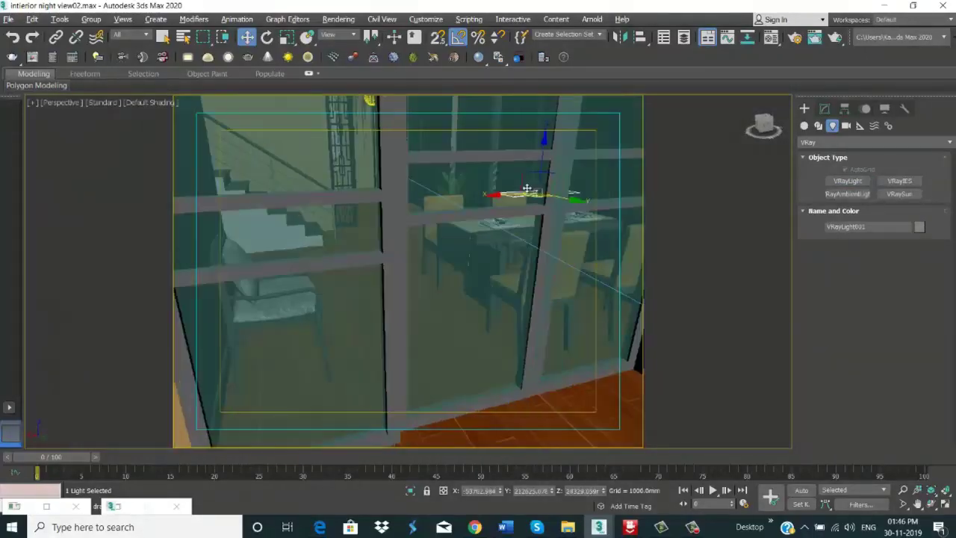
Step: Raise VRayLight001 to just below the ceiling above the table and show its parameters
middle_click_drag(528, 189, 473, 294, "alt")
scroll(525, 194, "up", 3)
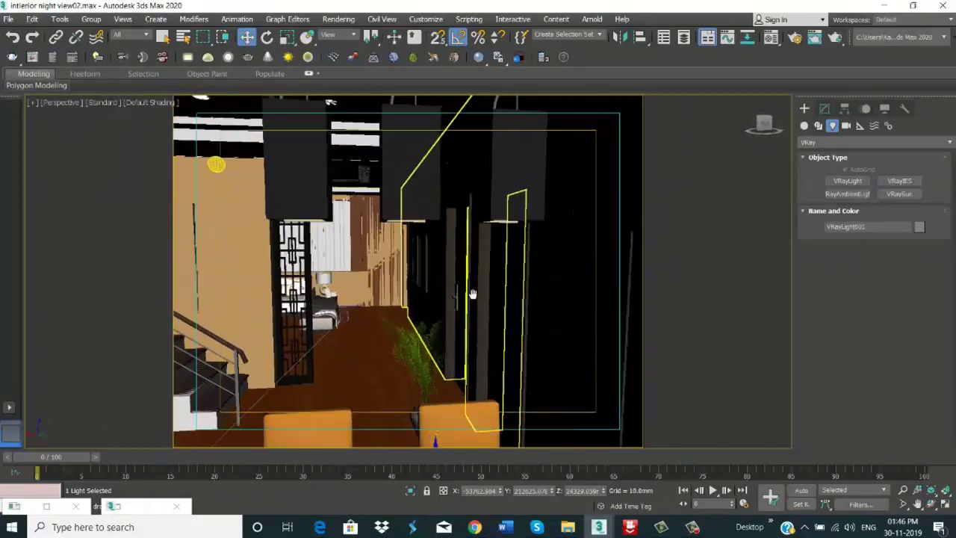
scroll(472, 293, "down", 2)
scroll(463, 203, "down", 3)
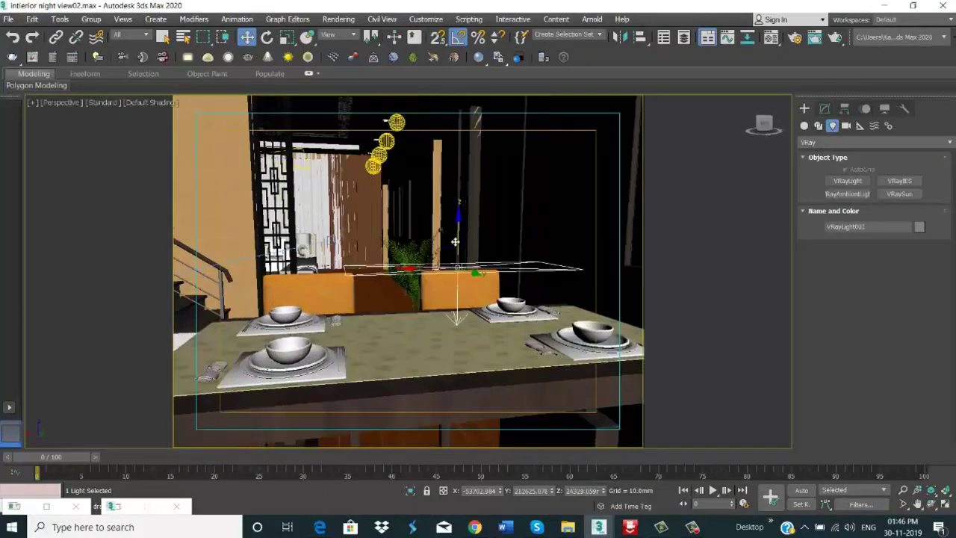
left_click_drag(455, 241, 455, 135)
scroll(458, 264, "up", 3)
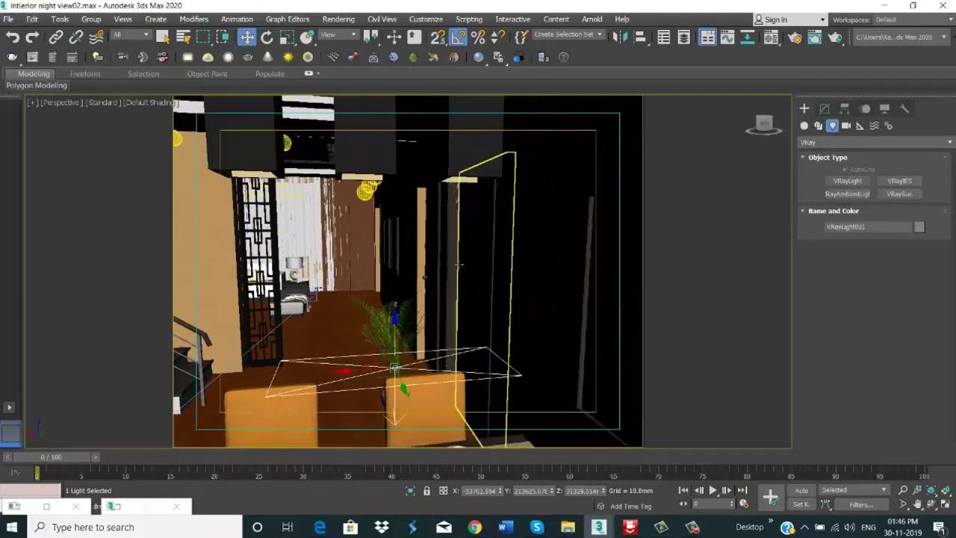
middle_click_drag(459, 264, 394, 302, "alt")
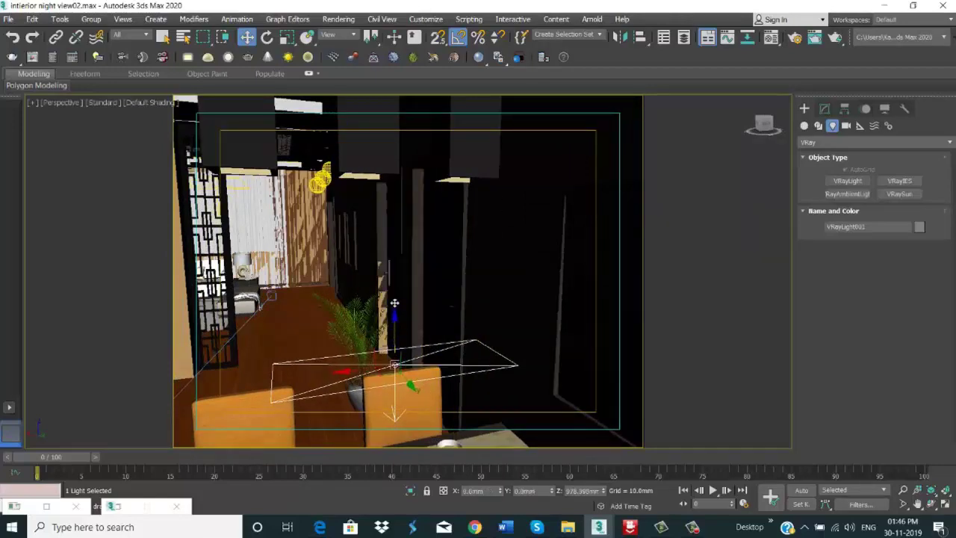
left_click_drag(395, 303, 394, 188)
mouse_move(394, 188)
middle_mouse_down("alt")
mouse_move(416, 198)
mouse_move(394, 185)
middle_mouse_up("alt")
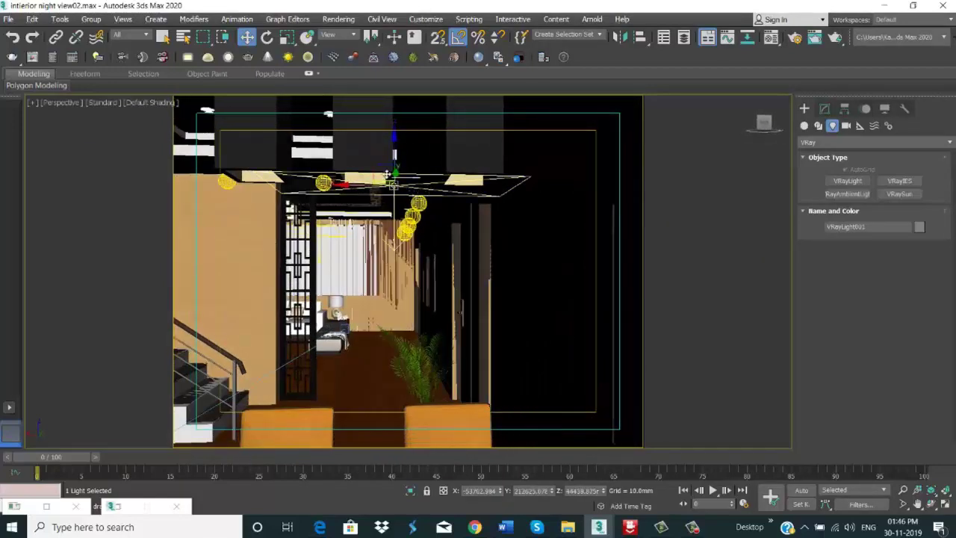
left_click_drag(388, 174, 393, 203)
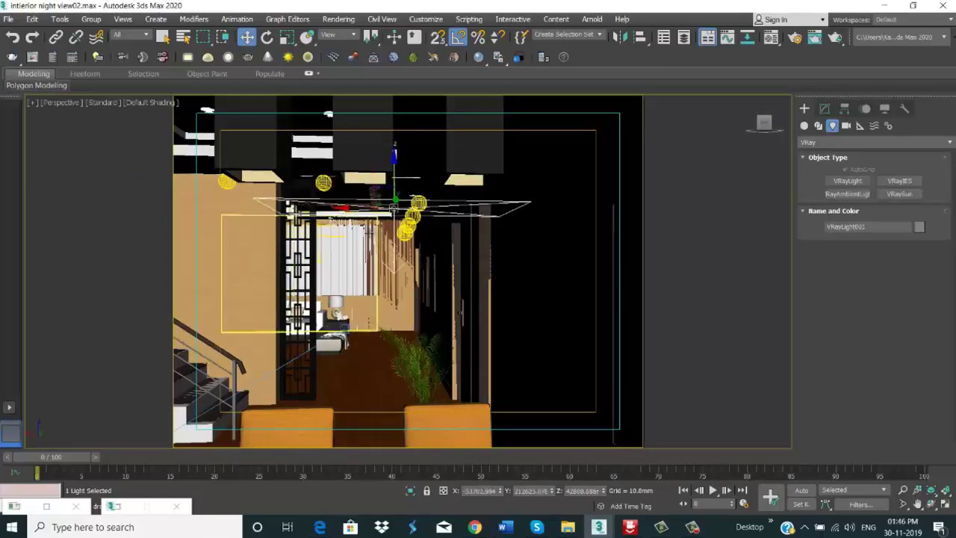
mouse_move(393, 204)
middle_mouse_down("alt")
mouse_move(408, 202)
mouse_move(366, 246)
middle_mouse_up("alt")
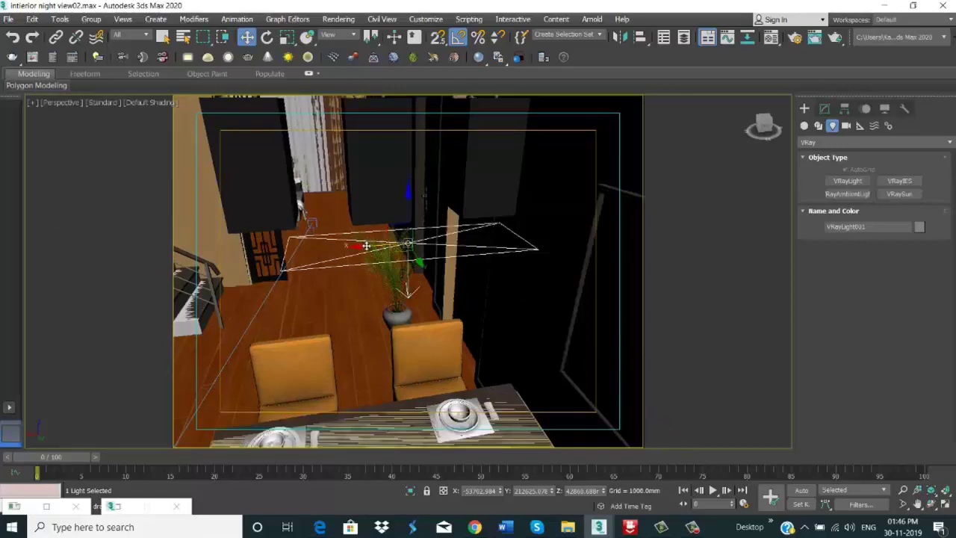
left_click_drag(366, 246, 345, 252)
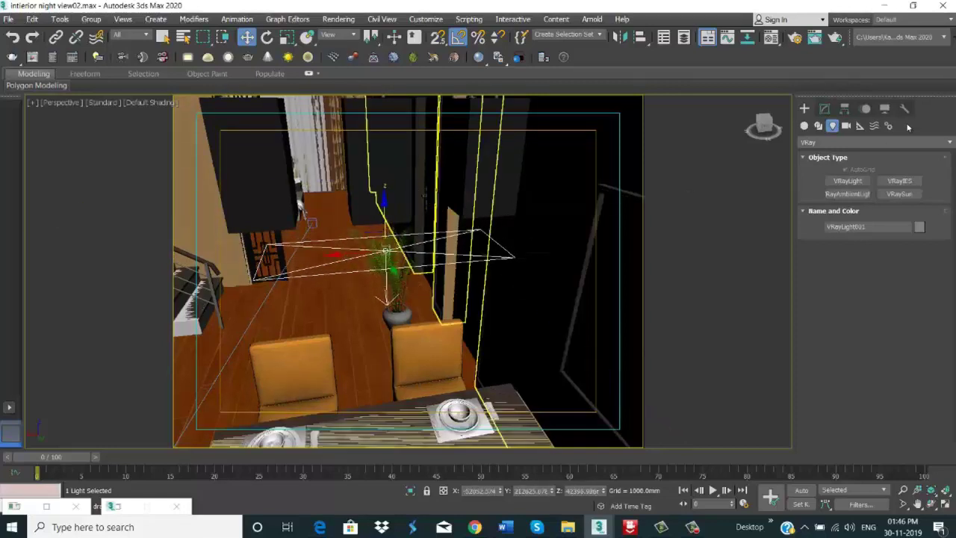
left_click(825, 108)
left_click_drag(824, 331, 826, 283)
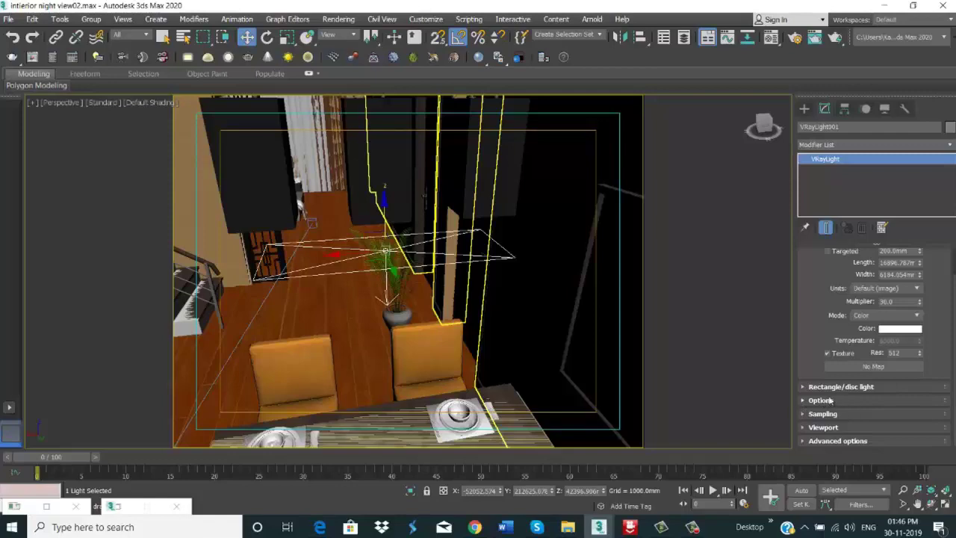
Step: Make VRayLight001 invisible with Cast shadows on, then view the room through Camera01
left_click(831, 401)
mouse_move(540, 273)
middle_mouse_down("alt")
mouse_move(450, 236)
mouse_move(460, 259)
middle_mouse_up("alt")
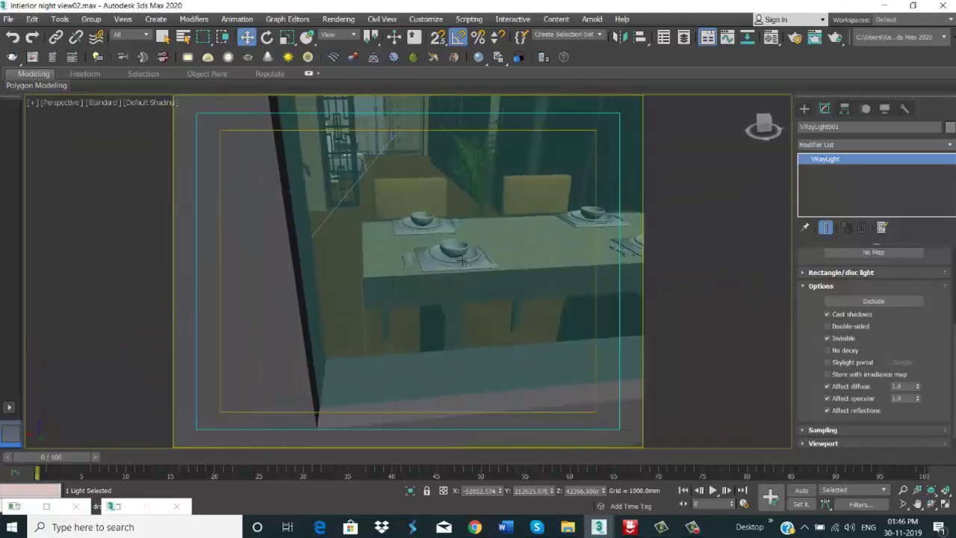
key("c")
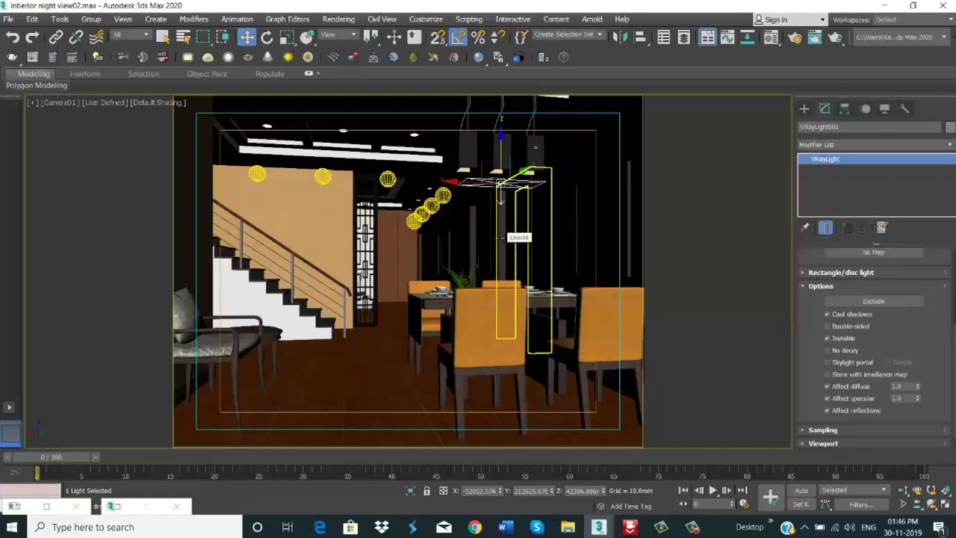
Step: Select Camera01 from the Top view, return to the Camera01 view, and open the Rendering menu
key("t")
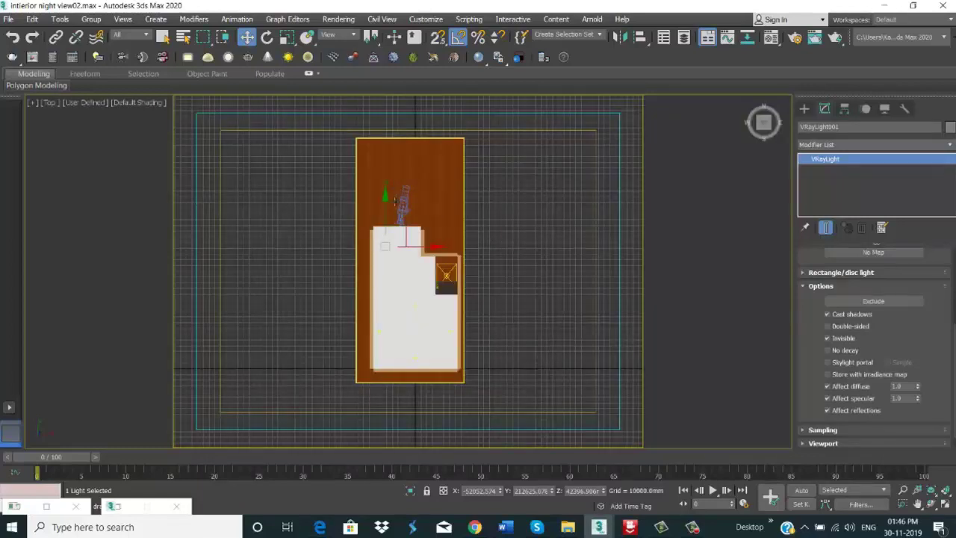
left_click(406, 202)
scroll(407, 203, "up", 3)
scroll(417, 200, "up", 2)
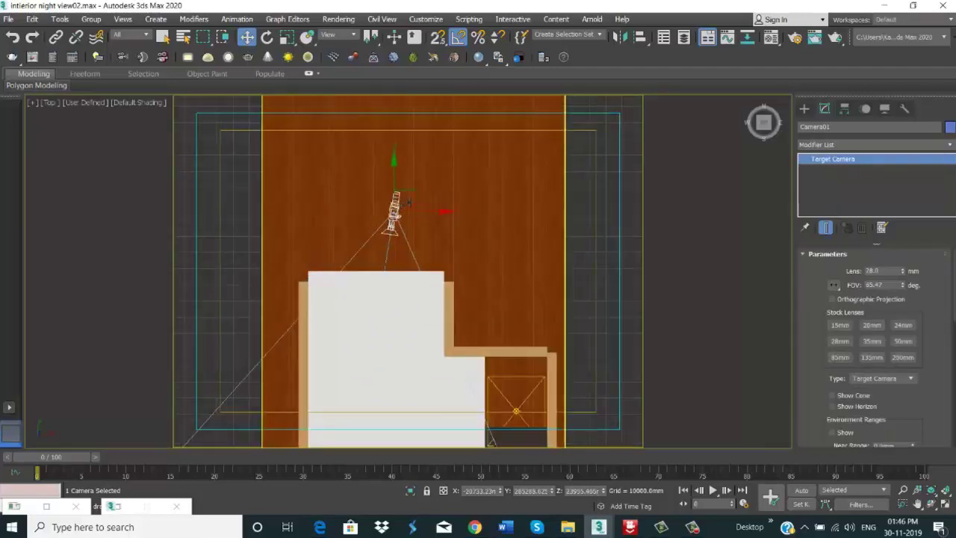
scroll(417, 200, "up", 3)
scroll(418, 201, "down", 2)
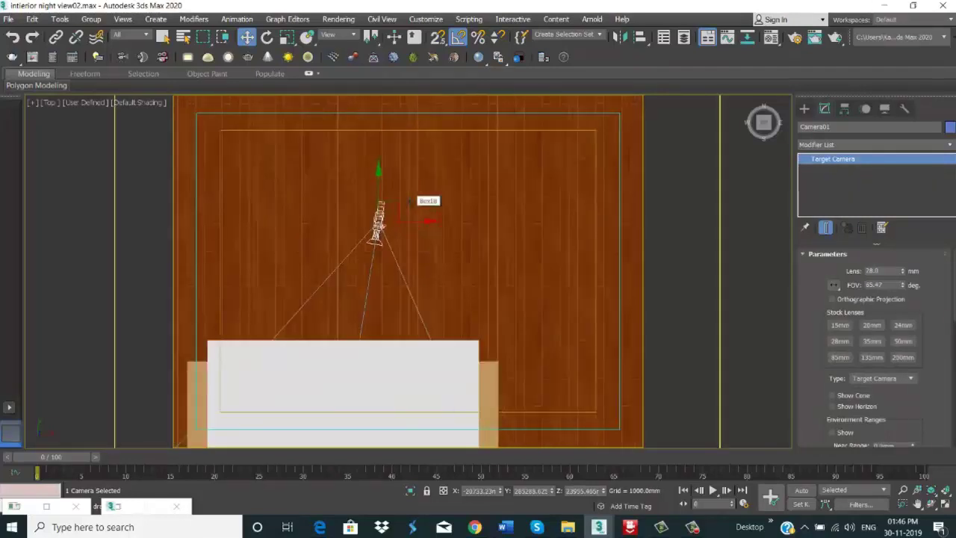
key("c")
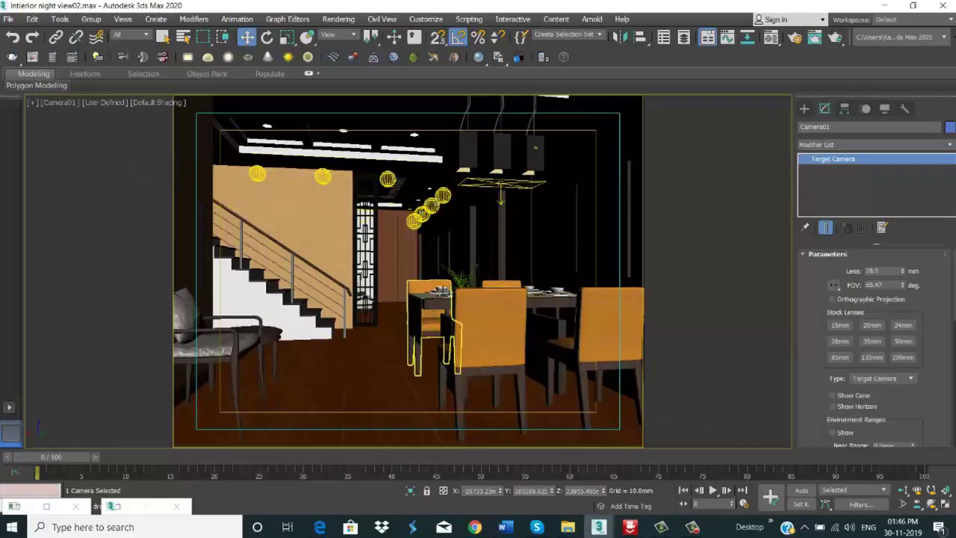
left_click(340, 19)
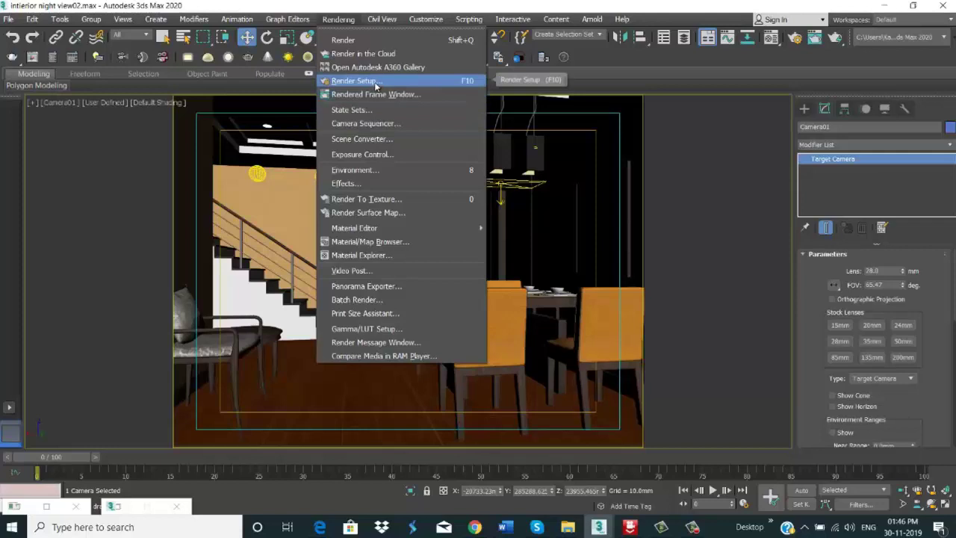
Step: In Render Setup, switch the production renderer from Scanline Renderer to V-Ray Next, update 1.2
left_click(375, 82)
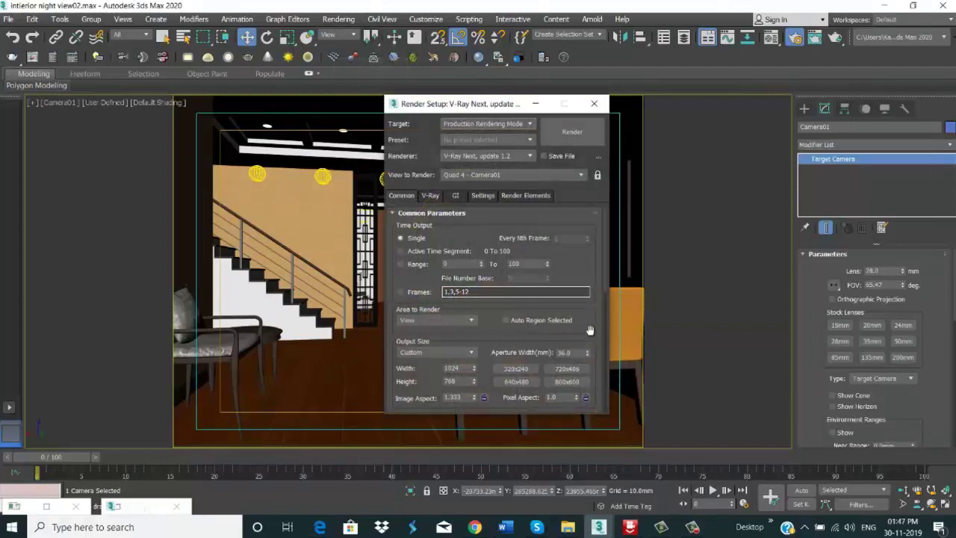
left_click_drag(591, 330, 594, 215)
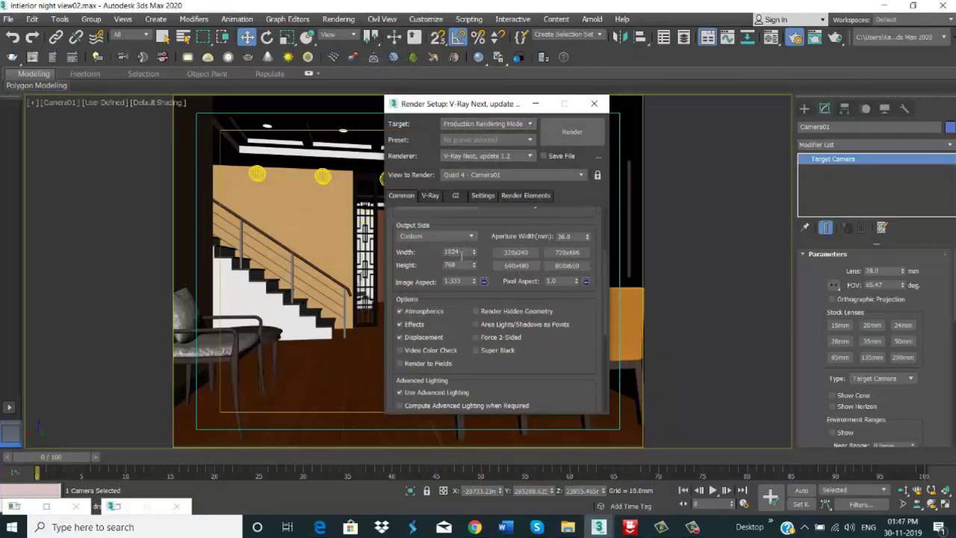
scroll(467, 389, "down", 3)
scroll(467, 389, "down", 3)
scroll(467, 389, "down", 3)
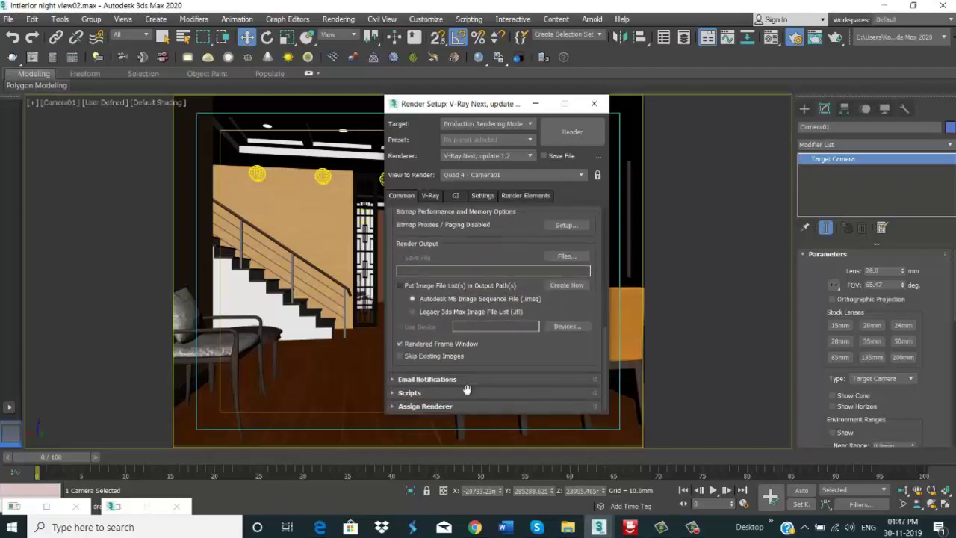
left_click(474, 406)
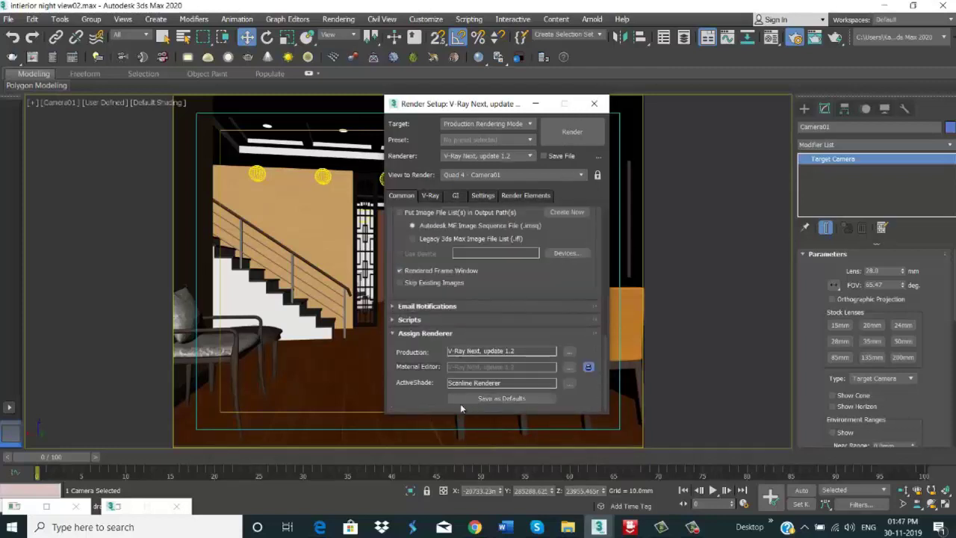
left_click(568, 352)
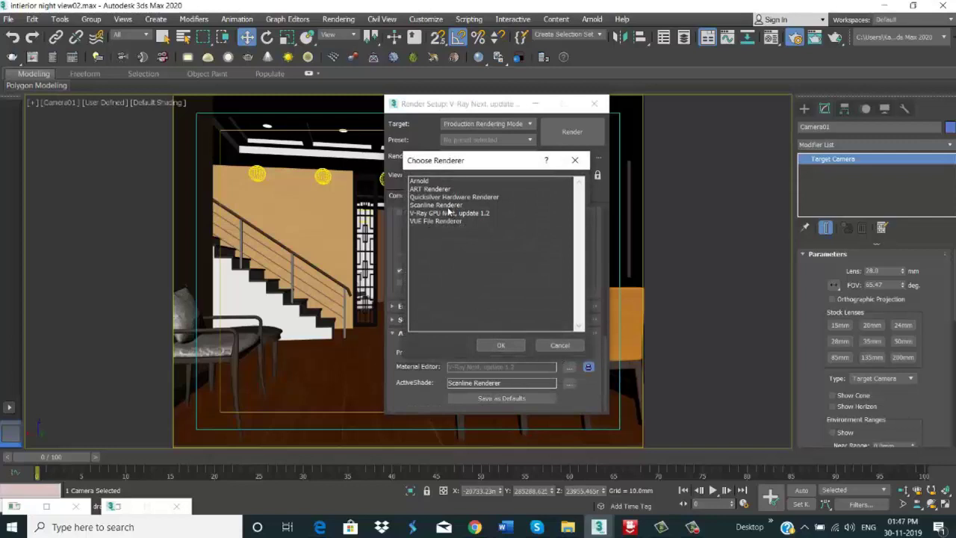
left_click(439, 205)
left_click(501, 345)
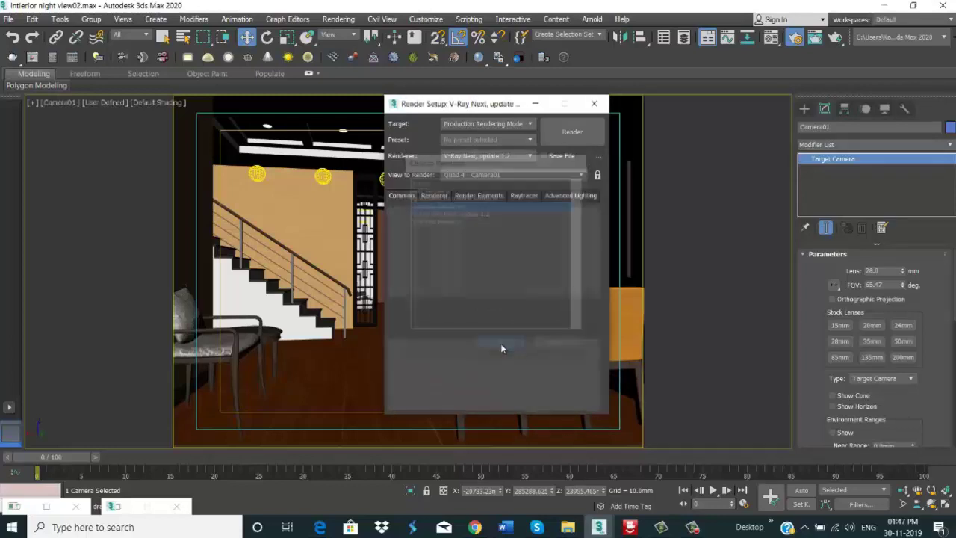
left_click(570, 352)
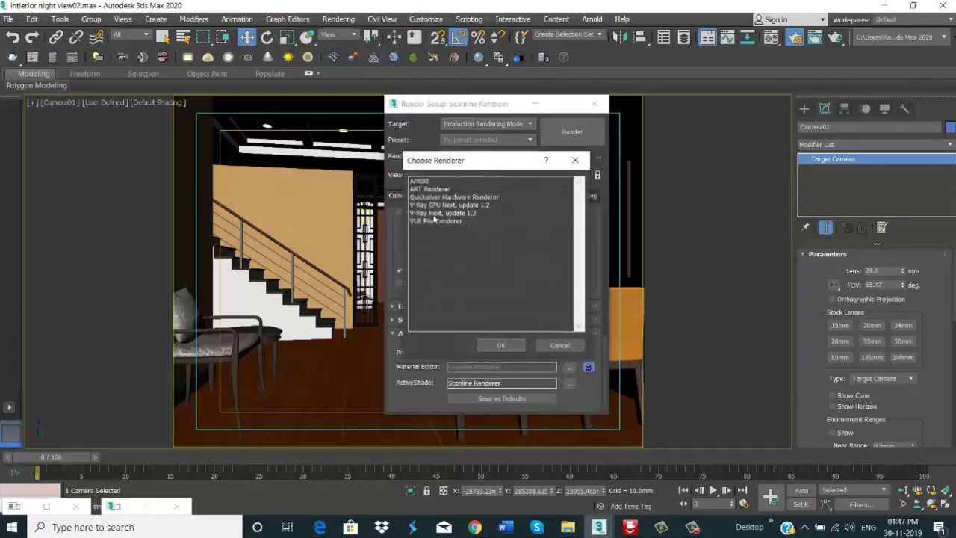
left_click(444, 214)
left_click(501, 346)
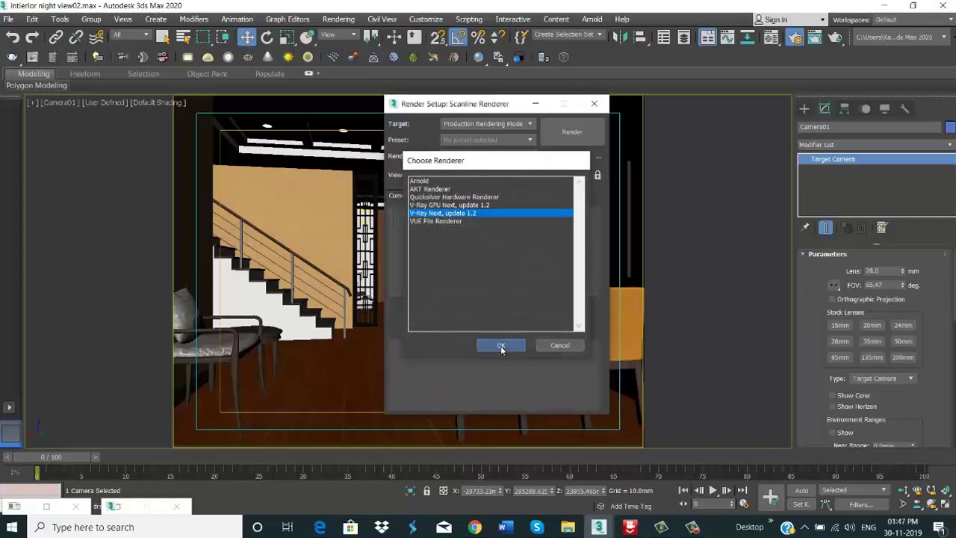
Step: On the V-Ray tab, set Global switches to Expert mode and expand the Frame buffer rollout
left_click(432, 196)
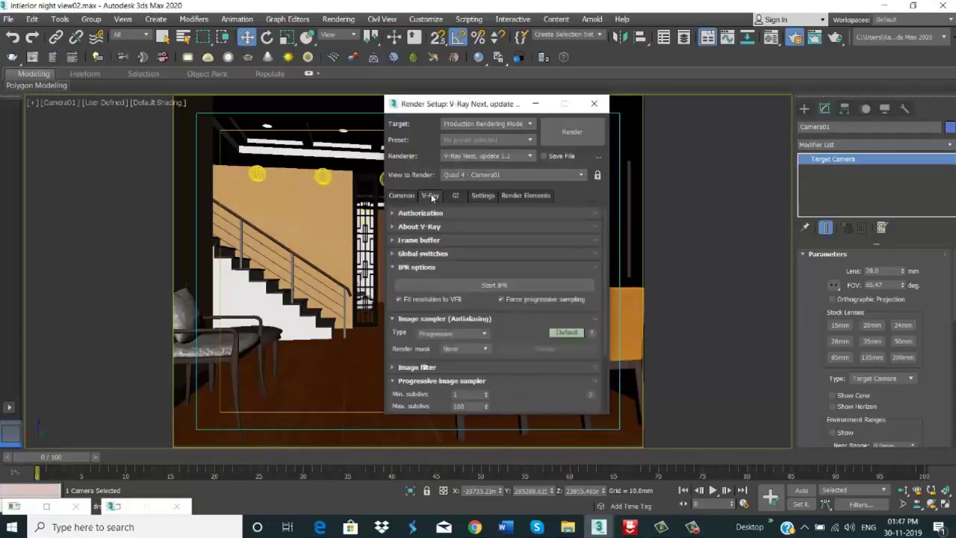
left_click(463, 253)
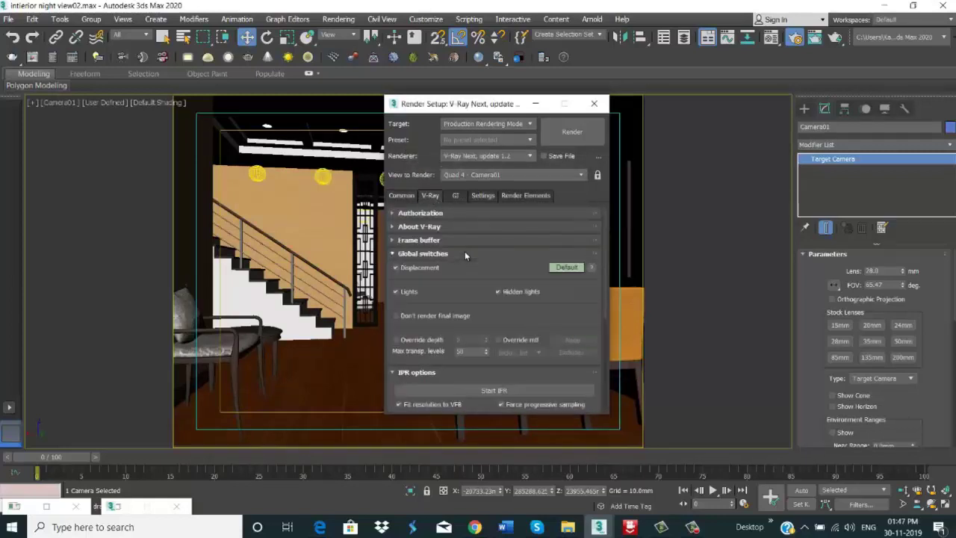
left_click(566, 267)
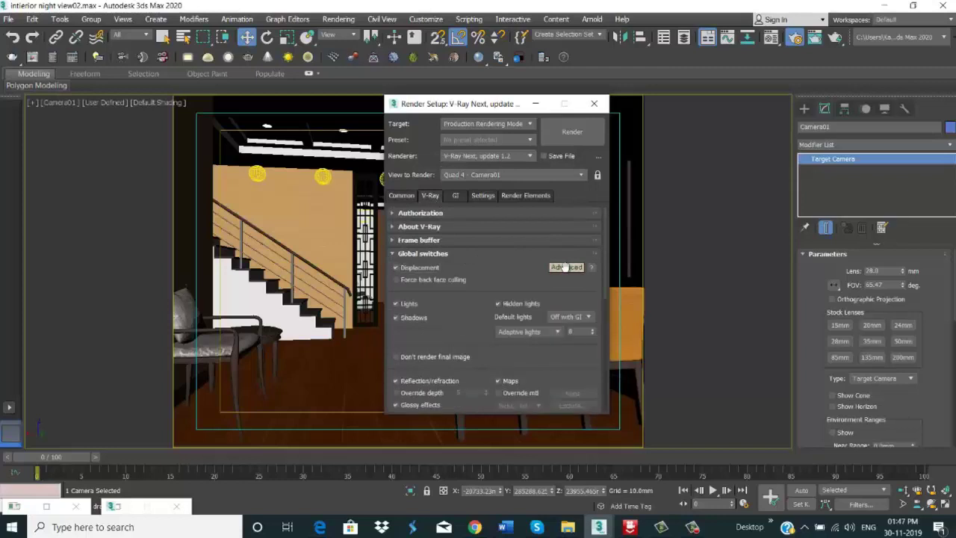
left_click(458, 240)
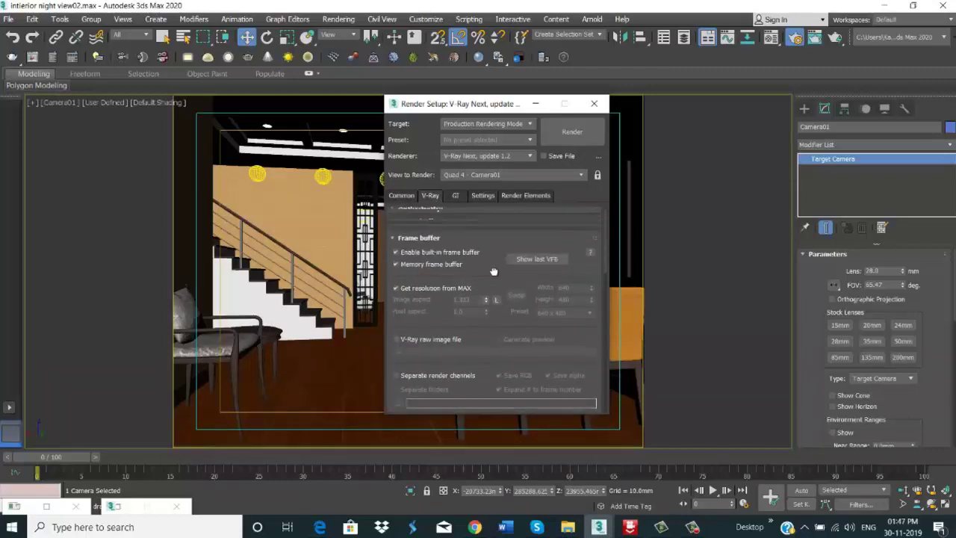
scroll(489, 266, "up", 2)
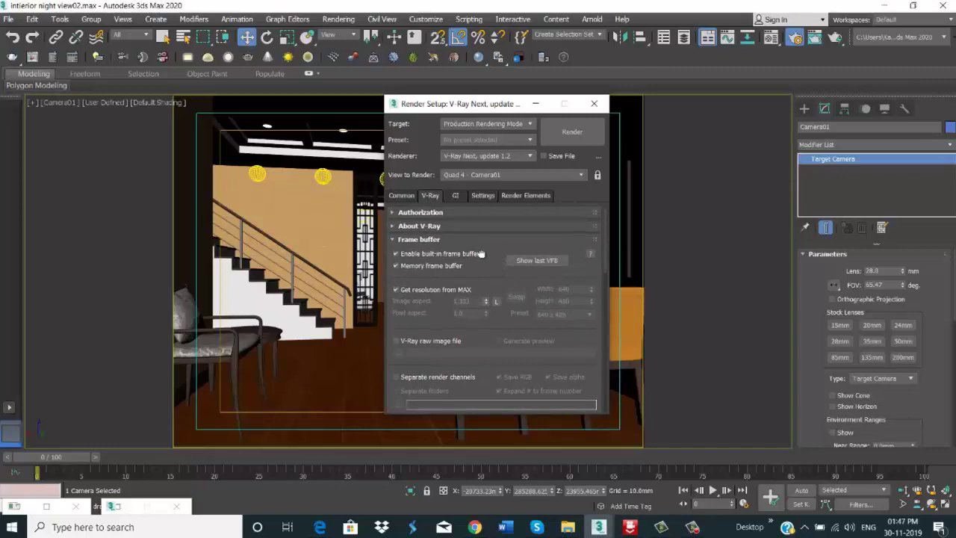
scroll(503, 260, "down", 4)
scroll(502, 256, "down", 1)
scroll(502, 254, "down", 2)
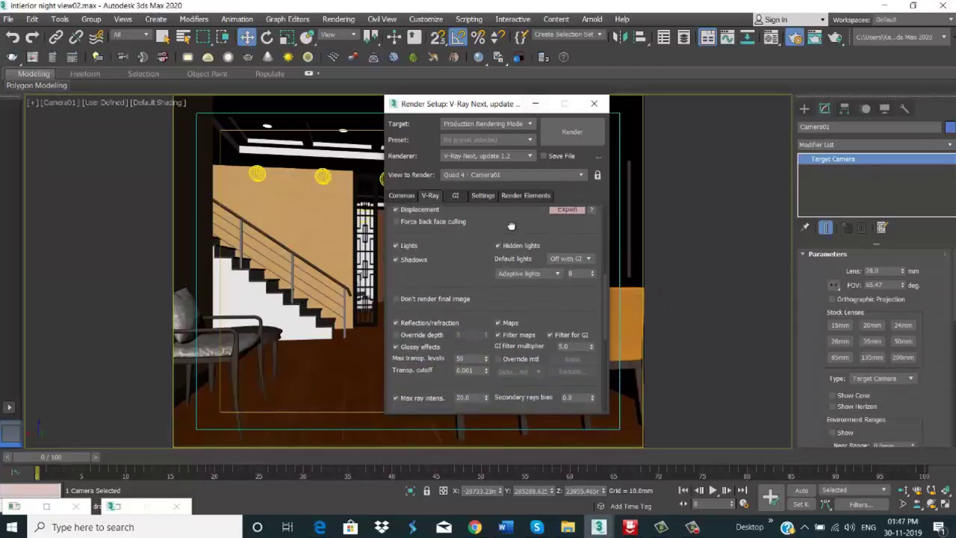
scroll(458, 257, "down", 1)
scroll(459, 256, "up", 1)
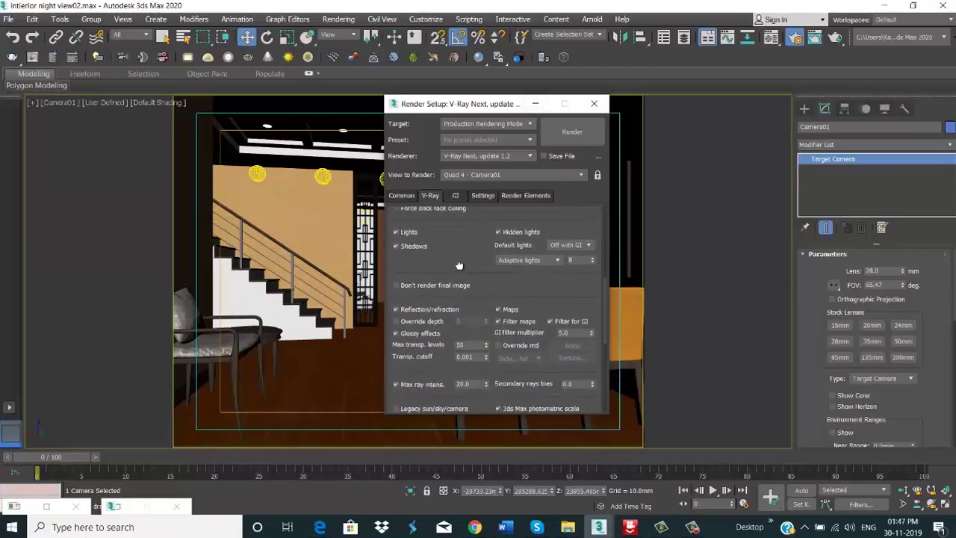
scroll(460, 258, "up", 2)
scroll(465, 265, "down", 2)
scroll(465, 264, "down", 2)
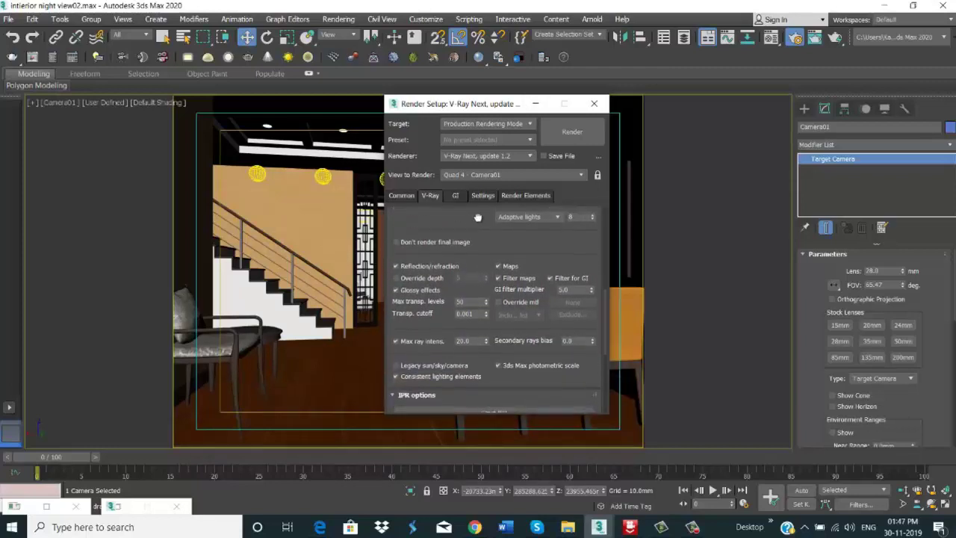
scroll(478, 263, "down", 1)
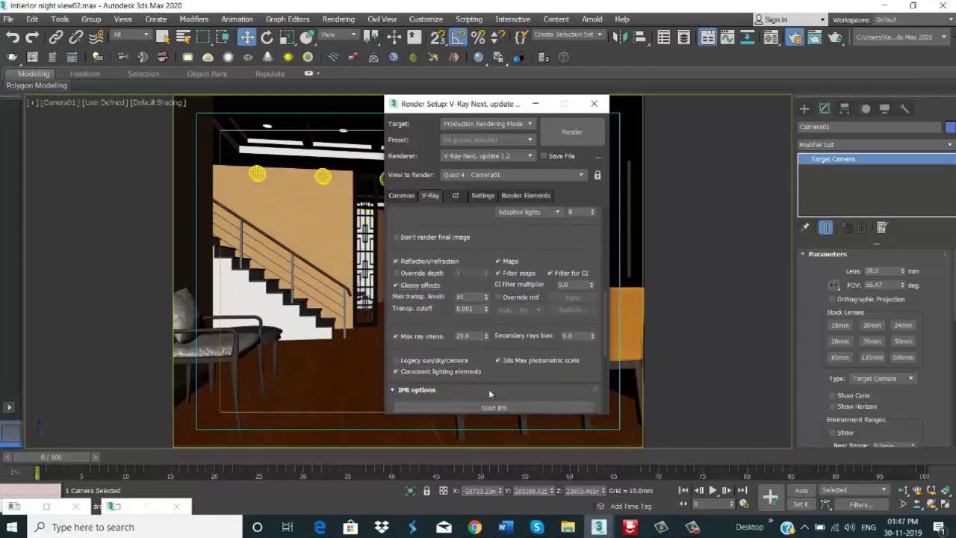
Step: Switch the GI tab to Expert mode and make Irradiance map the primary engine
left_click(455, 196)
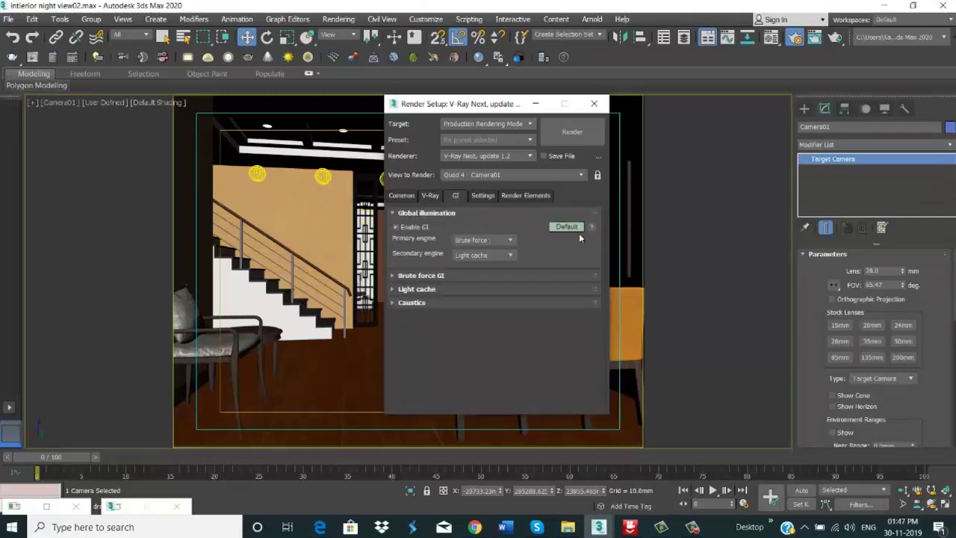
left_click(571, 227)
left_click(572, 227)
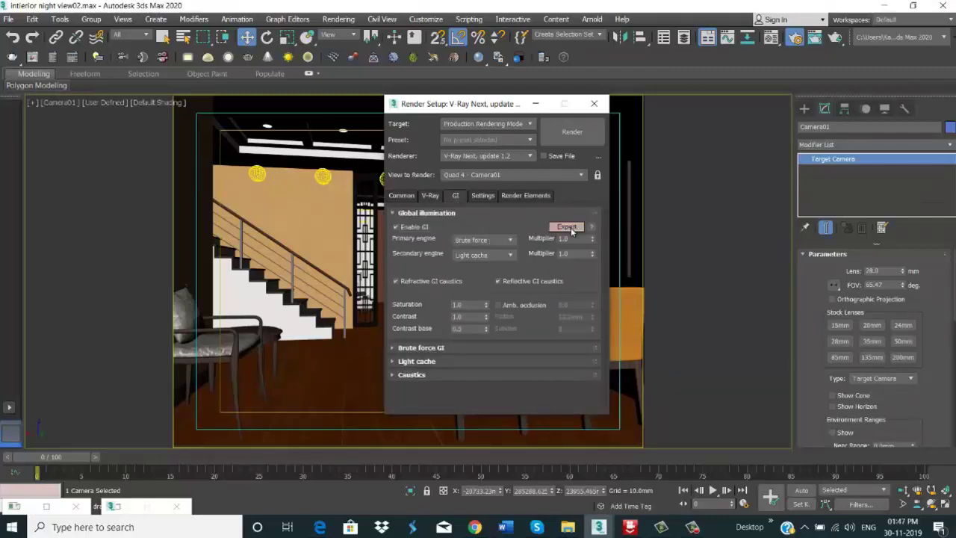
left_click(478, 240)
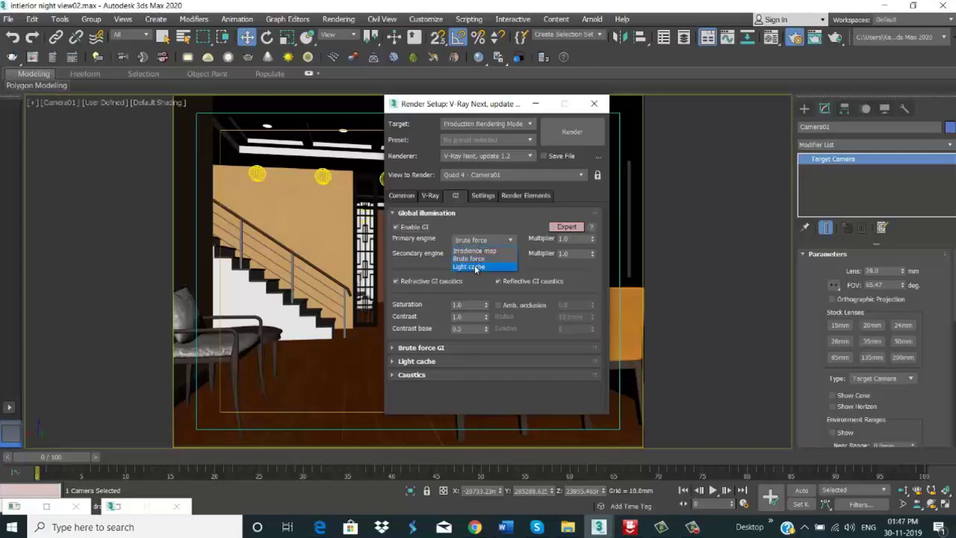
left_click(471, 267)
left_click(493, 240)
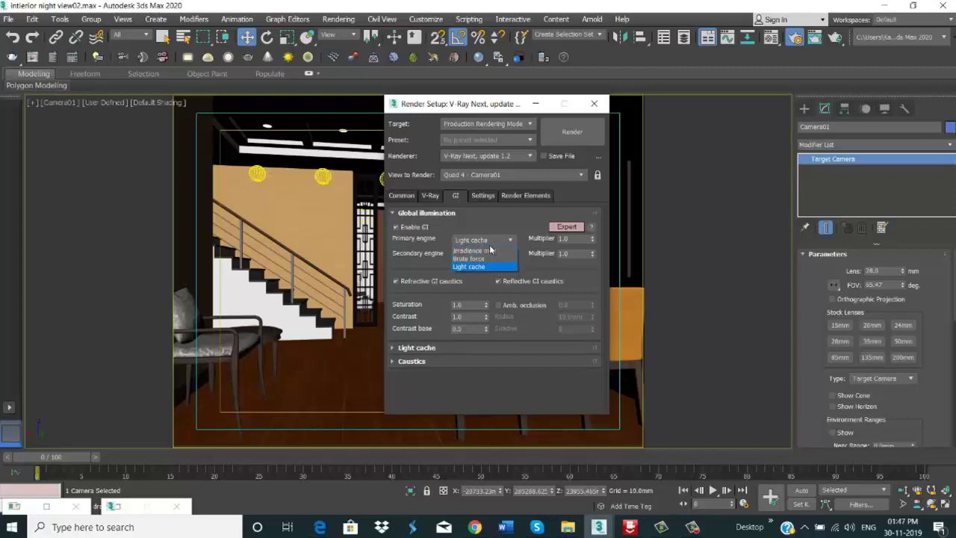
left_click(481, 249)
left_click(568, 227)
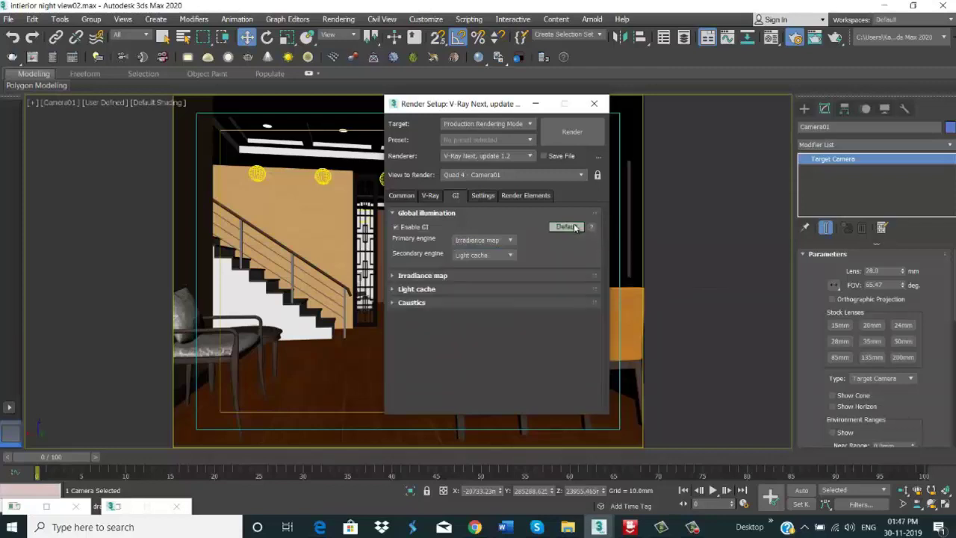
left_click(568, 227)
left_click(568, 227)
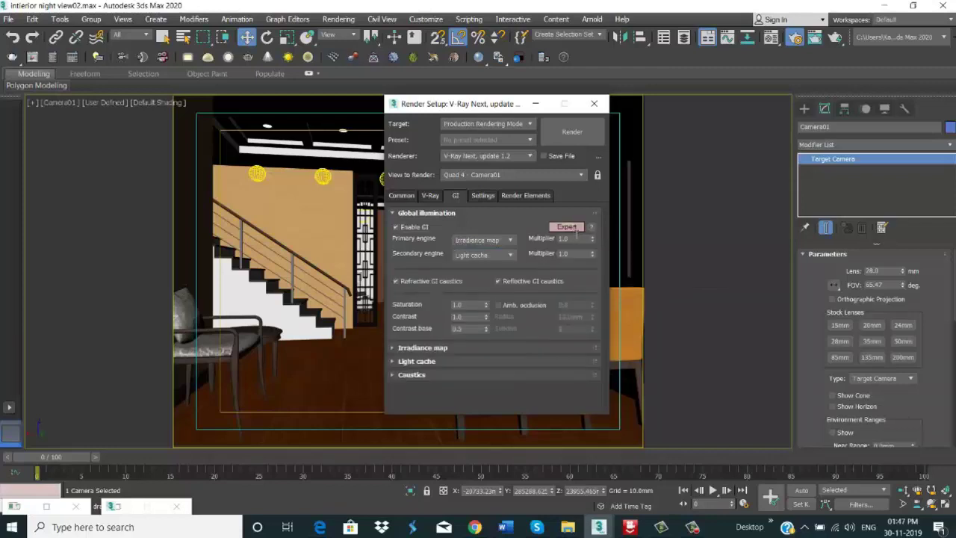
Step: Set GI saturation to 0.2 and enable ambient occlusion at 0.8 with 15 subdivs
double_click(468, 305)
type("0.2")
key("Return")
left_click(529, 306)
double_click(581, 305)
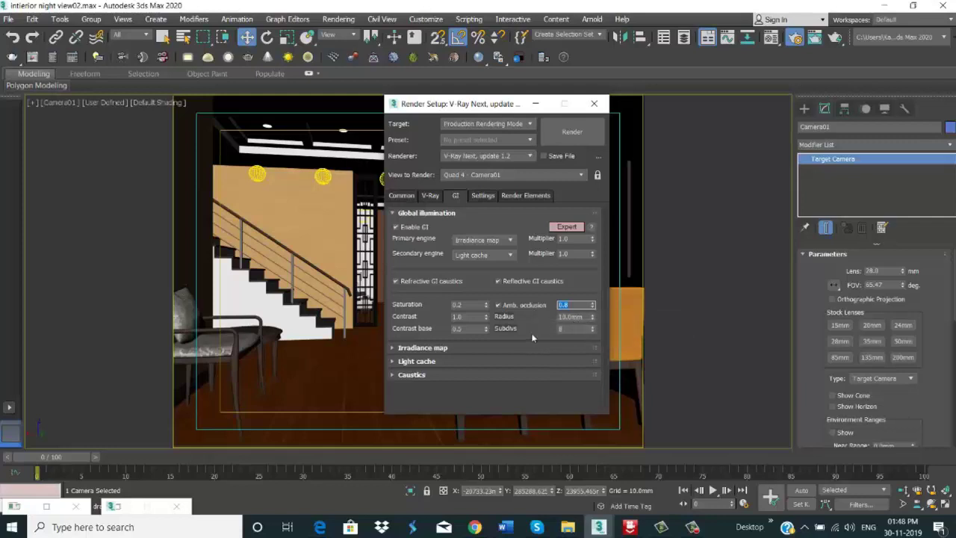
double_click(567, 329)
Step: Show the irradiance map's Expert parameters and set its preset to Very low
type("5")
left_click(446, 349)
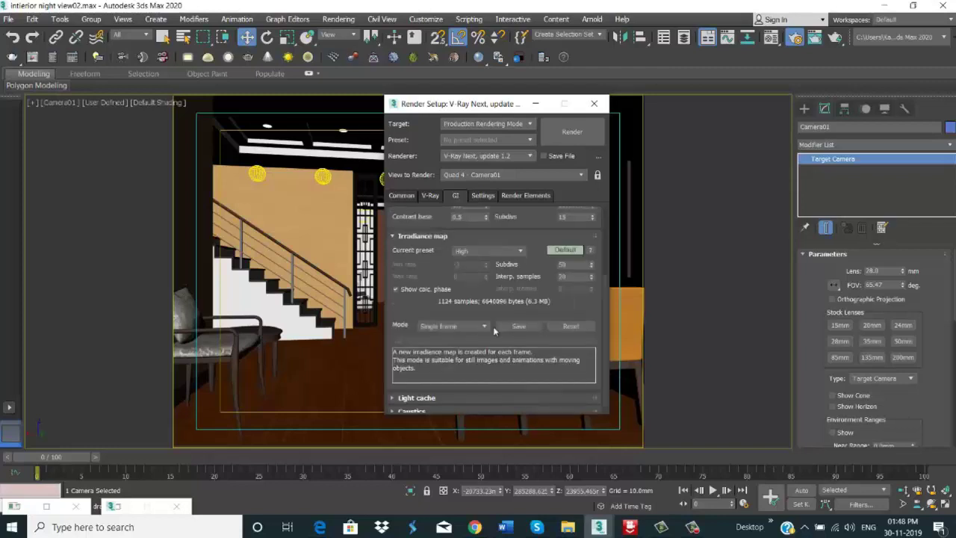
left_click(554, 252)
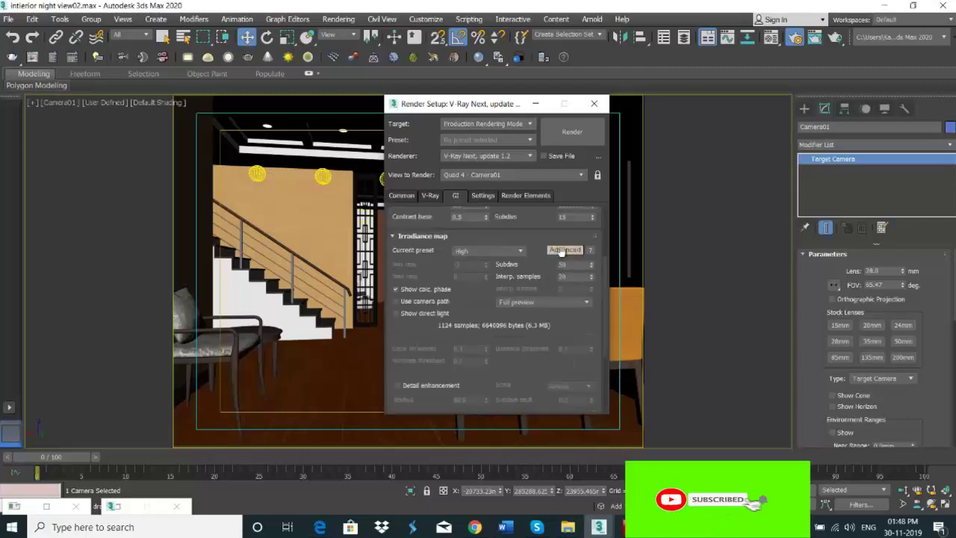
left_click(483, 249)
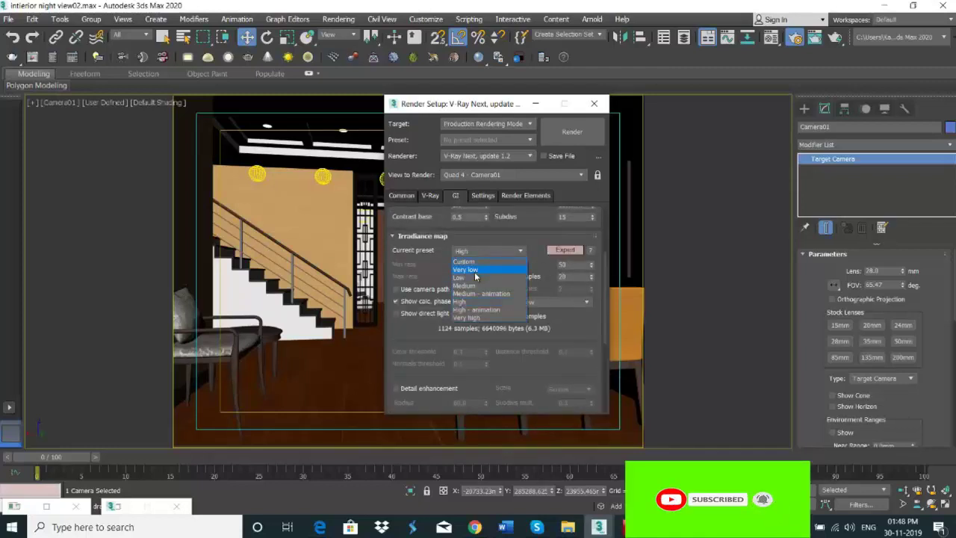
left_click(479, 263)
Step: Expand the Light cache rollout and switch it to Expert parameters
scroll(520, 299, "up", 2)
scroll(519, 299, "up", 3)
scroll(519, 299, "down", 5)
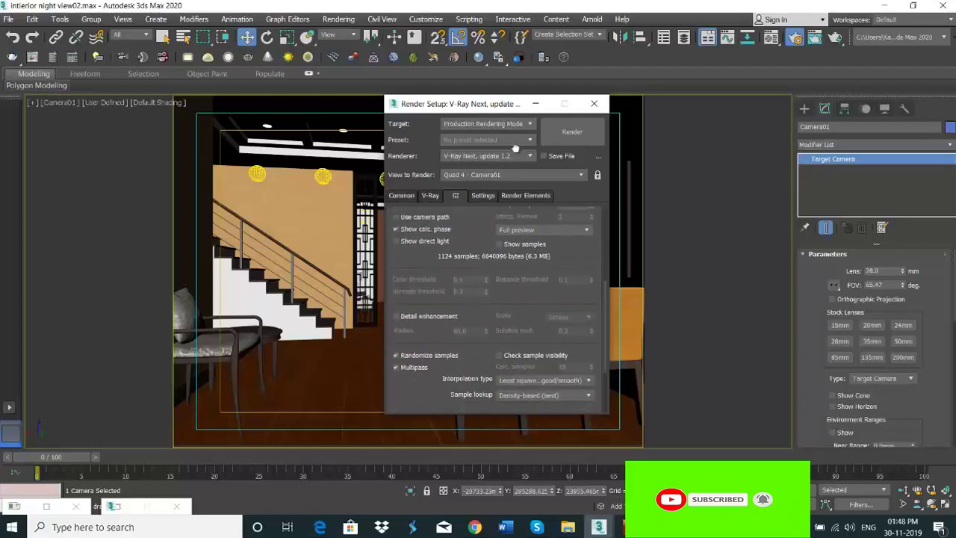
scroll(519, 299, "down", 3)
scroll(441, 343, "down", 2)
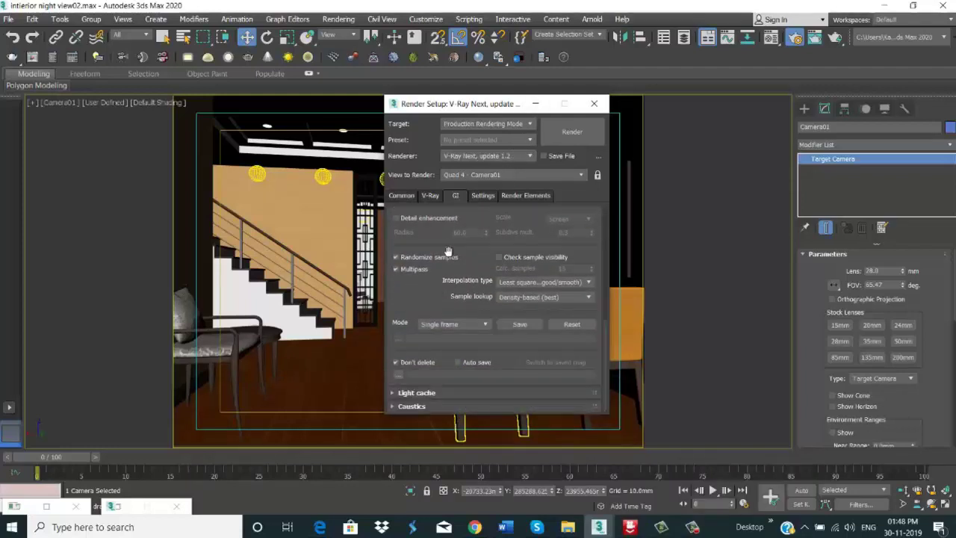
left_click(459, 391)
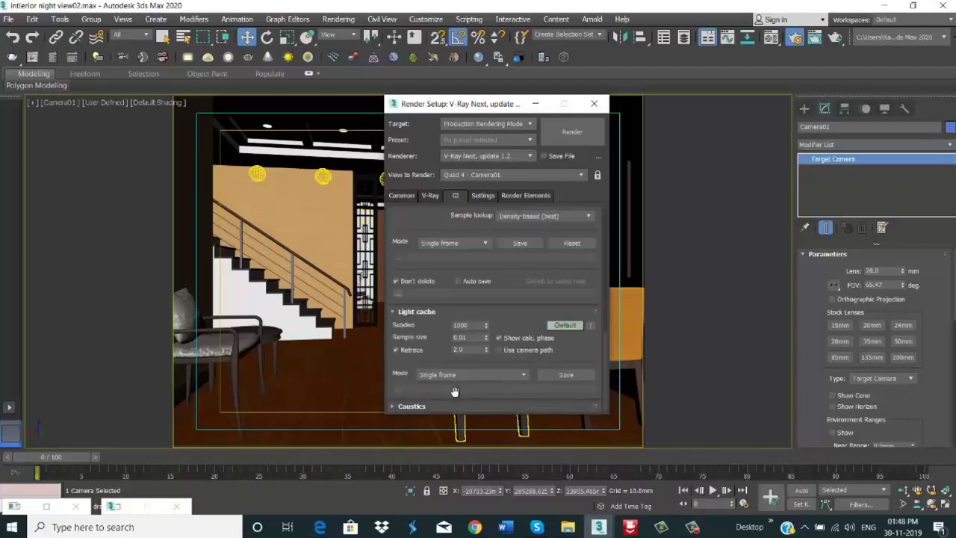
left_click(565, 326)
left_click(565, 327)
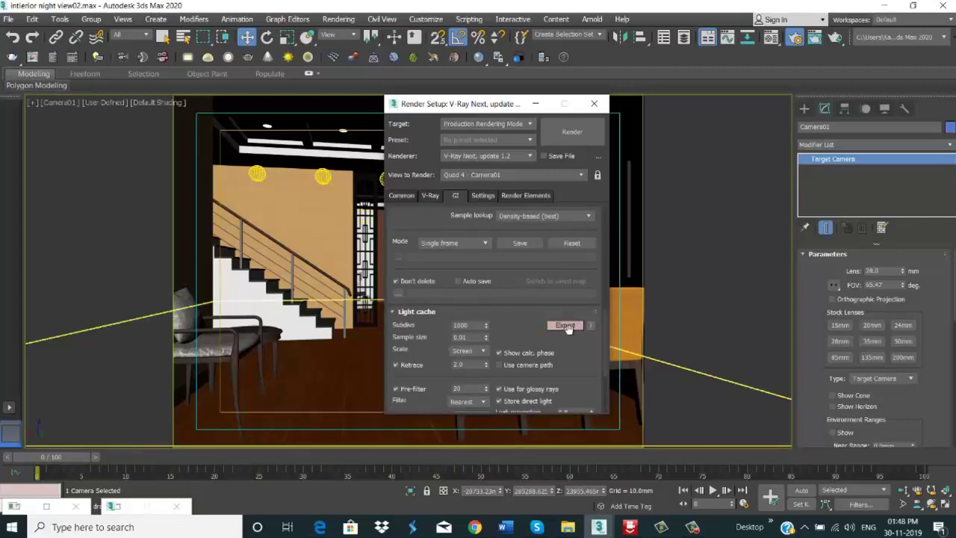
left_click_drag(573, 358, 568, 293)
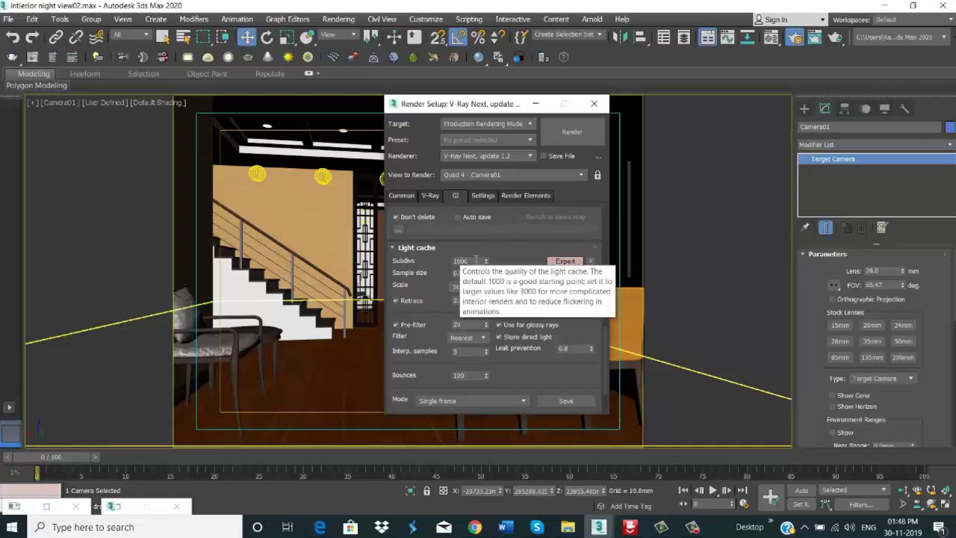
mouse_move(469, 261)
scroll(447, 392, "down", 2)
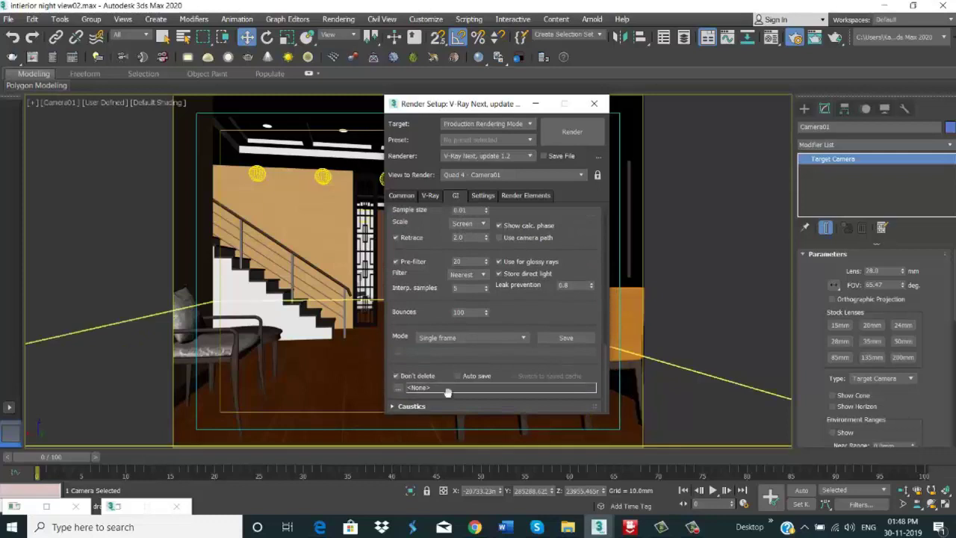
Step: Set the System rollout to Expert, with Dynamic default geometry and a 4000 MB memory limit
left_click(491, 198)
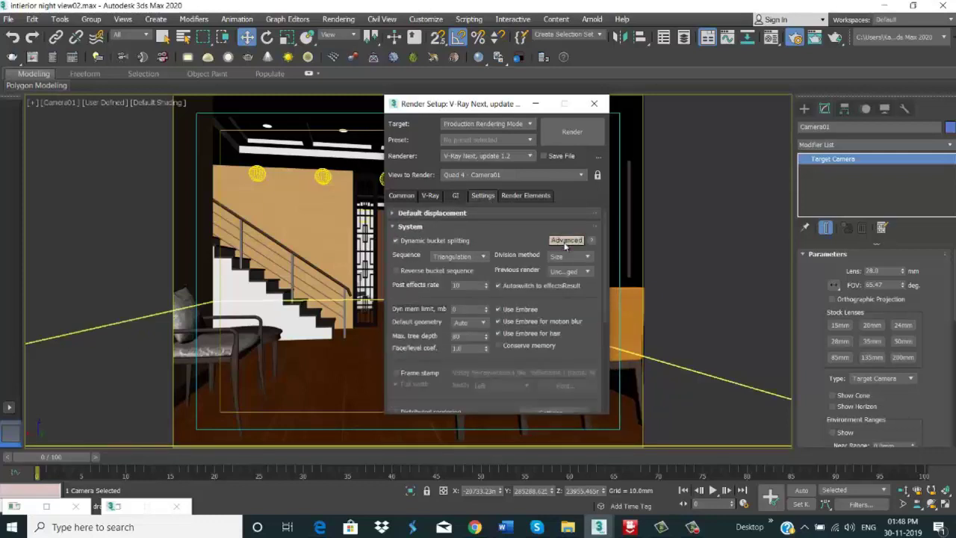
left_click(567, 241)
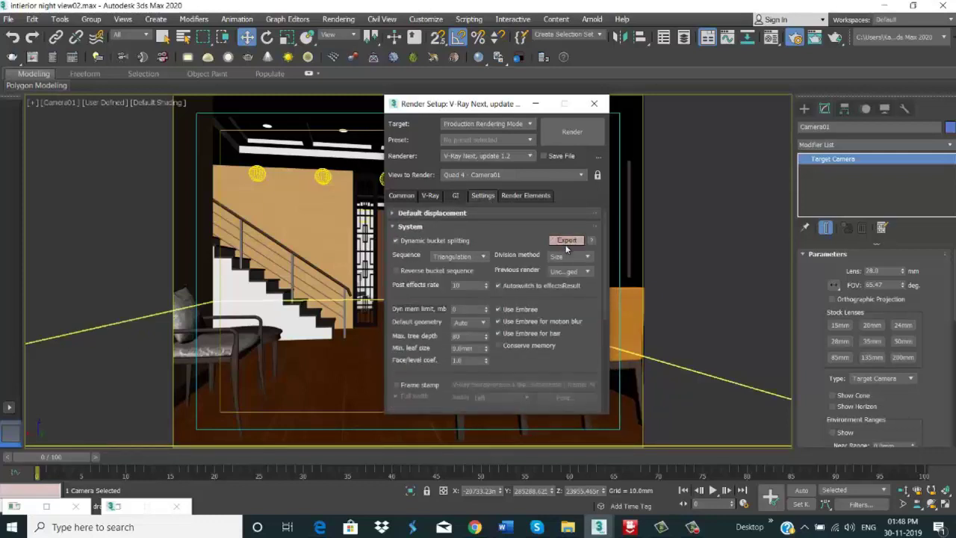
left_click(467, 323)
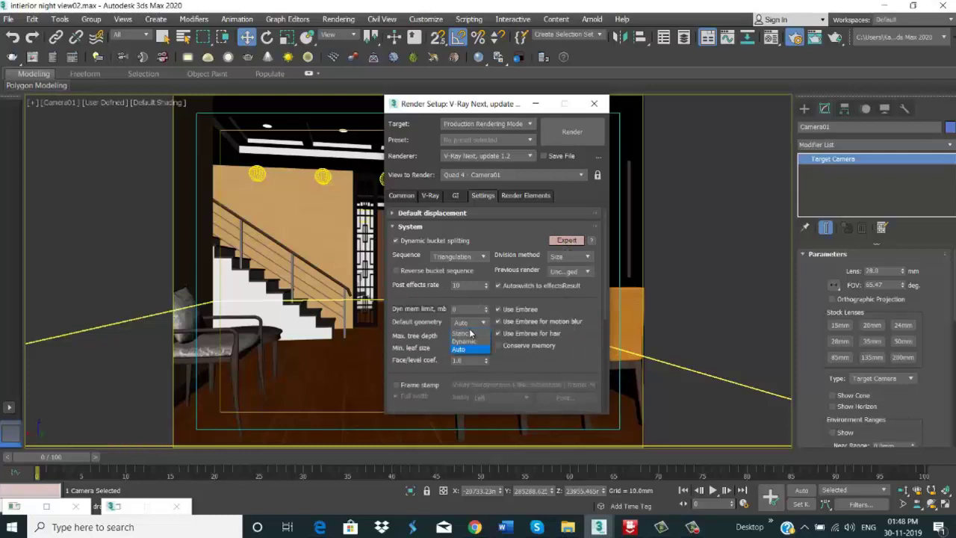
left_click(461, 341)
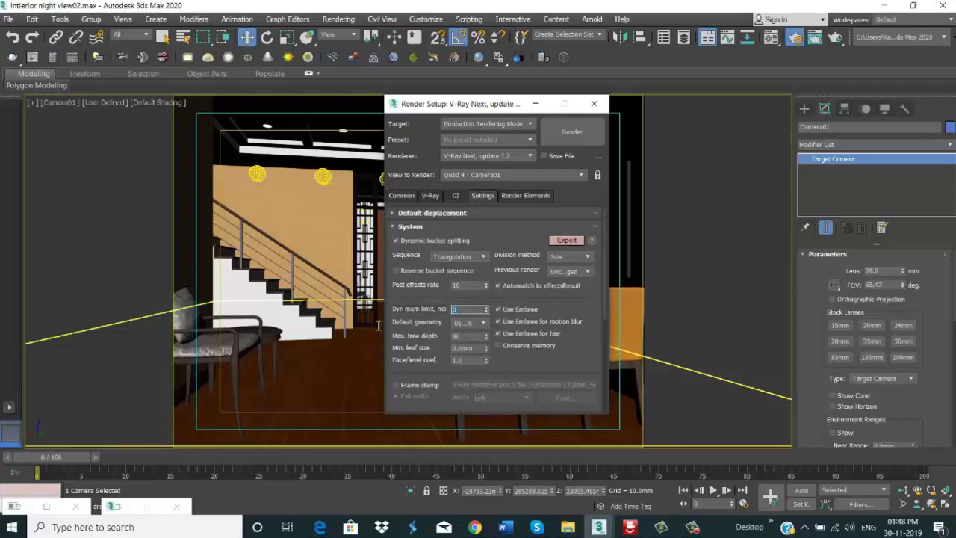
type("4000")
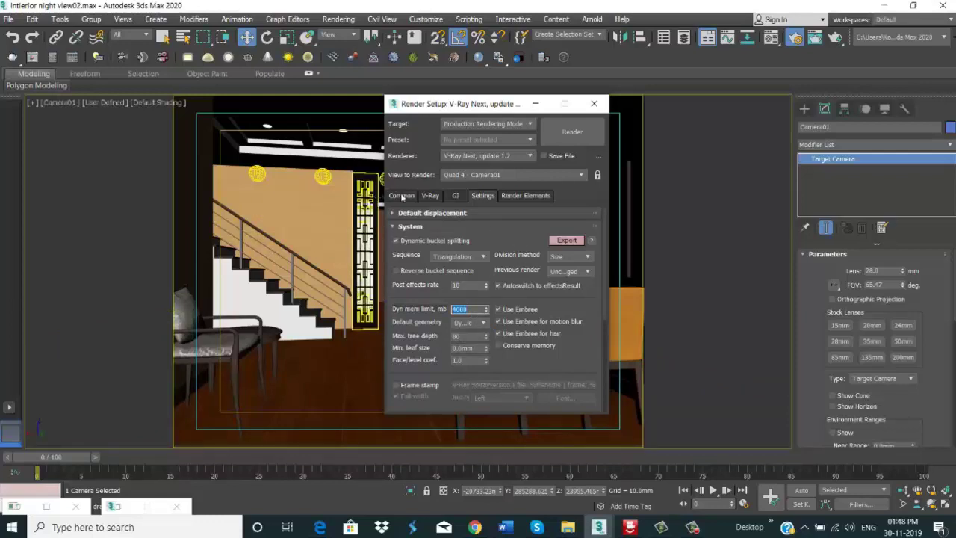
Step: Return to the GI tab and review its Irradiance map and Global illumination rollouts
left_click(456, 198)
scroll(576, 239, "down", 3)
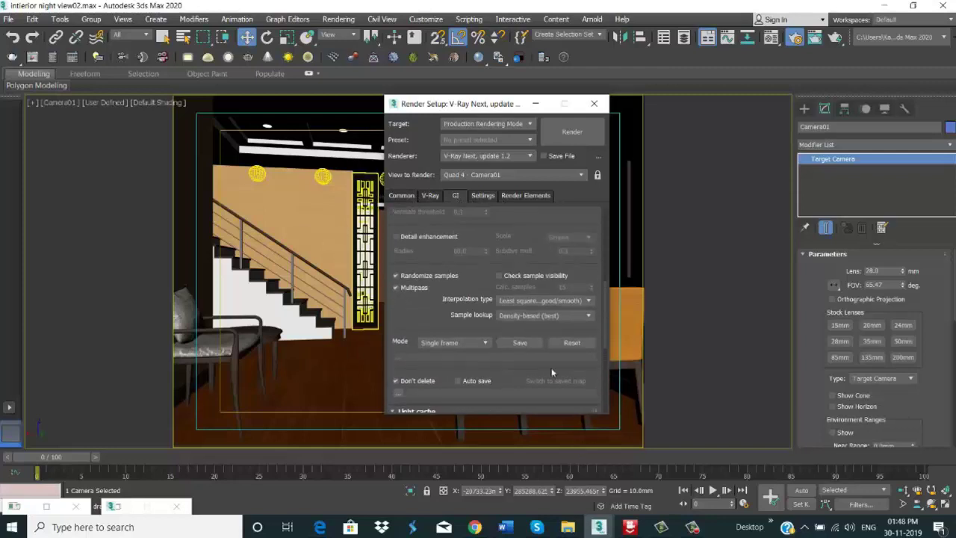
scroll(527, 359, "up", 3)
scroll(531, 373, "up", 2)
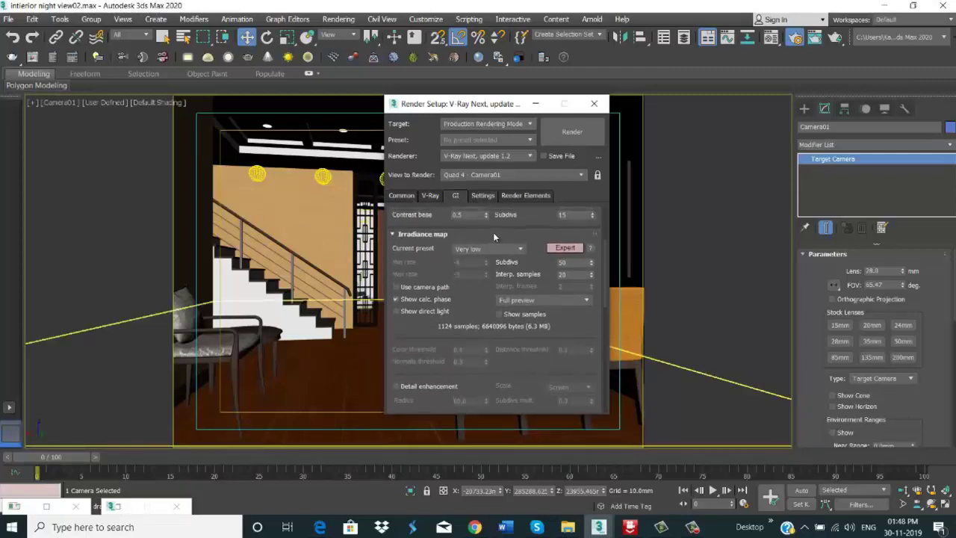
scroll(493, 235, "up", 1)
scroll(490, 246, "up", 1)
scroll(485, 258, "up", 1)
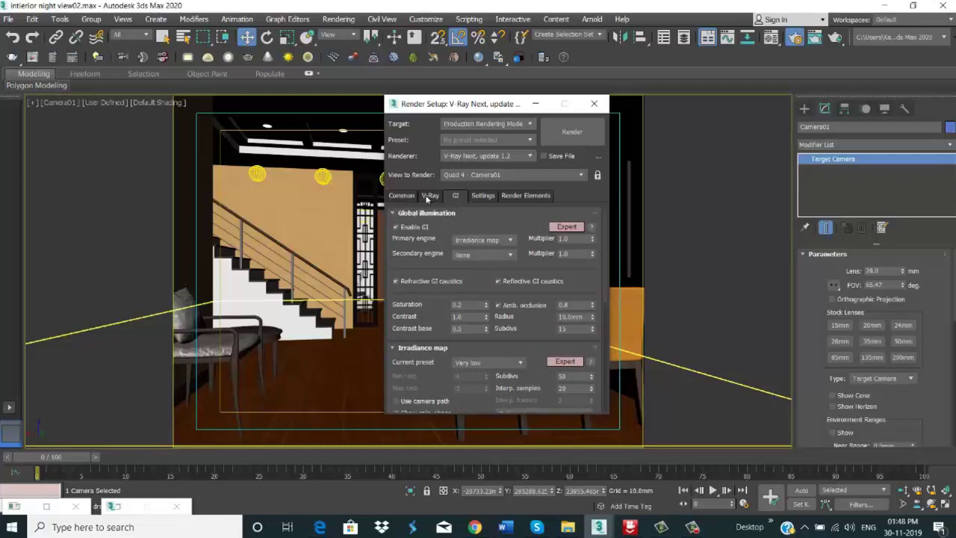
Step: Change the V-Ray image sampler to Bucket and expand the VRayLanczosFilter image filter settings
left_click(430, 195)
scroll(534, 236, "down", 2)
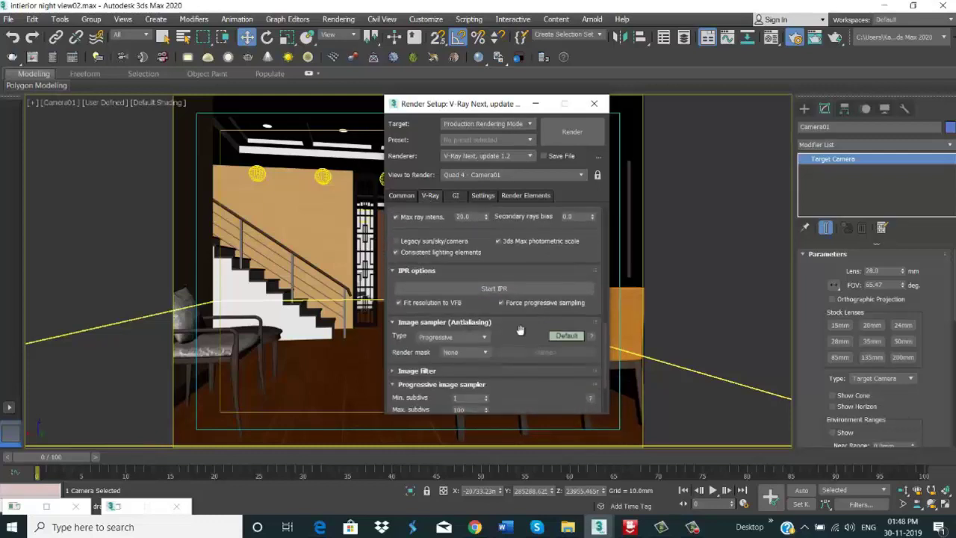
left_click(454, 339)
left_click(453, 348)
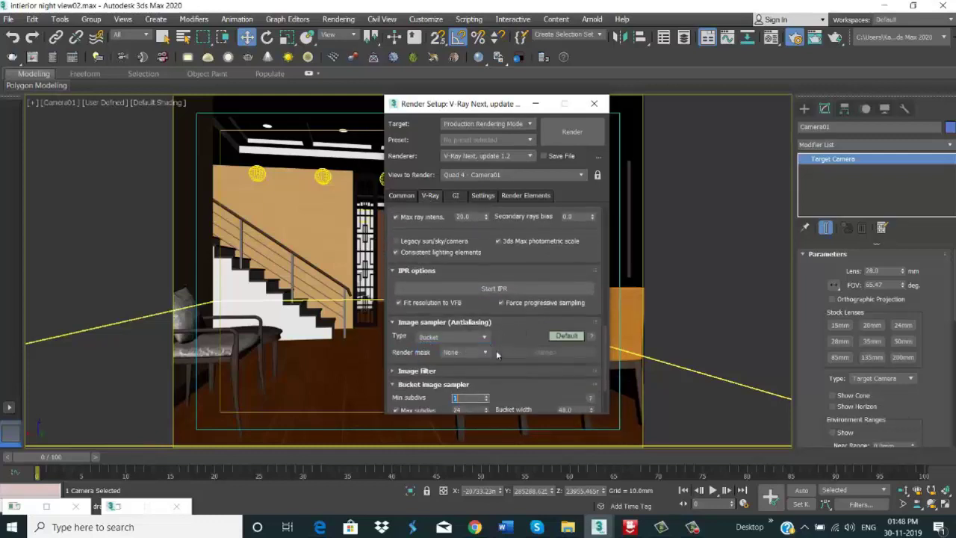
left_click(566, 335)
left_click(565, 335)
scroll(541, 333, "down", 2)
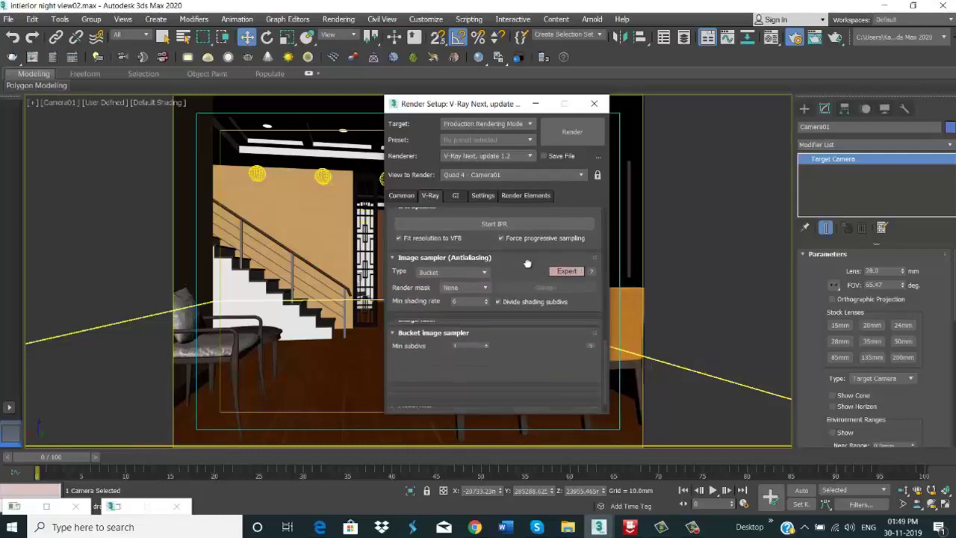
scroll(527, 264, "down", 1)
left_click(479, 297)
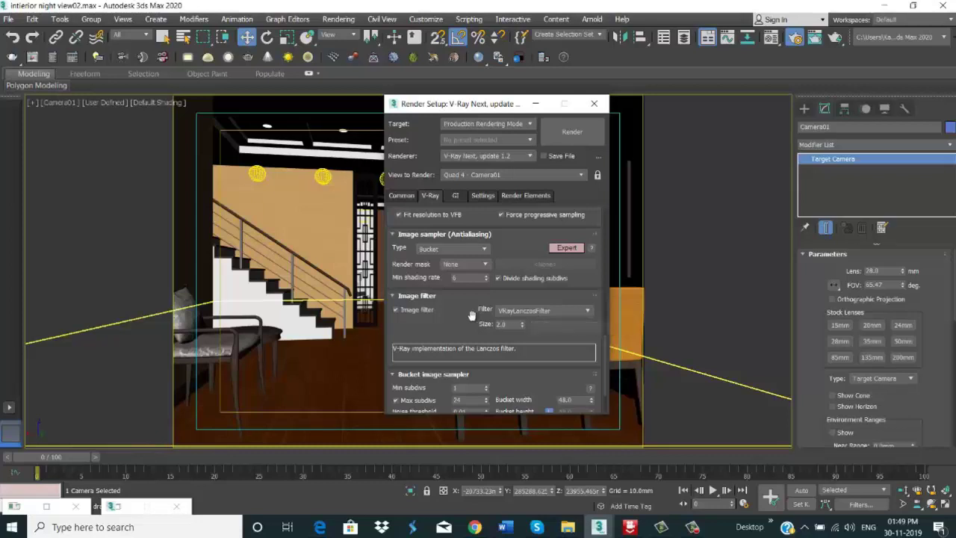
scroll(493, 314, "down", 2)
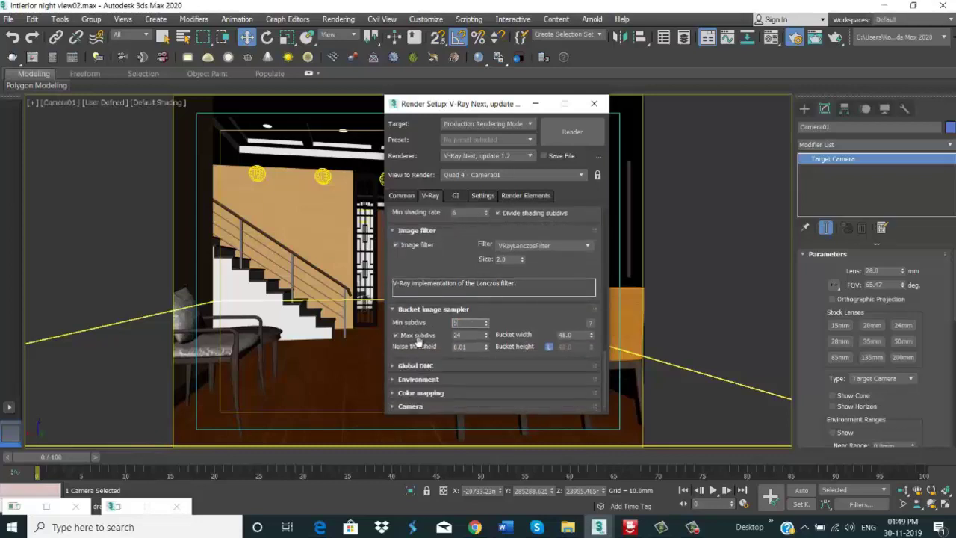
Step: Show the Global DMC rollout in Advanced mode and turn on Use local subdivs
left_click(451, 375)
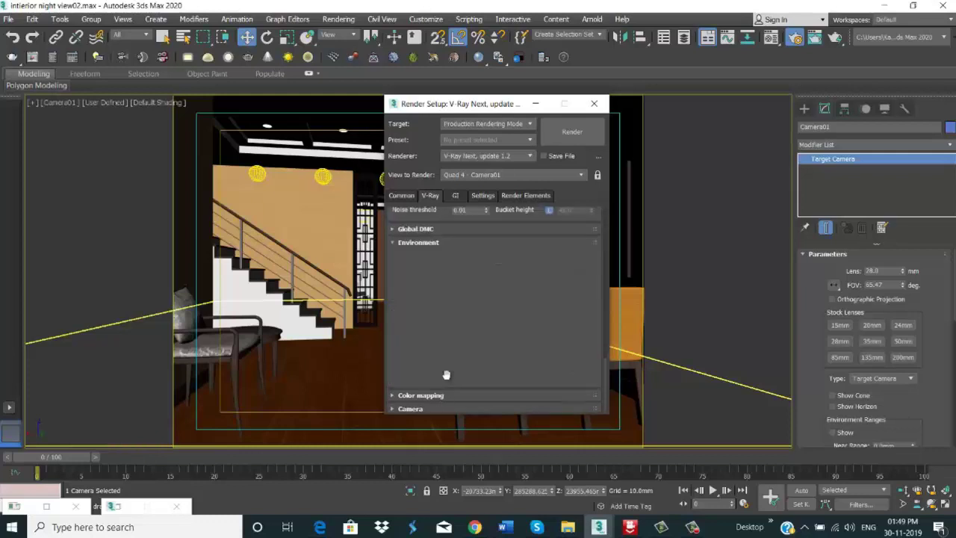
left_click(463, 230)
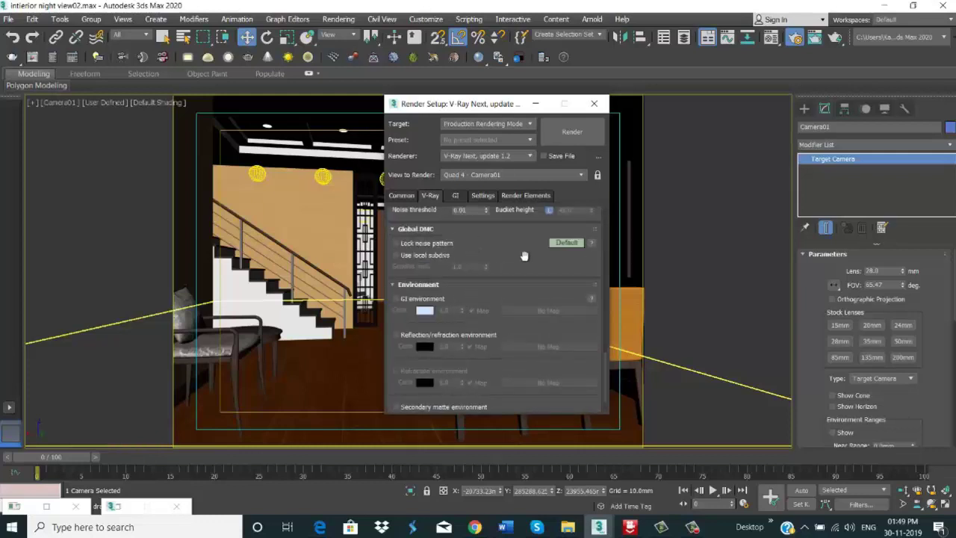
left_click(566, 242)
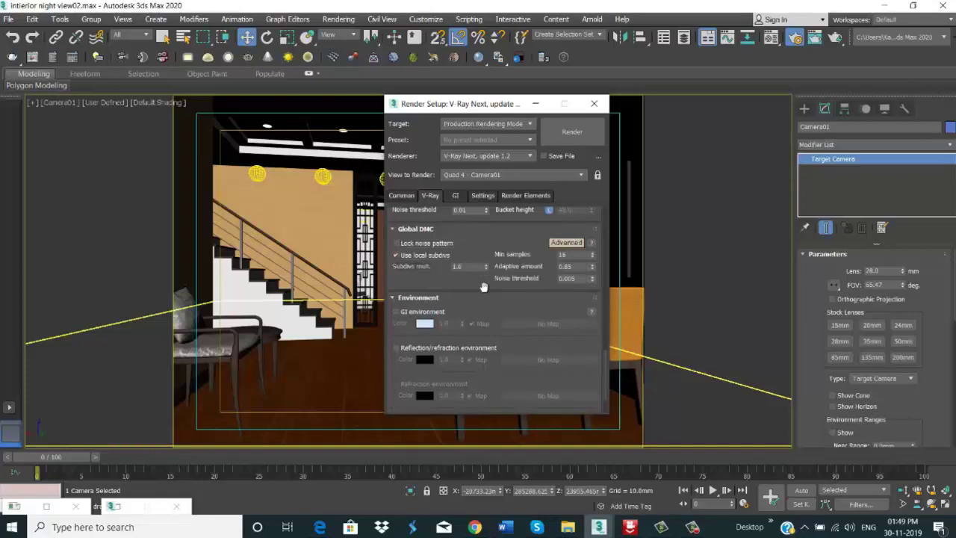
scroll(460, 284, "down", 2)
Step: Keep Reinhard color mapping and set its gamma to 1.0 in Expert mode
left_click(451, 392)
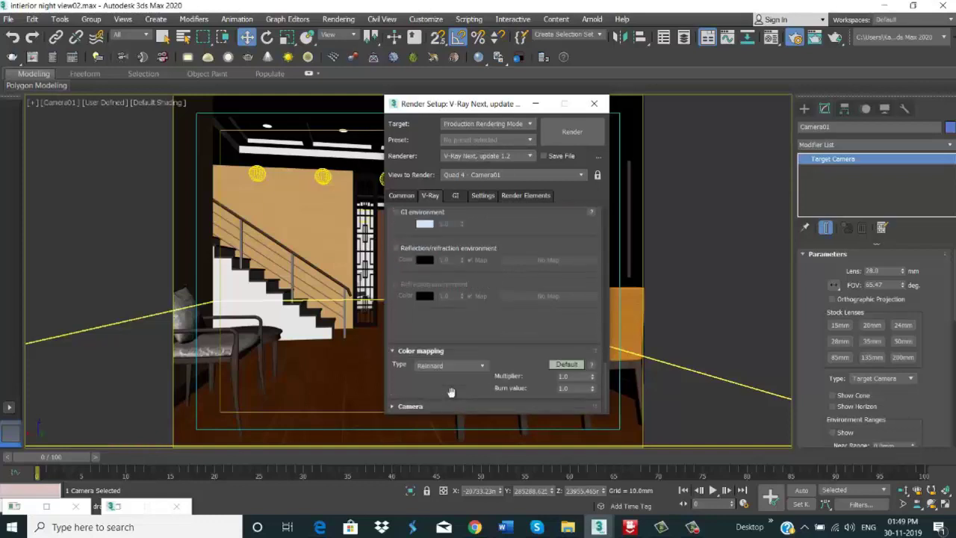
left_click(463, 365)
left_click(463, 365)
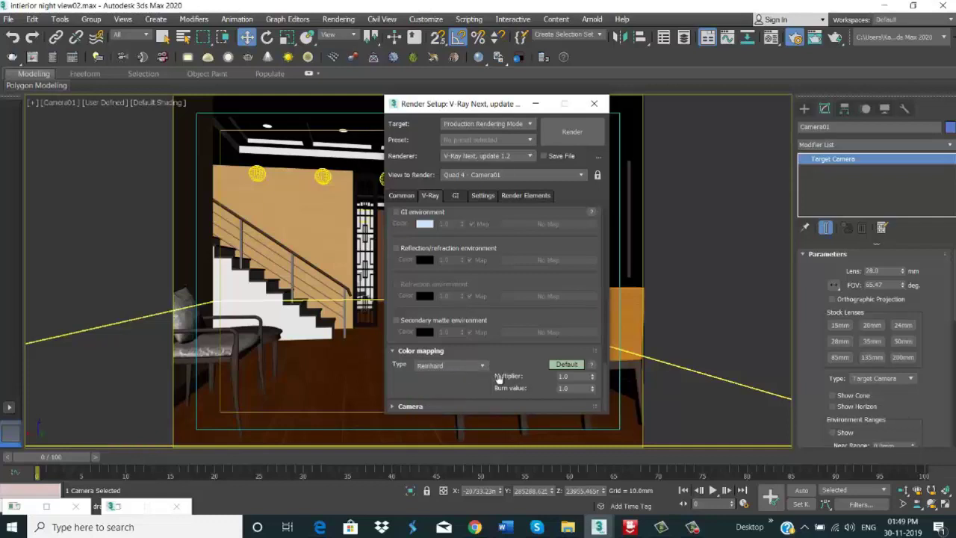
left_click(567, 364)
double_click(471, 380)
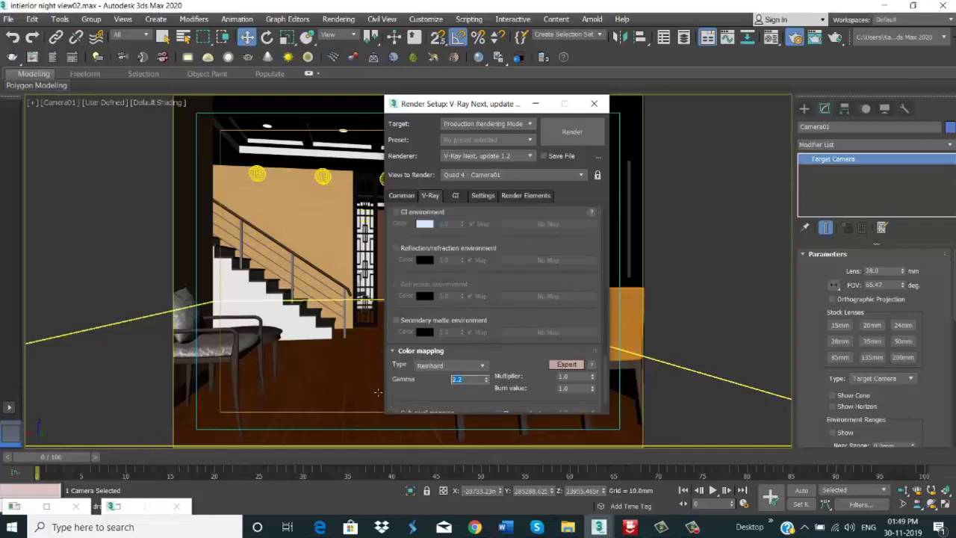
type("1")
Step: Turn on sub-pixel mapping and choose the color mapping mode
scroll(535, 384, "down", 2)
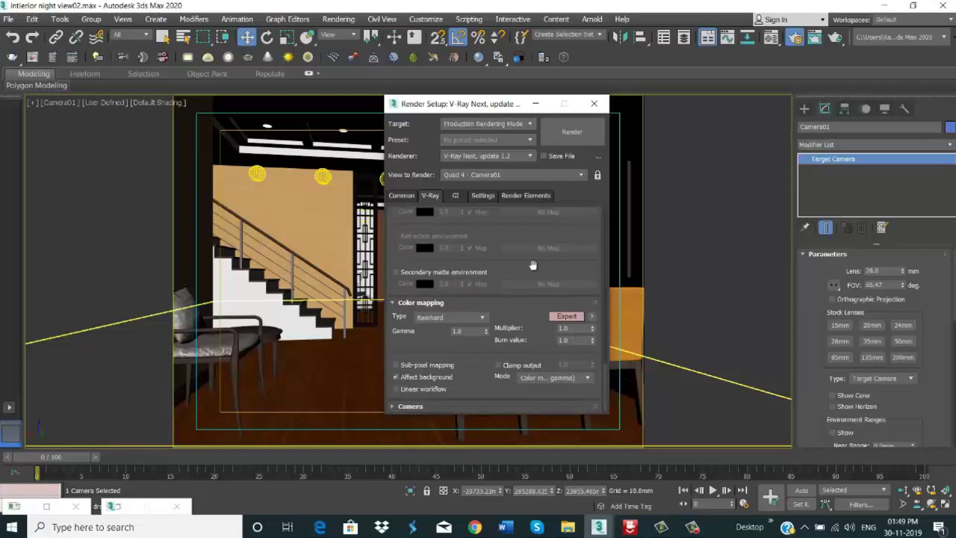
left_click(500, 366)
left_click(499, 366)
left_click(396, 365)
left_click(534, 378)
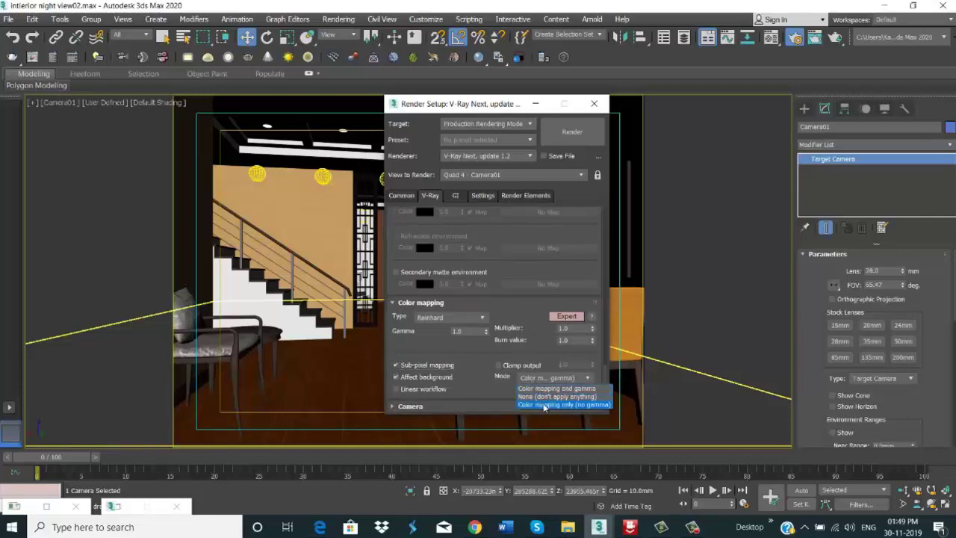
left_click(544, 405)
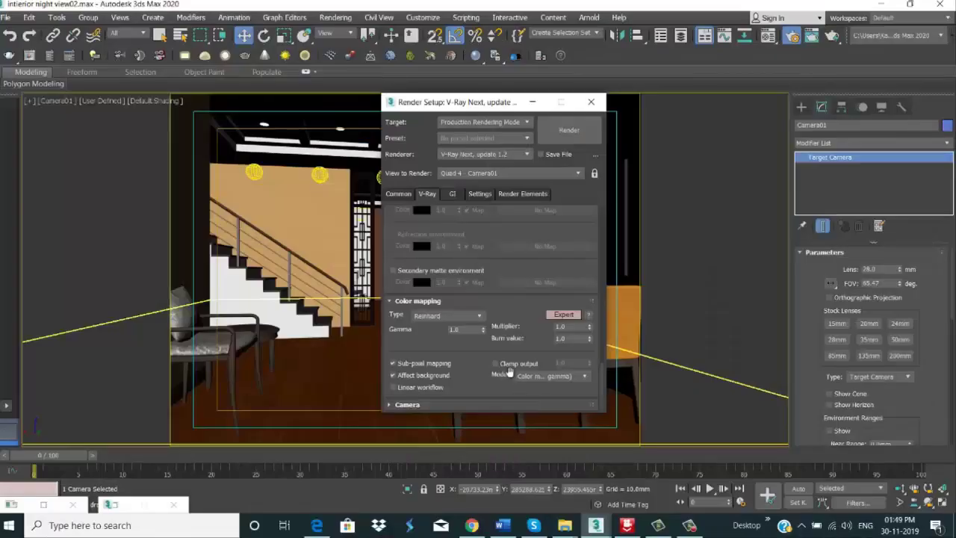
Step: Turn on Clamp output in the color mapping settings
left_click(512, 365)
scroll(552, 233, "up", 3)
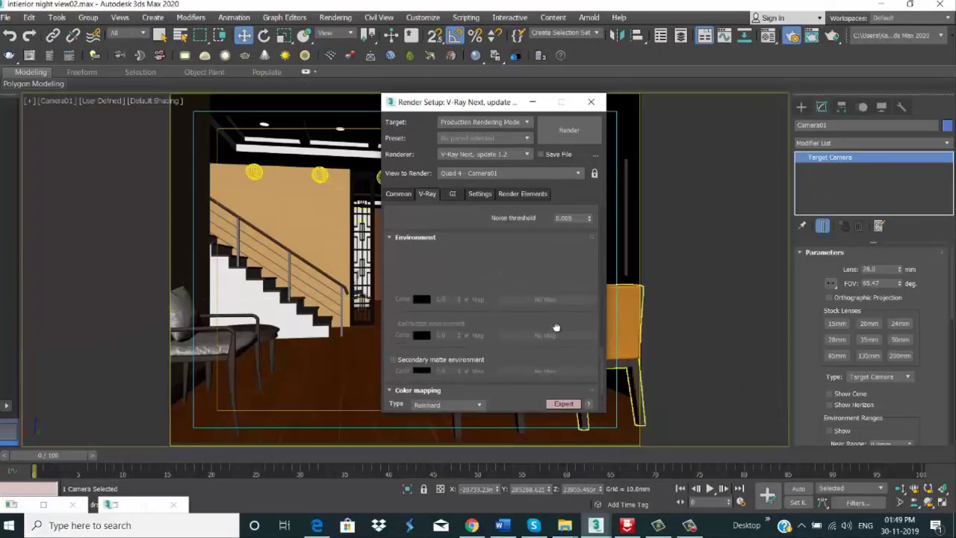
scroll(549, 251, "up", 3)
scroll(540, 269, "up", 2)
scroll(528, 235, "up", 2)
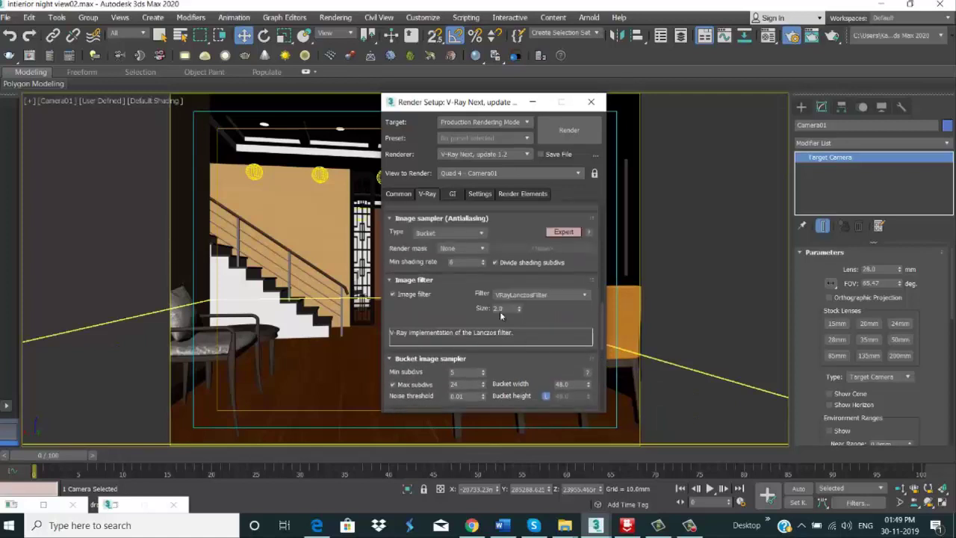
Step: Go to the V-Ray tab's Global switches, where Override mtl is on with material None
left_click(397, 194)
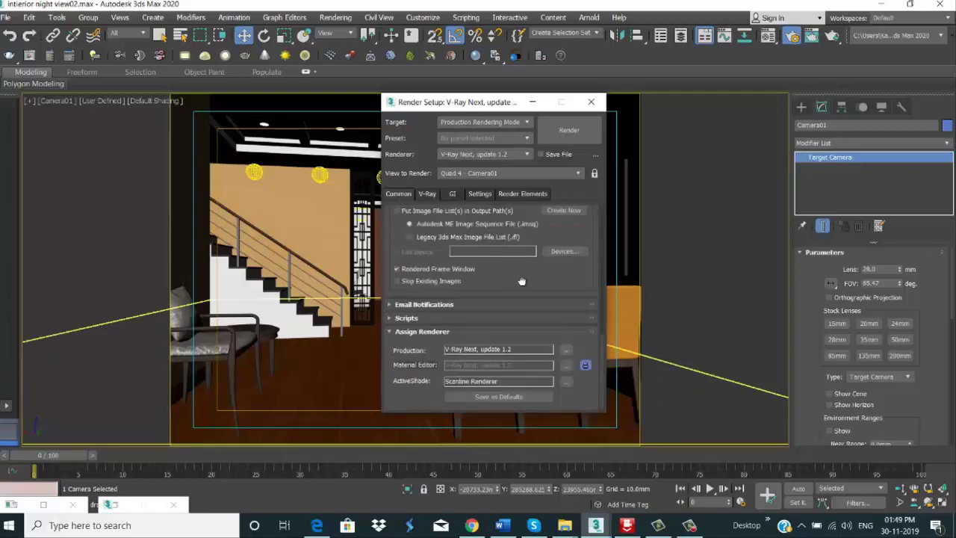
scroll(521, 278, "up", 2)
left_click(428, 196)
scroll(445, 291, "up", 2)
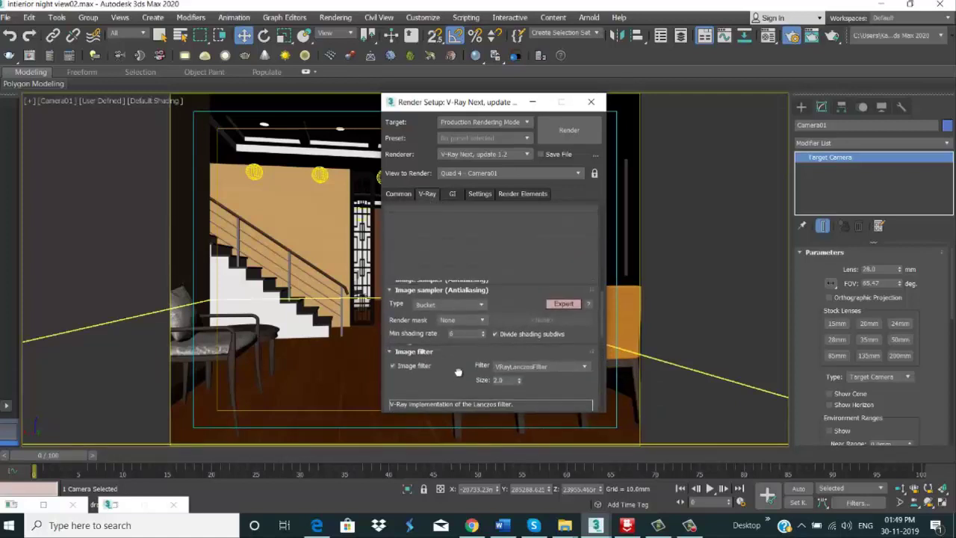
scroll(464, 295, "up", 2)
scroll(490, 299, "up", 1)
scroll(487, 292, "up", 2)
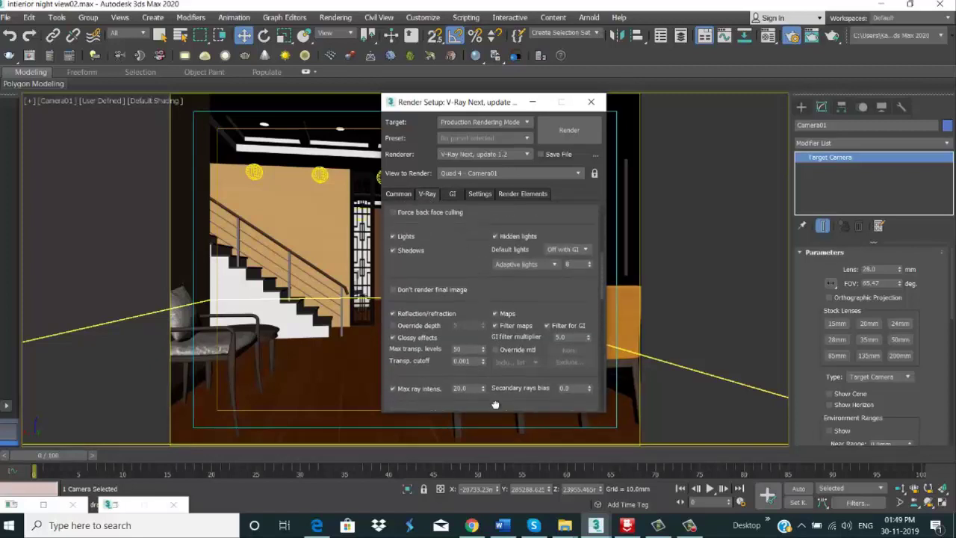
scroll(481, 272, "up", 1)
scroll(477, 255, "up", 2)
scroll(472, 237, "up", 1)
scroll(472, 239, "up", 3)
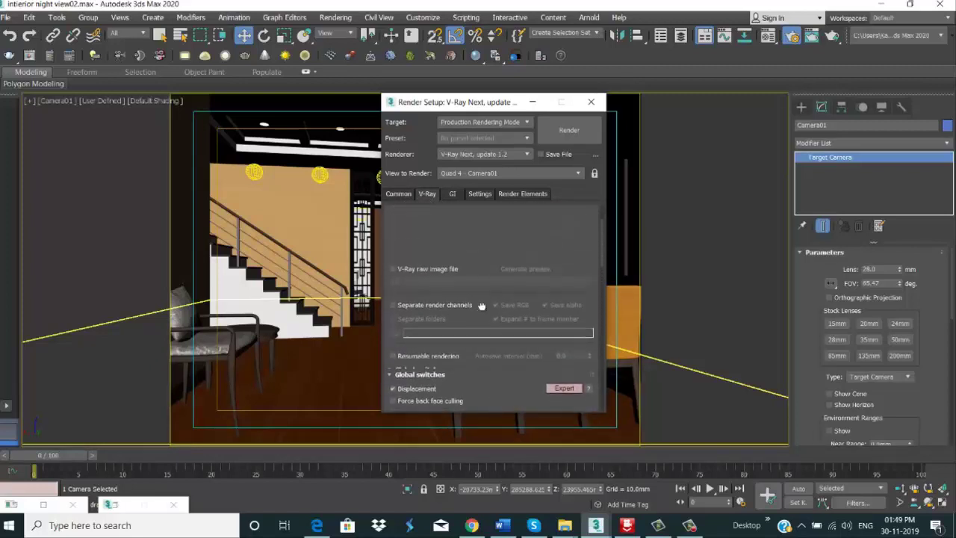
scroll(475, 262, "up", 3)
scroll(486, 306, "down", 3)
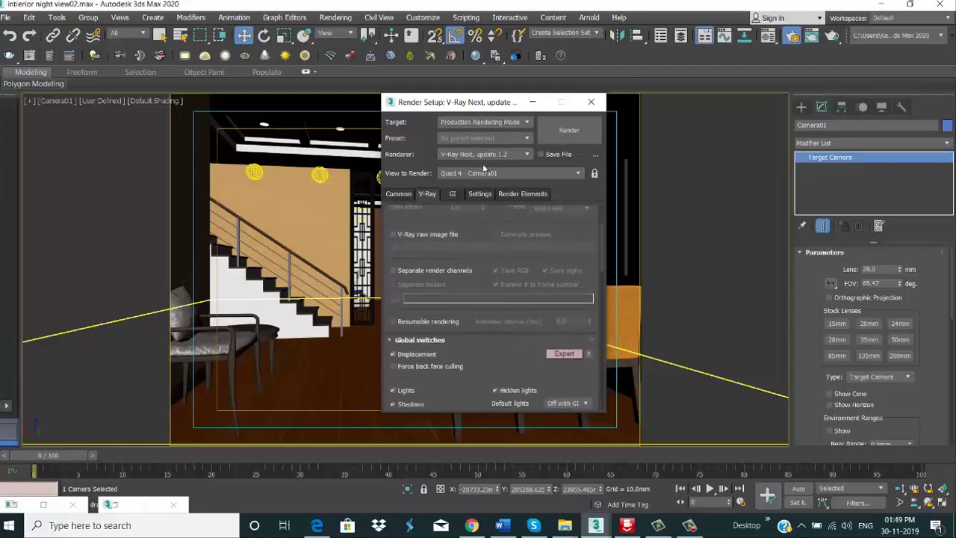
scroll(499, 299, "down", 2)
scroll(499, 253, "down", 2)
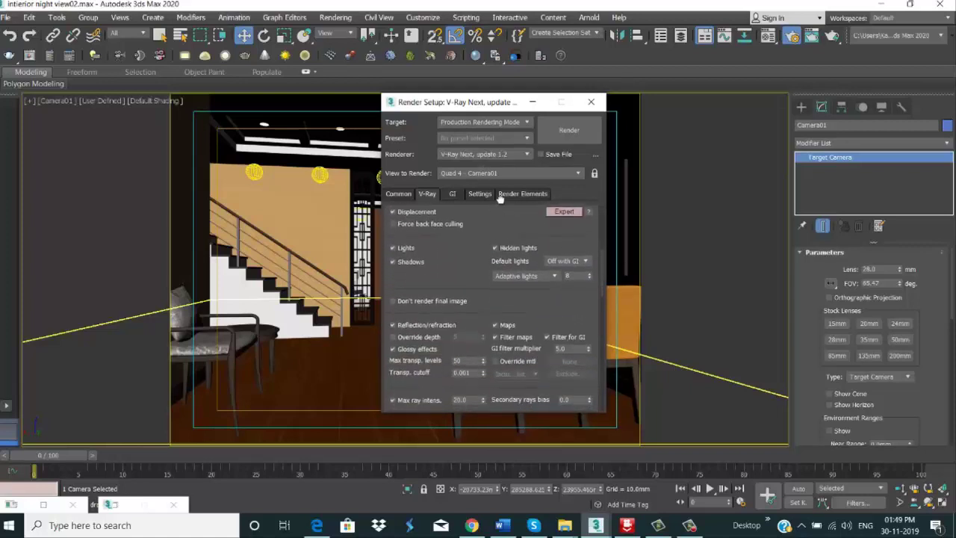
scroll(523, 250, "down", 2)
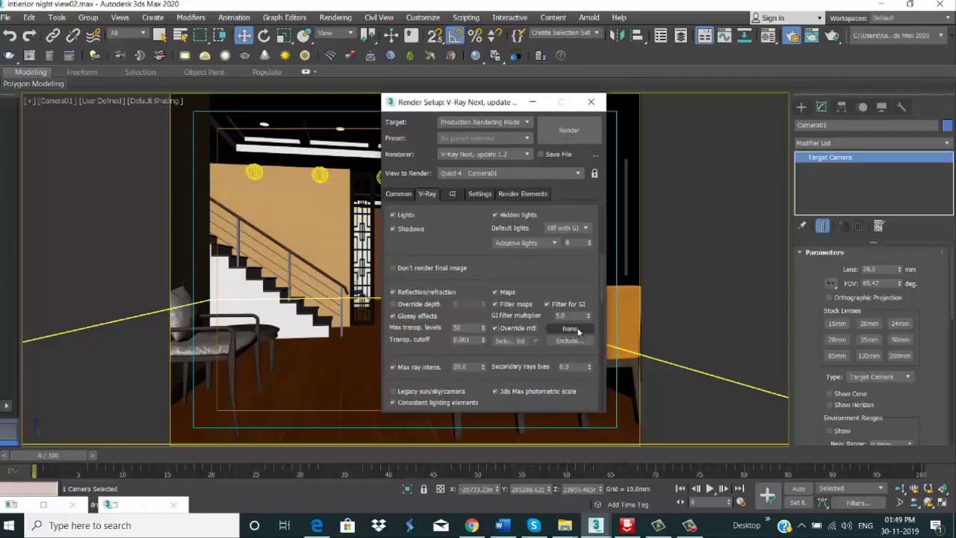
Step: Assign a VRayMtl as the override material and instance Material #2 into a Material Editor slot
left_click(769, 35)
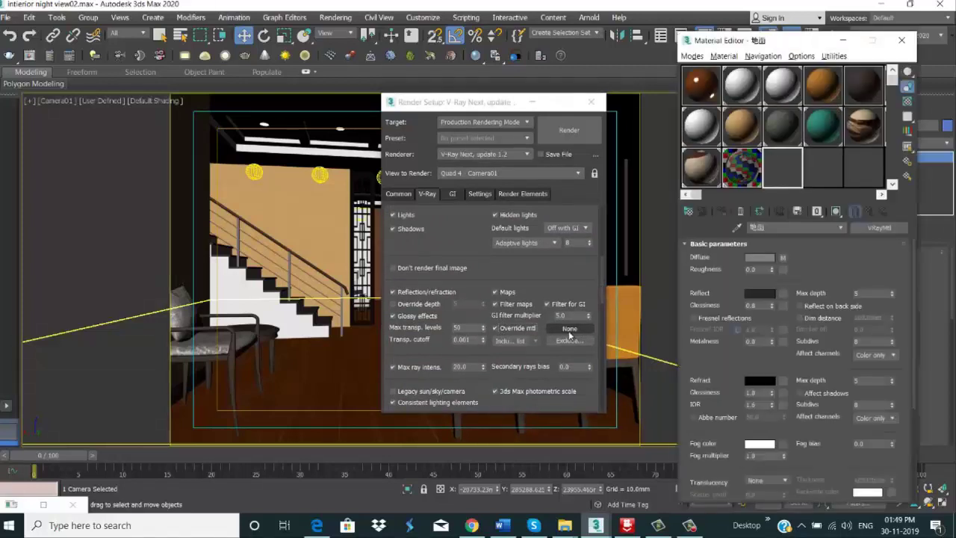
left_click(893, 184)
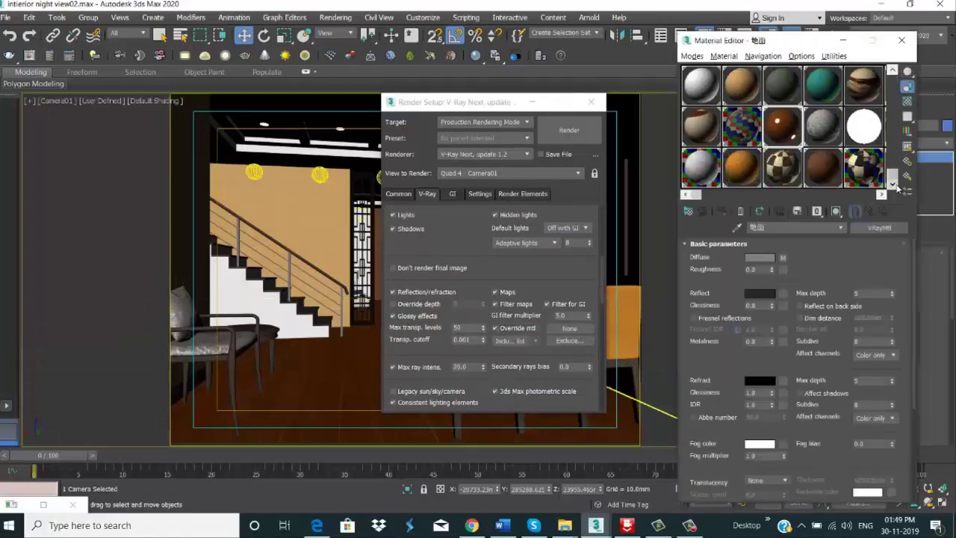
left_click(626, 351)
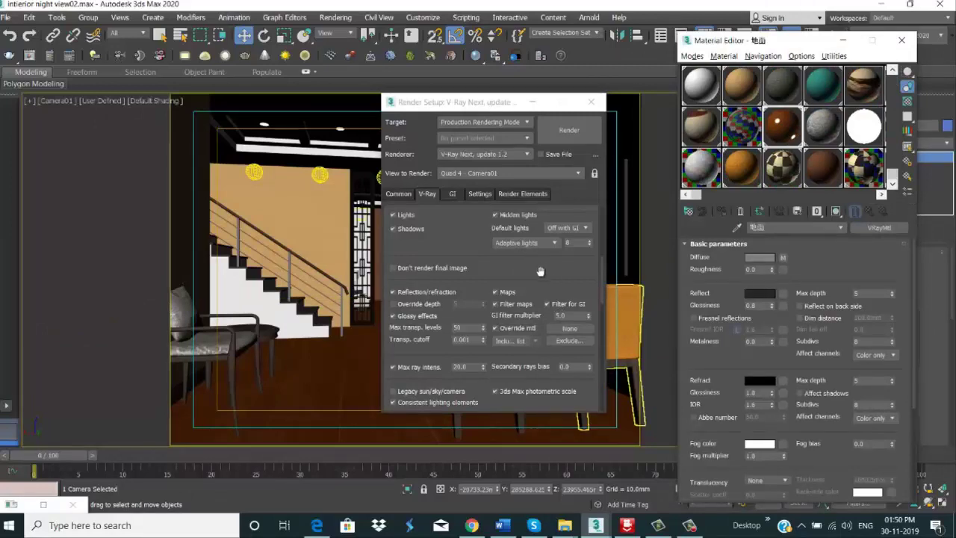
left_click(569, 330)
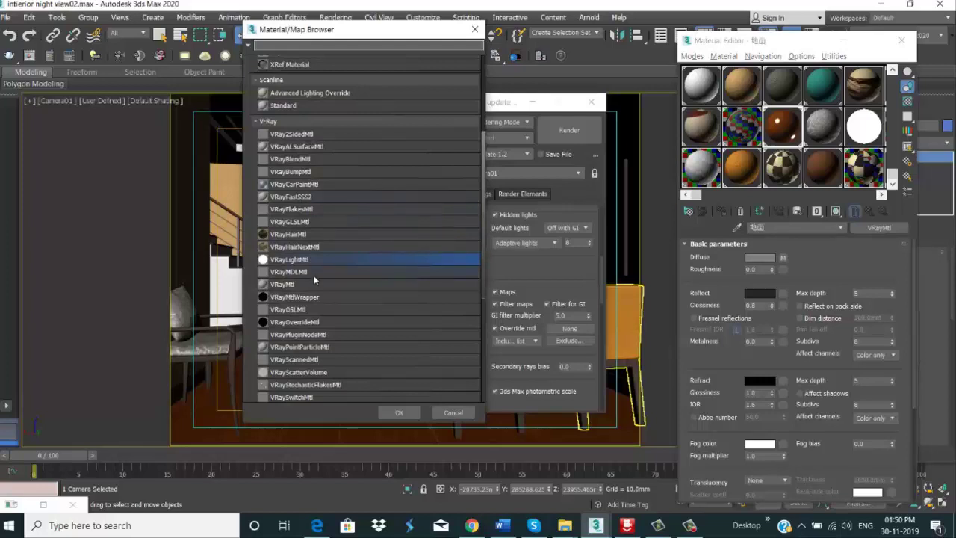
left_click(292, 285)
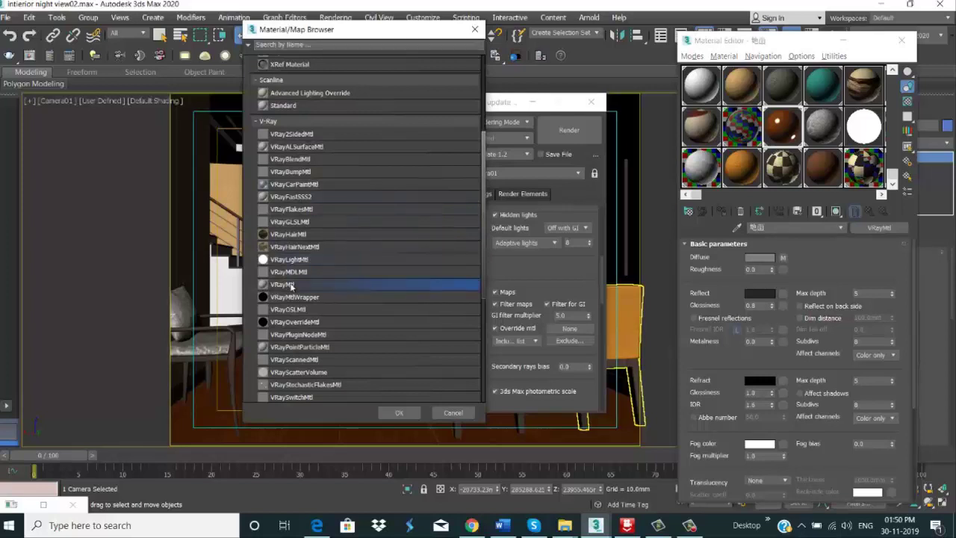
double_click(292, 284)
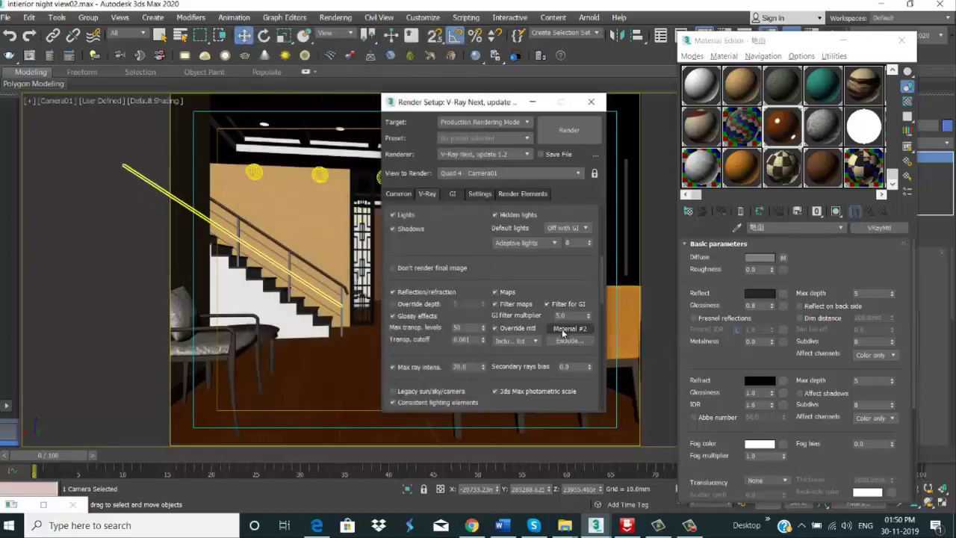
left_click_drag(703, 88, 703, 89)
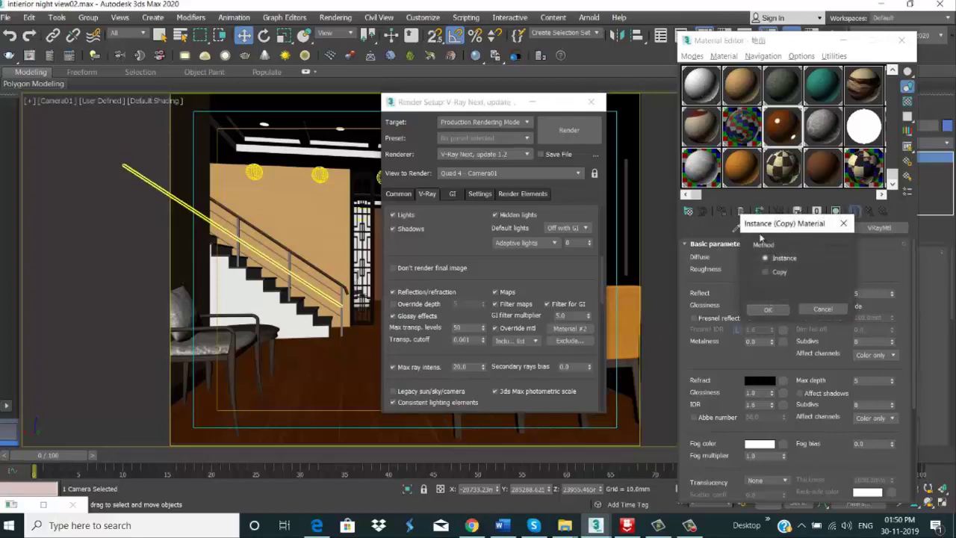
left_click(772, 310)
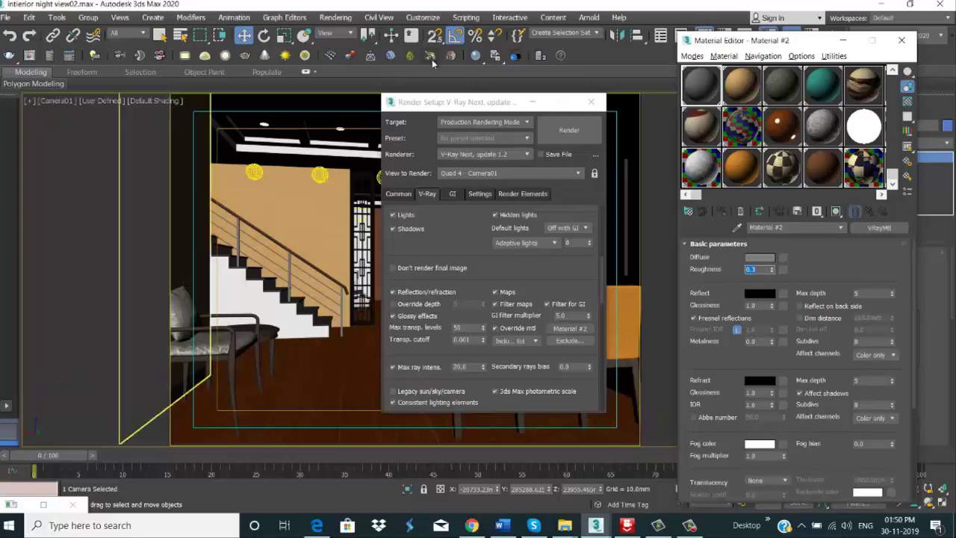
Step: Render the camera view and bring the V-Ray frame buffer into view while it renders
left_click(335, 17)
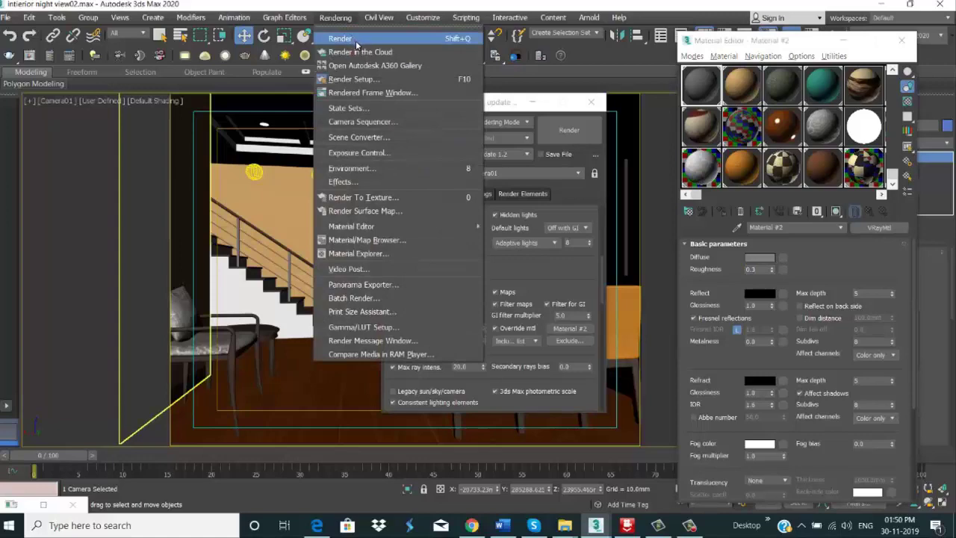
left_click(356, 39)
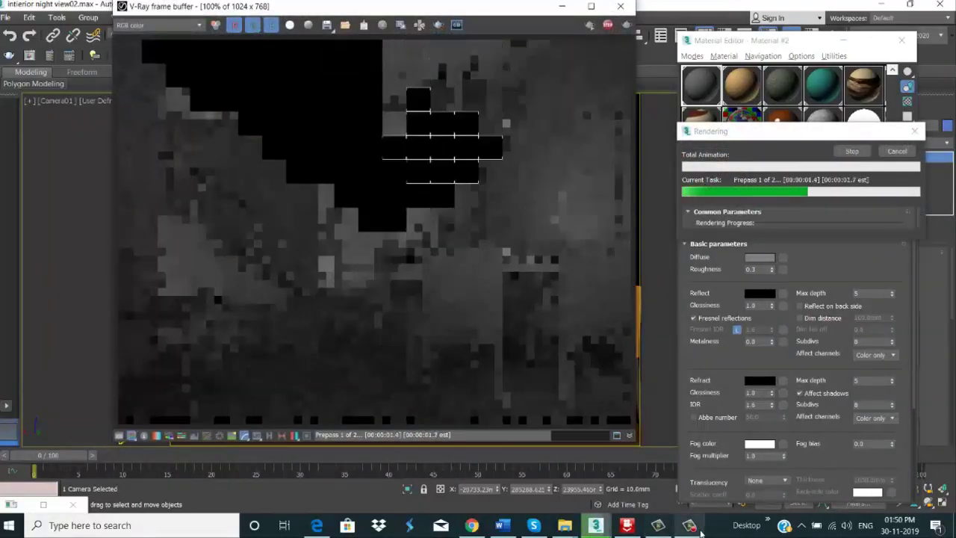
left_click(689, 525)
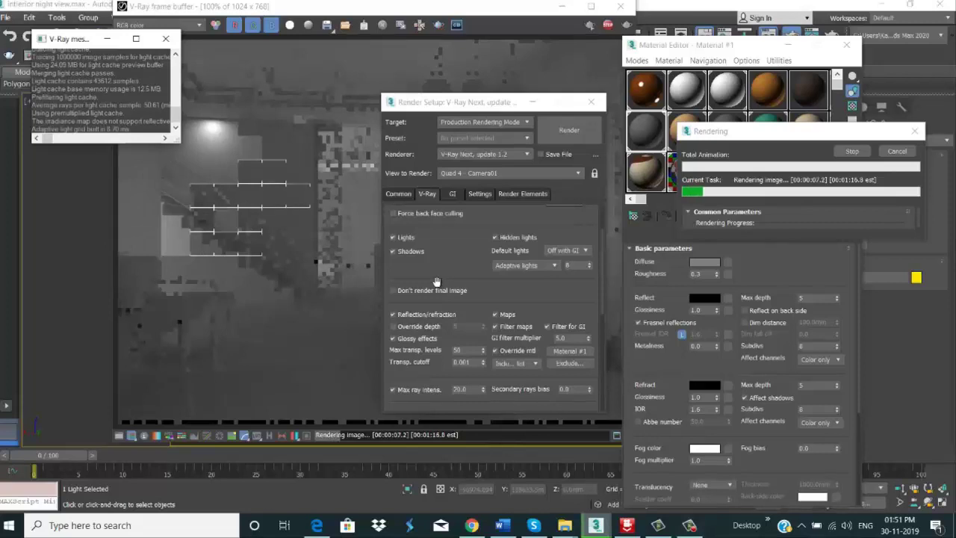
left_click(167, 39)
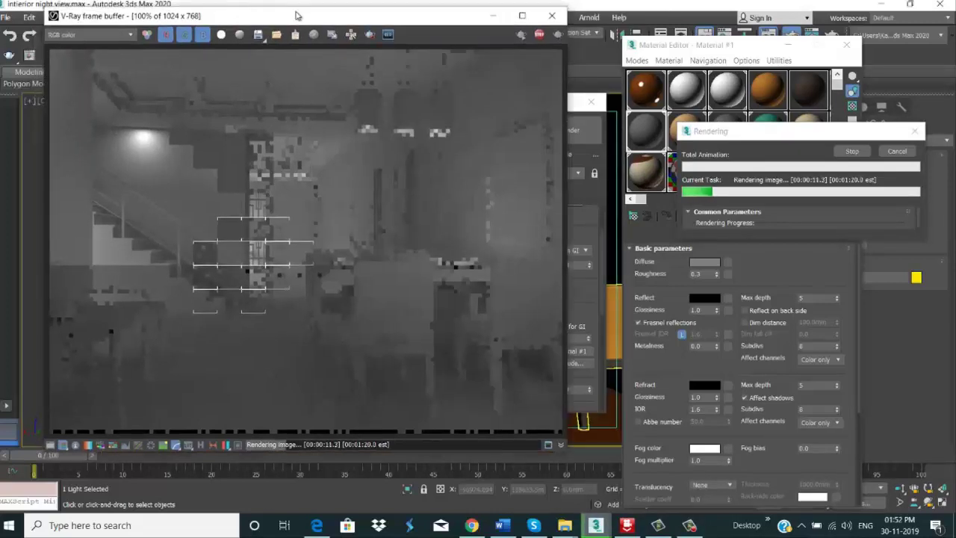
left_click_drag(333, 6, 266, 16)
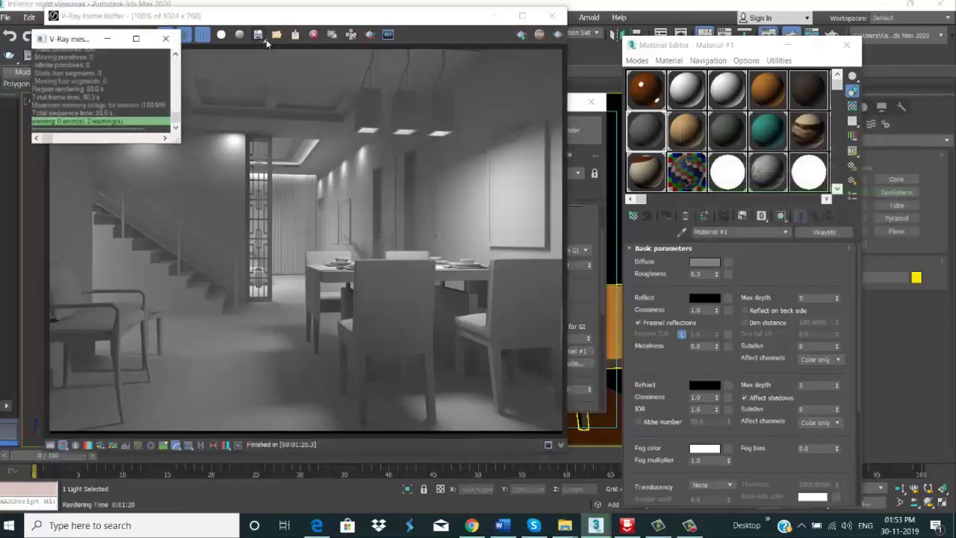
Step: Save the render to the Desktop as JPEG 'interior em' at quality 100
left_click(171, 39)
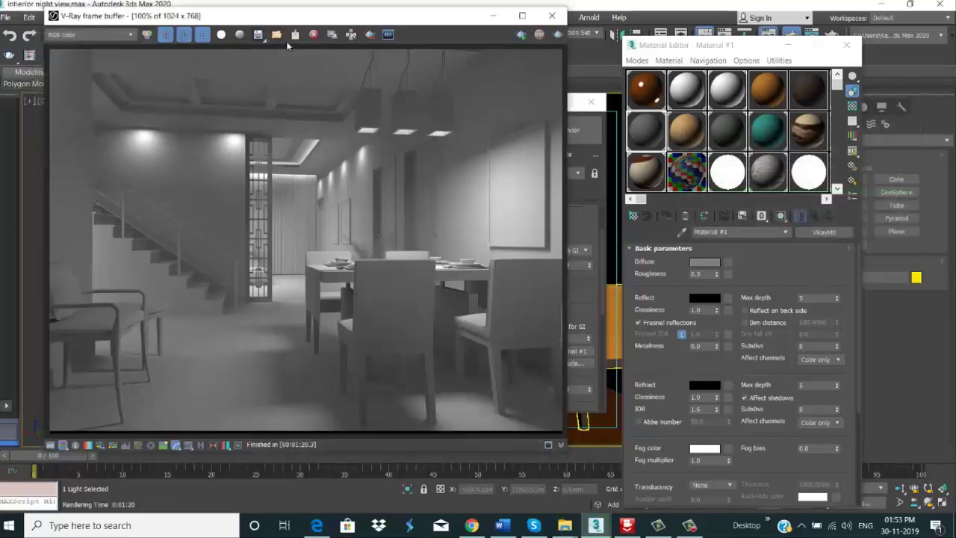
left_click(258, 35)
left_click(38, 127)
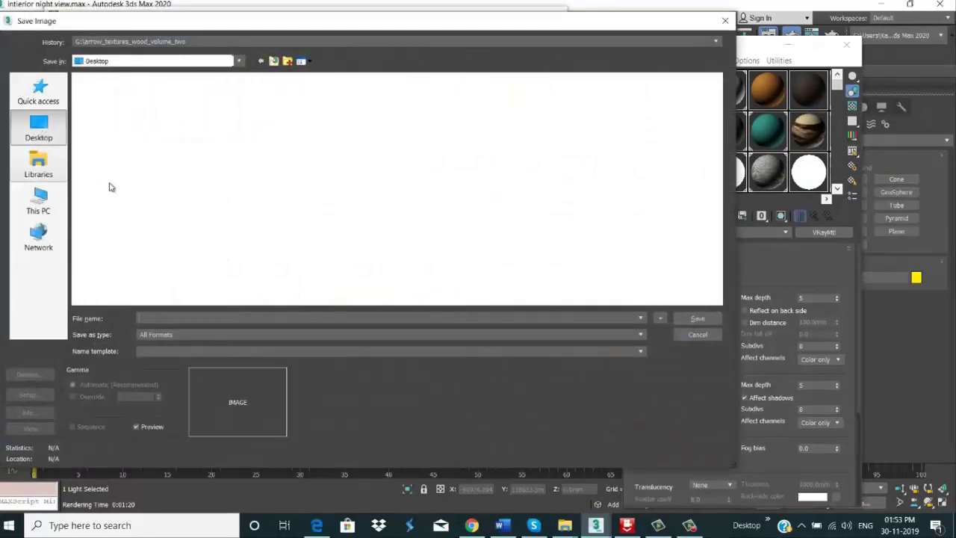
left_click(164, 318)
type("interior")
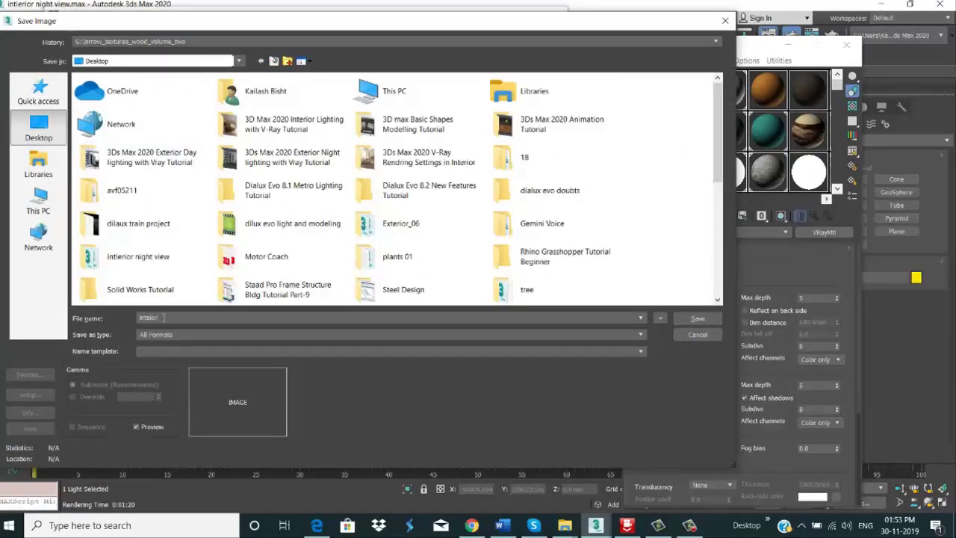
key("BackSpace")
key("BackSpace")
key("BackSpace")
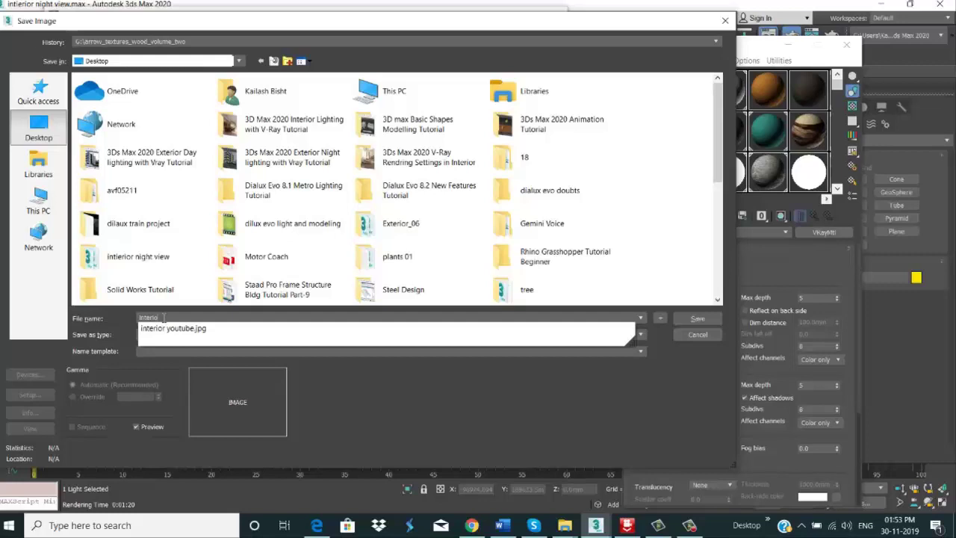
type("r")
type(" em")
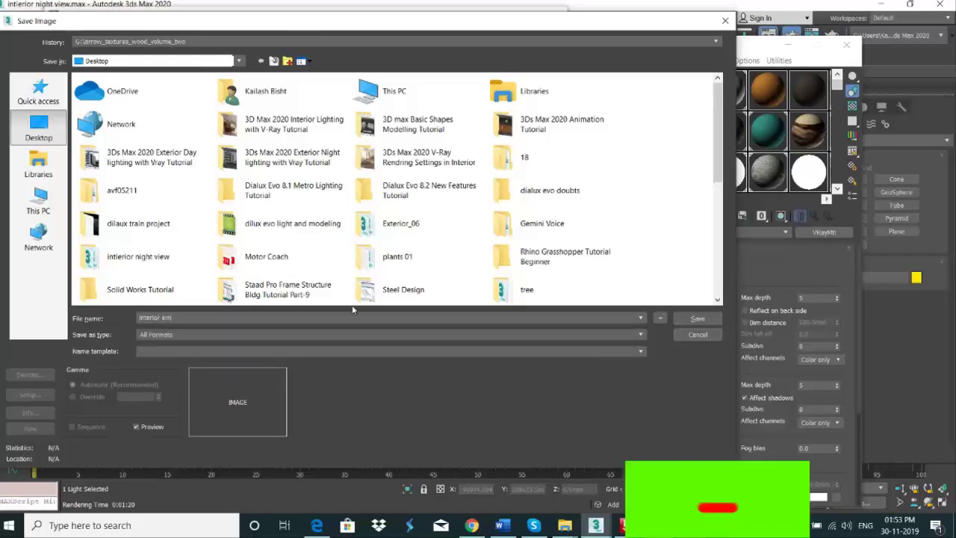
left_click(320, 334)
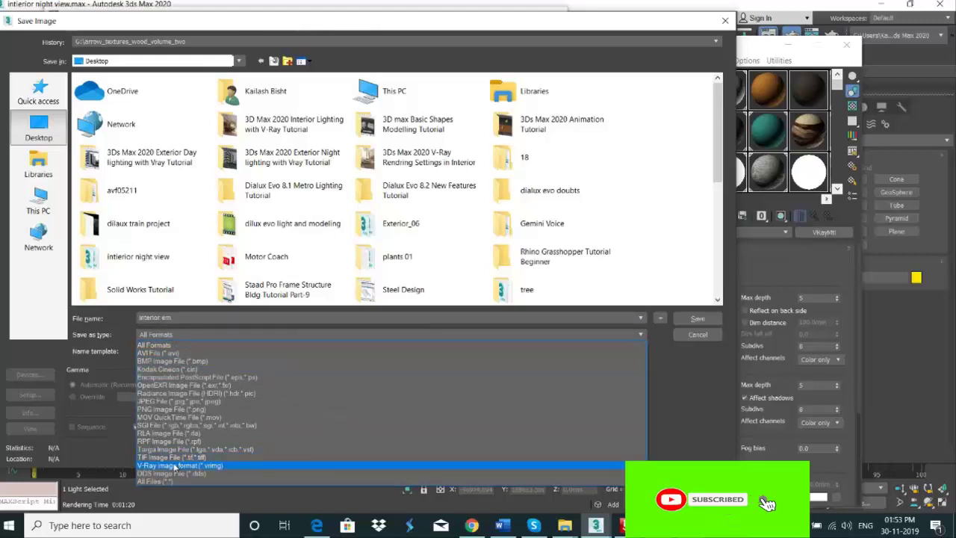
left_click(170, 402)
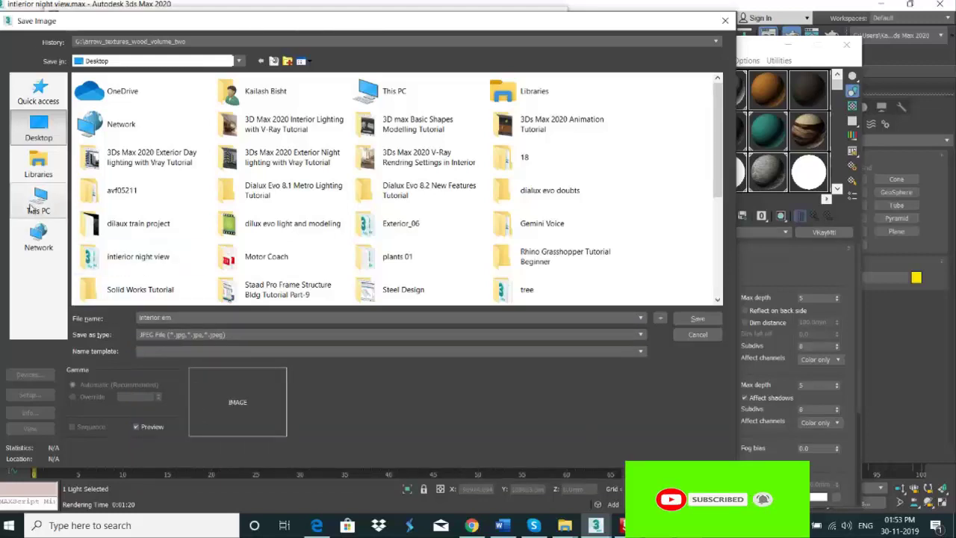
left_click(698, 318)
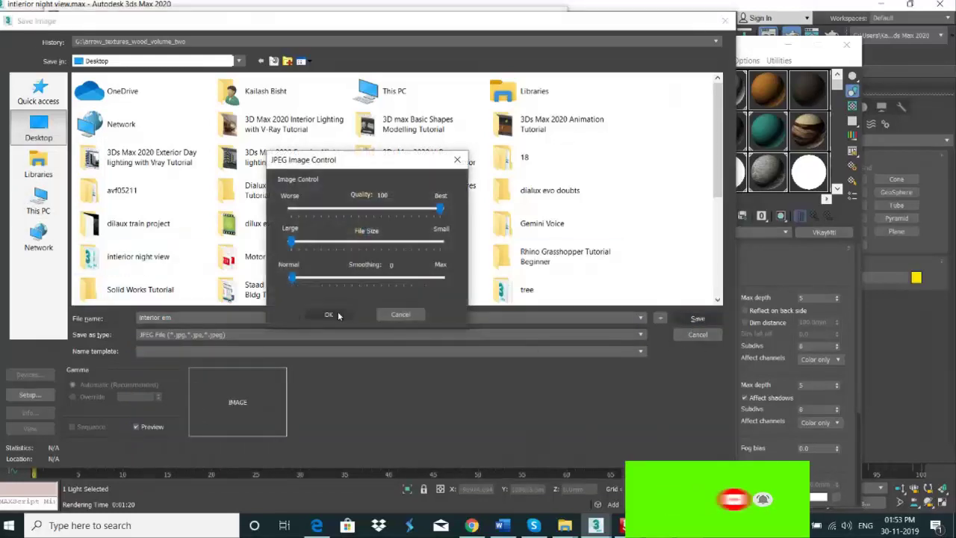
left_click(340, 317)
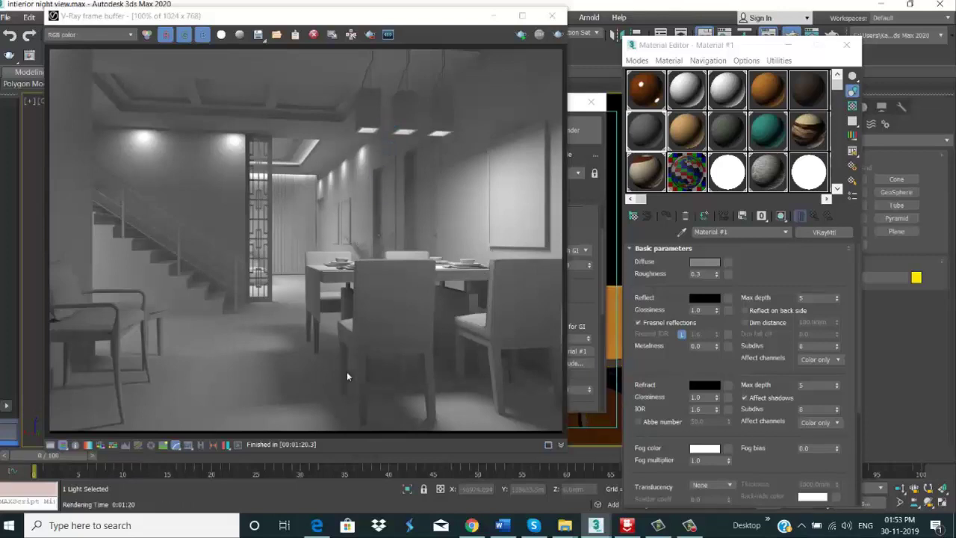
Step: Pick up the chairs' Multi/Sub material into the Material Editor with the eyedropper
left_click(493, 16)
left_click(557, 102)
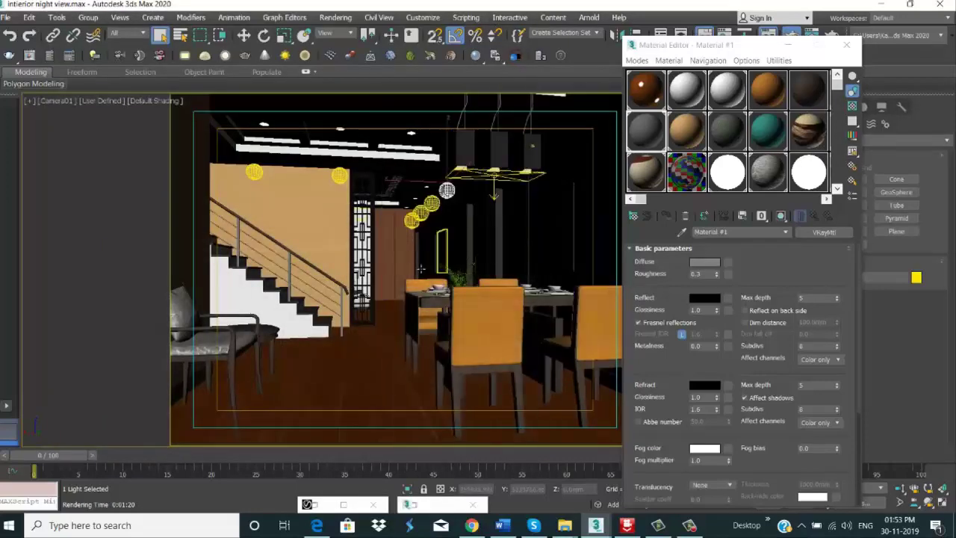
left_click(471, 336)
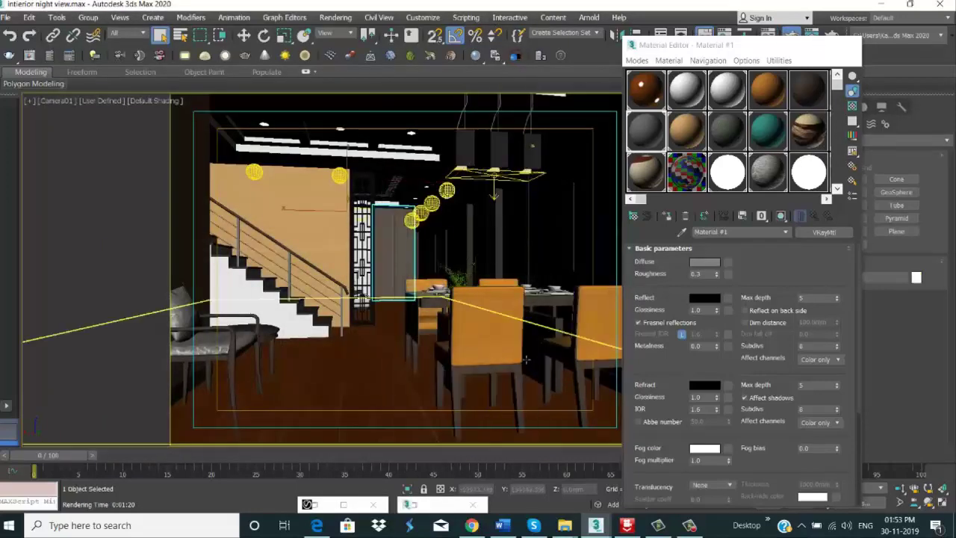
key("m")
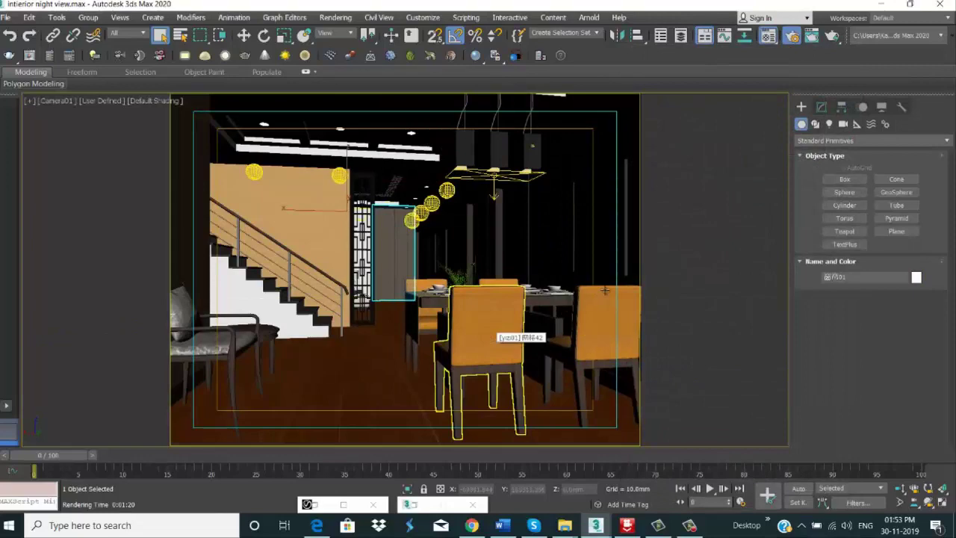
key("m")
left_click(605, 290)
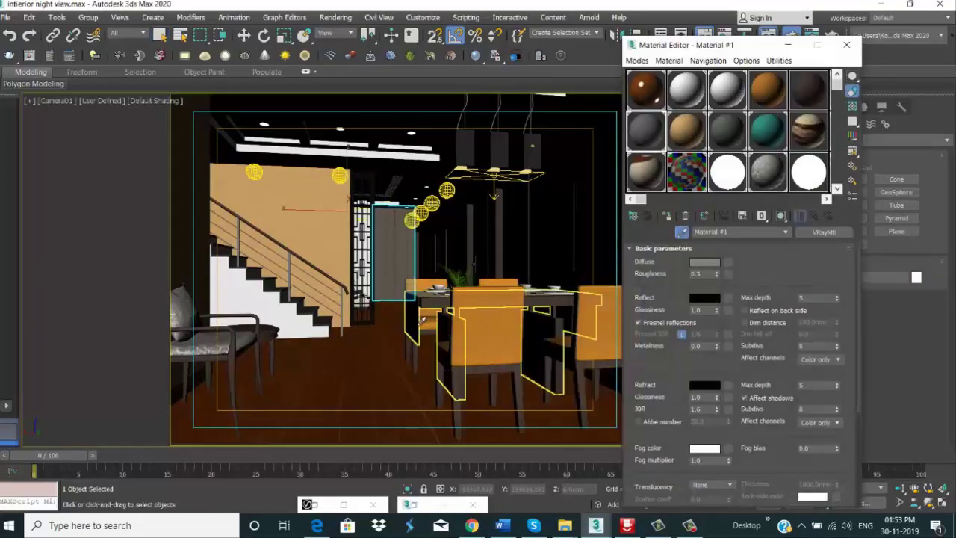
left_click(422, 320)
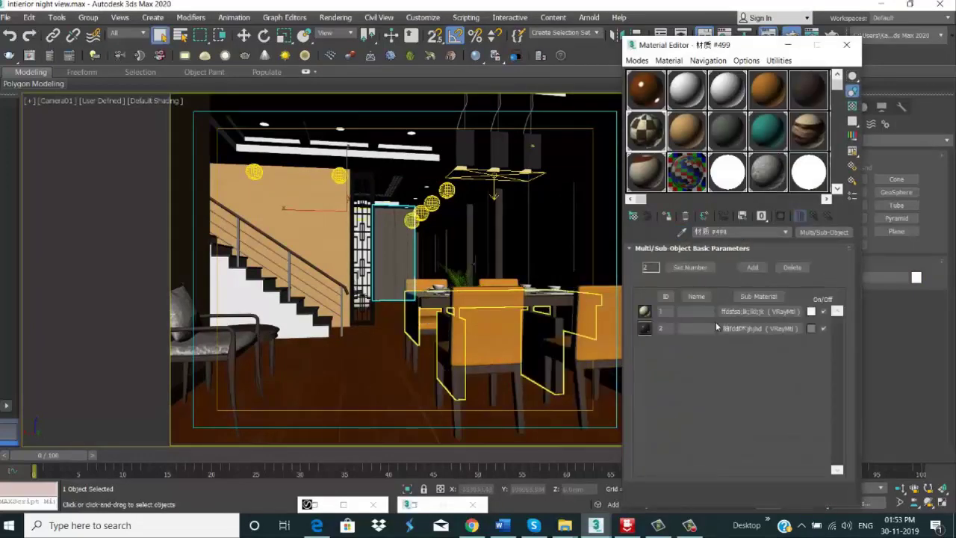
Step: Apply the chair material's light-green sub-material 1 to the glass door panel beside the lattice screen
left_click(732, 311)
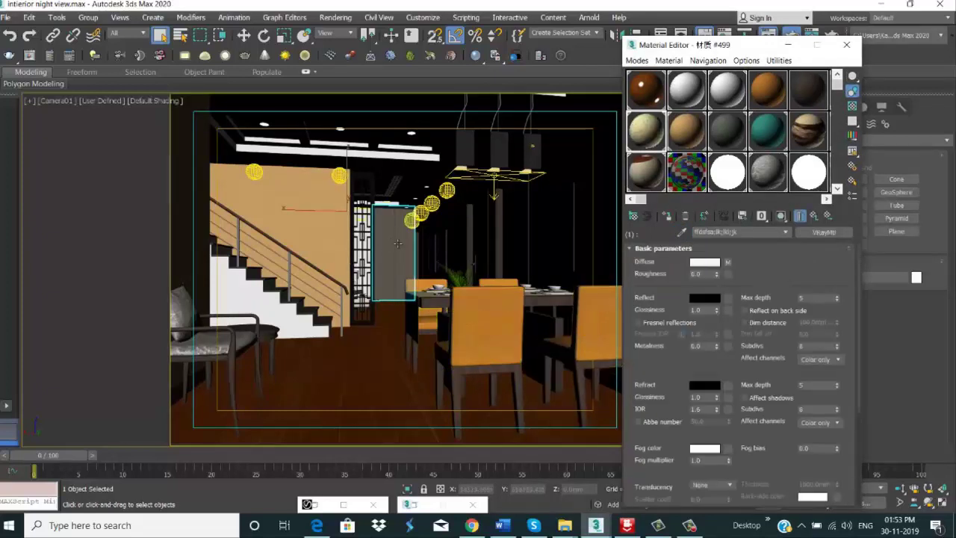
left_click(666, 217)
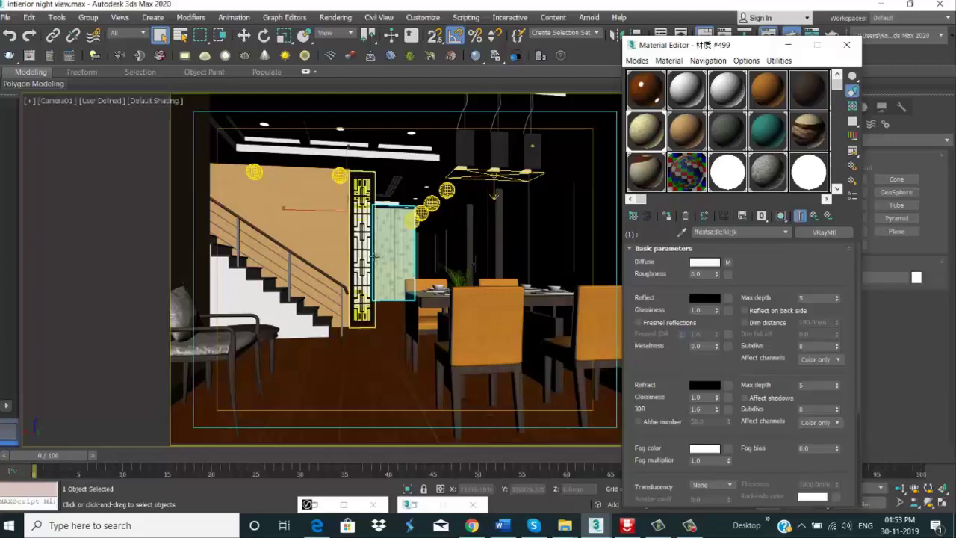
left_click_drag(379, 257, 307, 257)
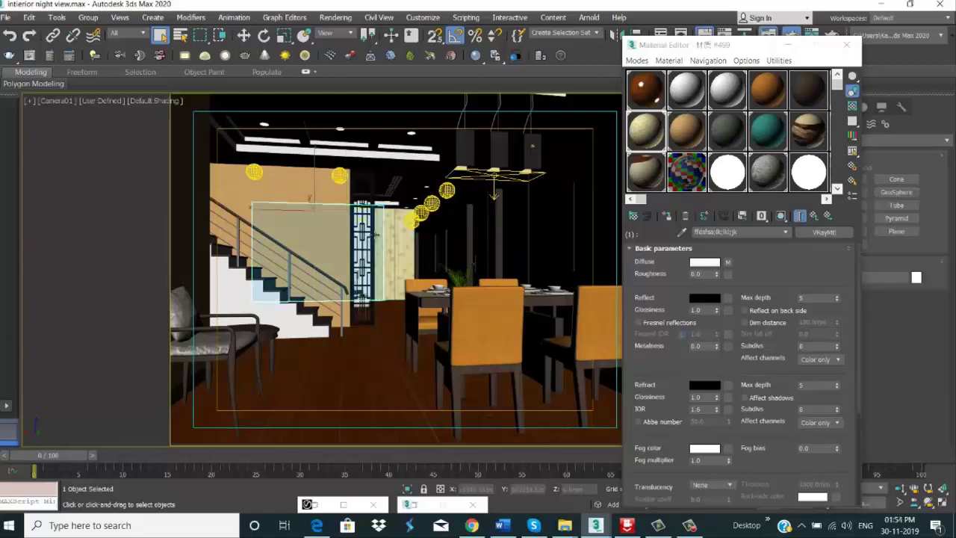
left_click_drag(376, 234, 387, 248)
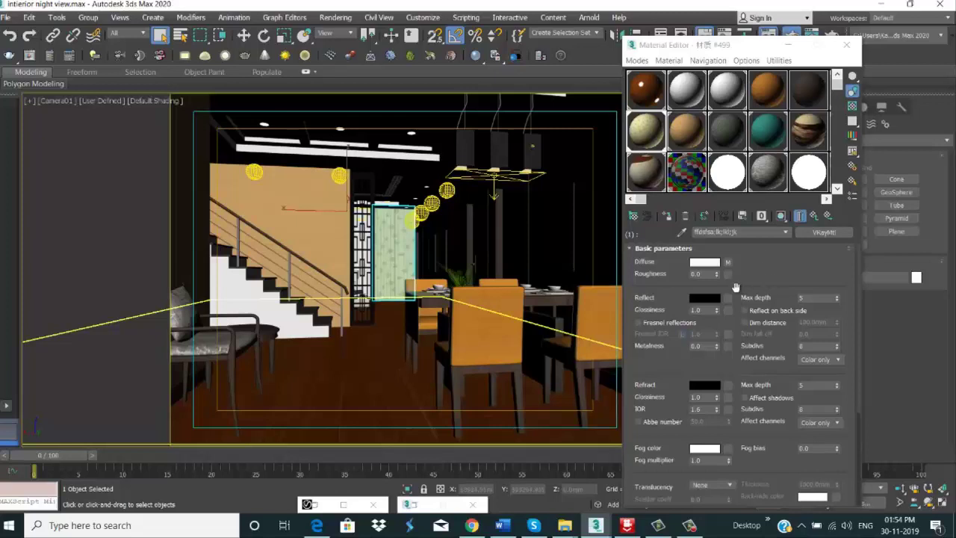
Step: Uncheck Override mtl on Render Setup's V-Ray tab and start a new Shift+Q render
left_click(337, 19)
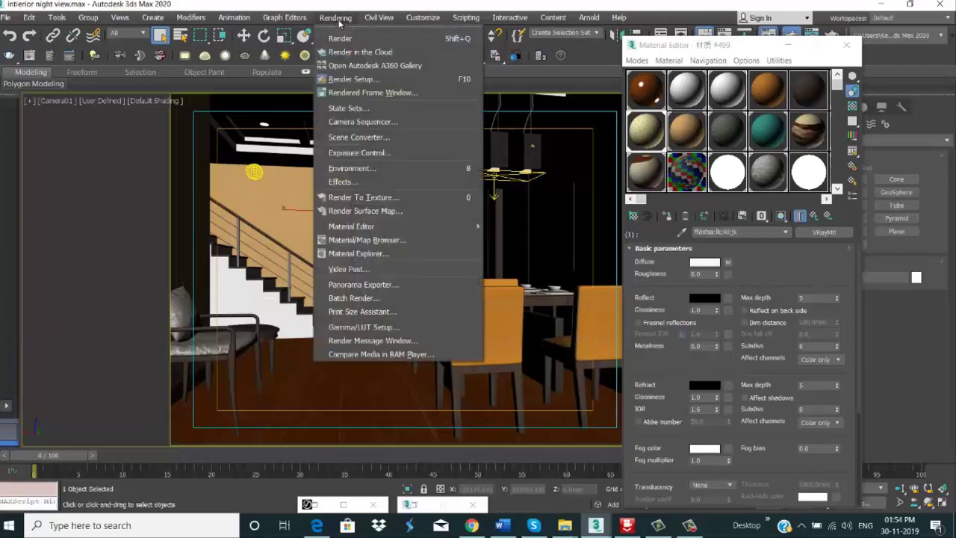
left_click(375, 80)
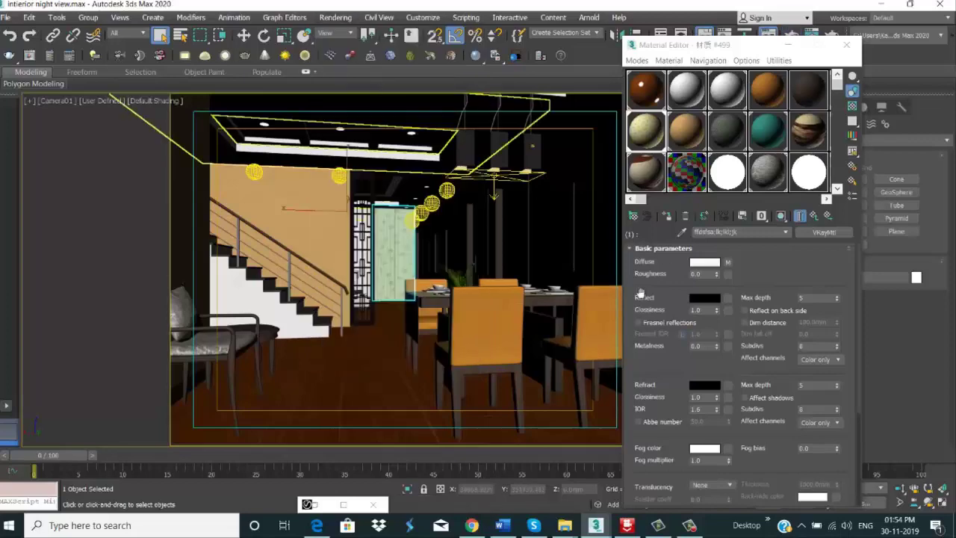
left_click(323, 18)
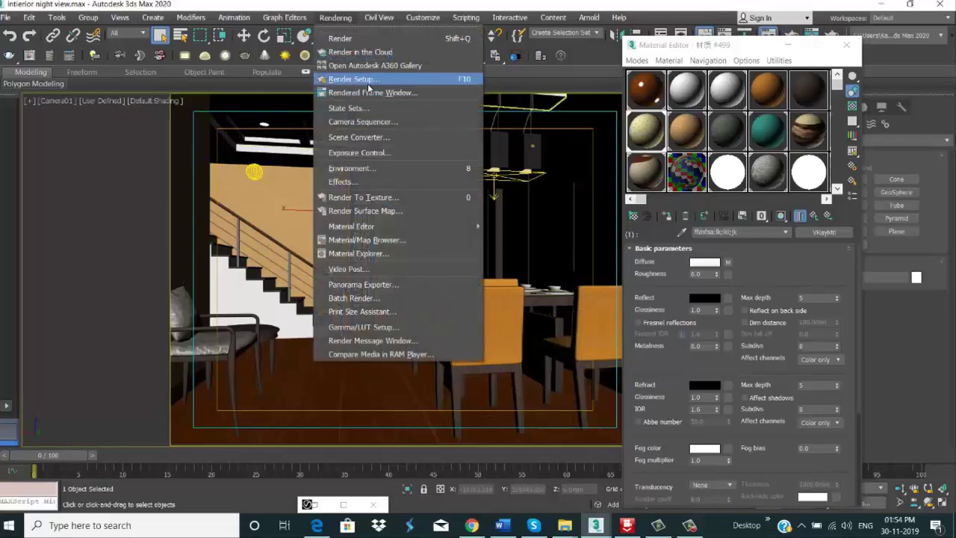
left_click(368, 82)
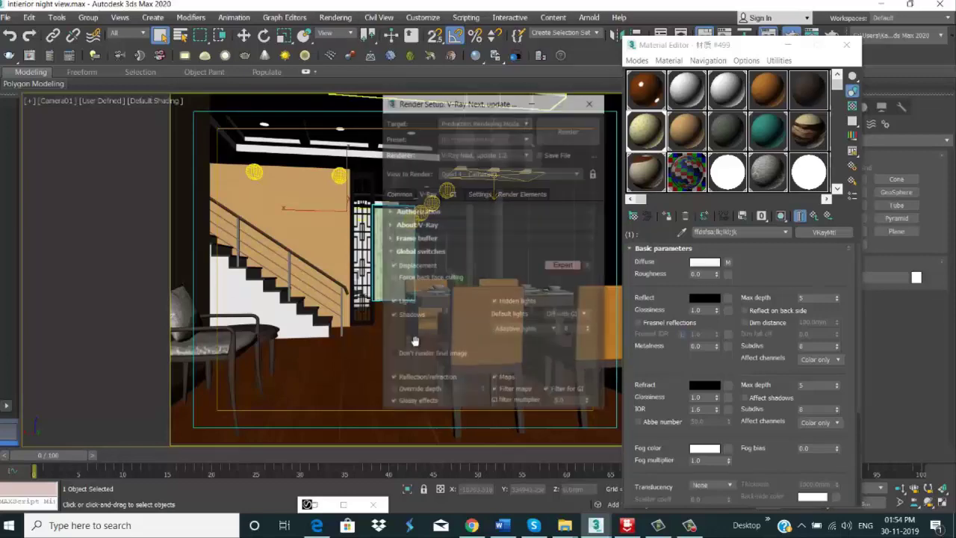
scroll(512, 268, "down", 3)
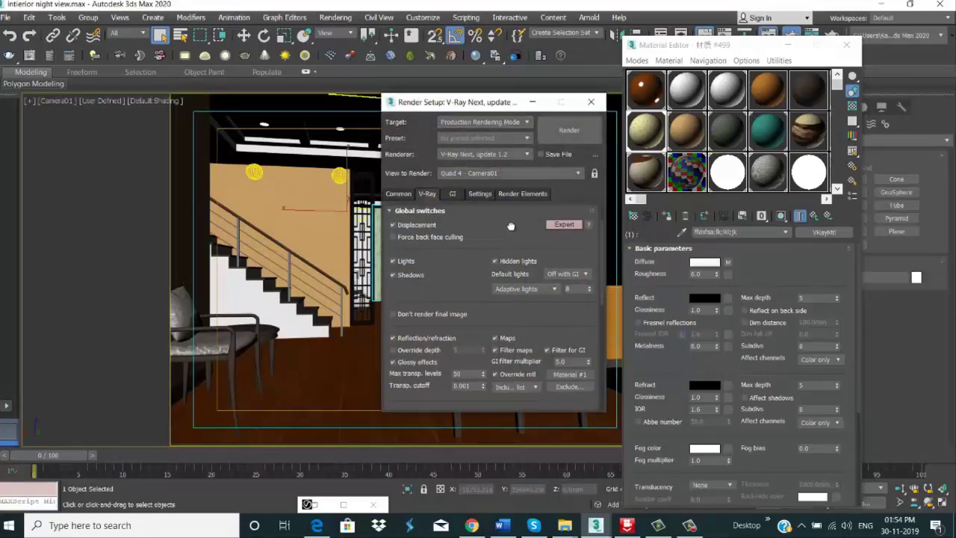
left_click(495, 348)
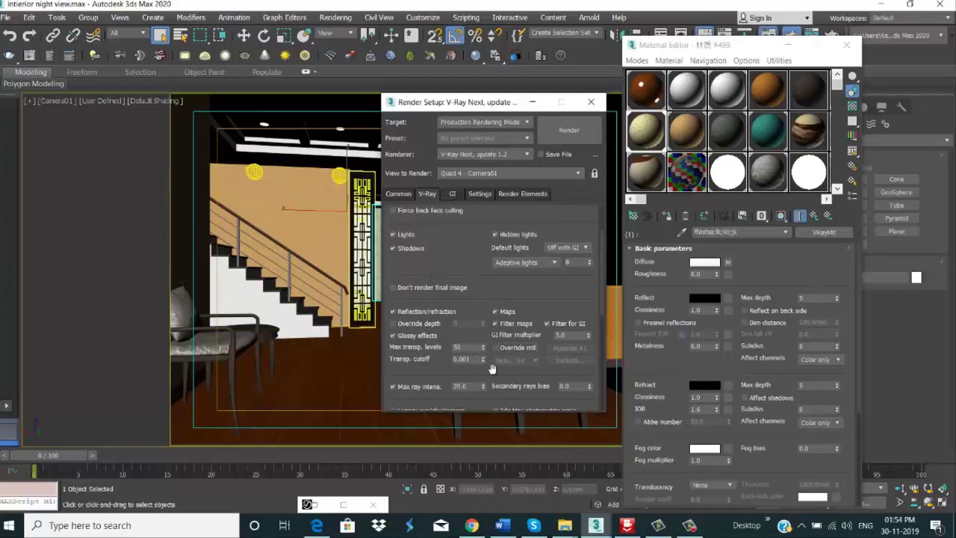
left_click(534, 104)
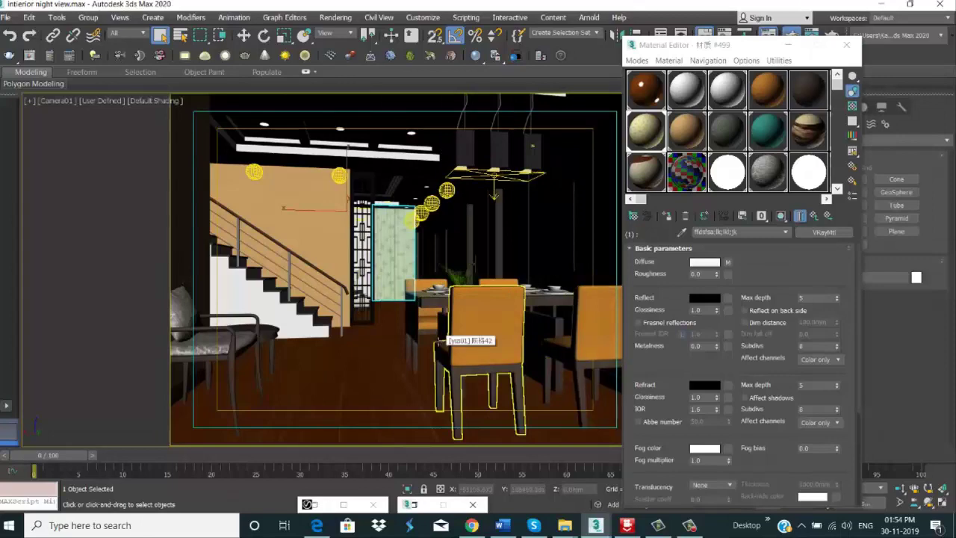
key("shift+q")
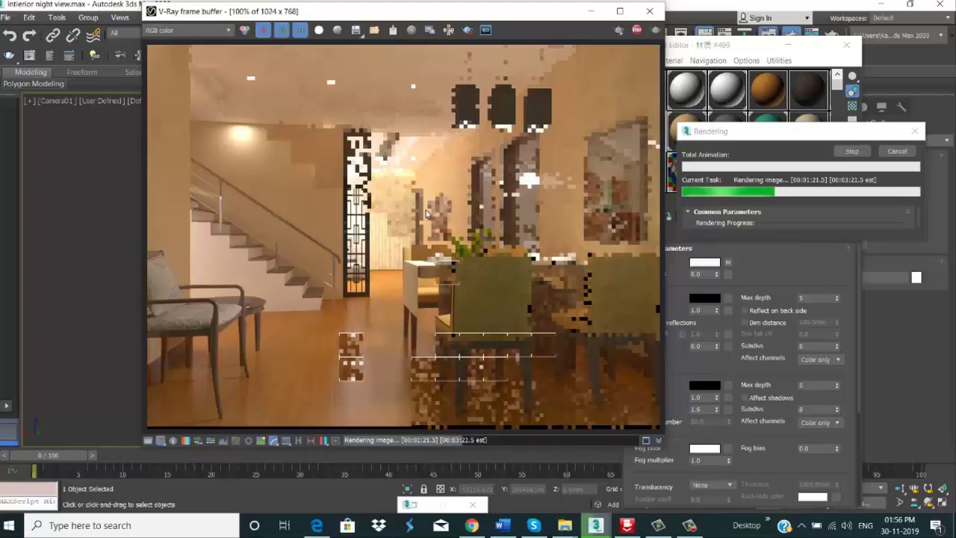
Step: Inspect the rendering image at 200% zoom, pan around, then return to 100% until it finishes
left_click(620, 11)
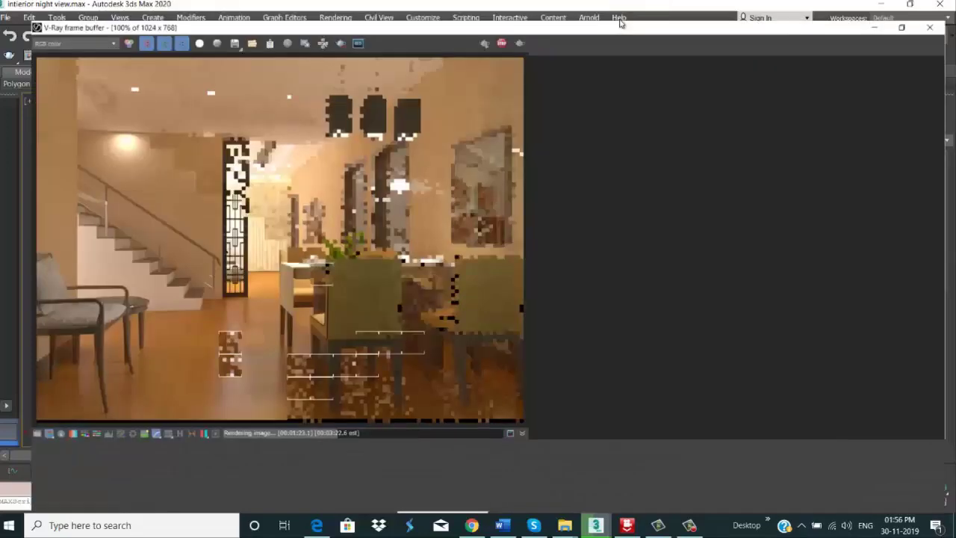
scroll(507, 251, "up", 1)
scroll(507, 252, "down", 1)
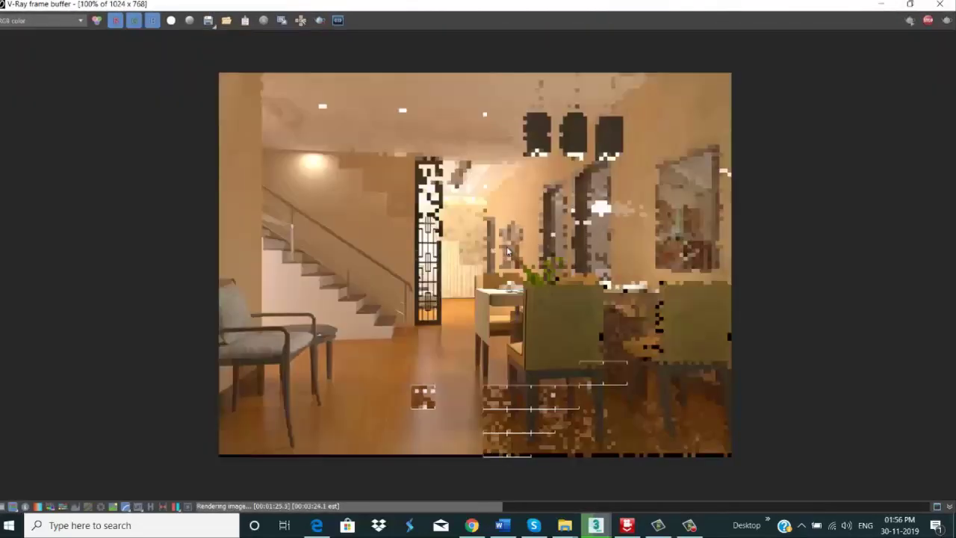
scroll(506, 252, "up", 1)
scroll(506, 249, "down", 1)
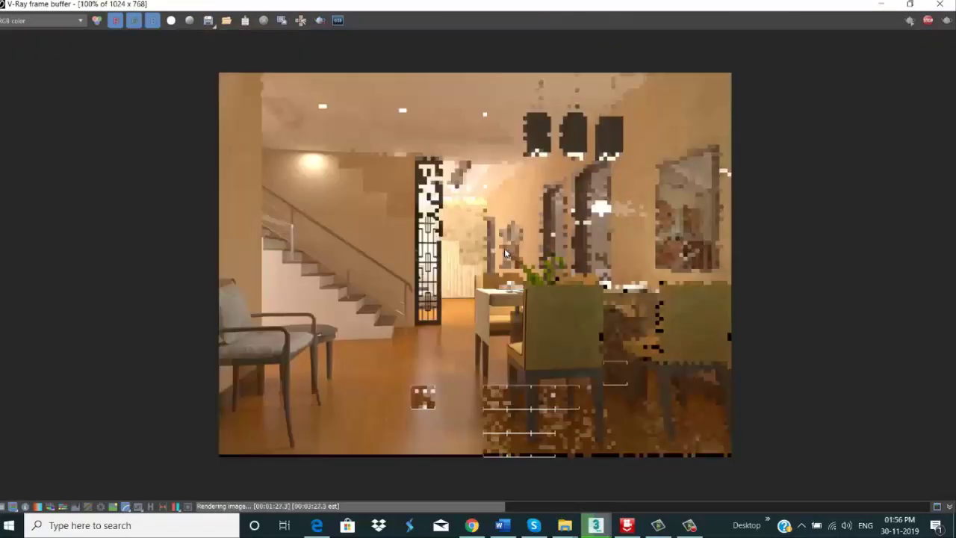
scroll(505, 245, "up", 1)
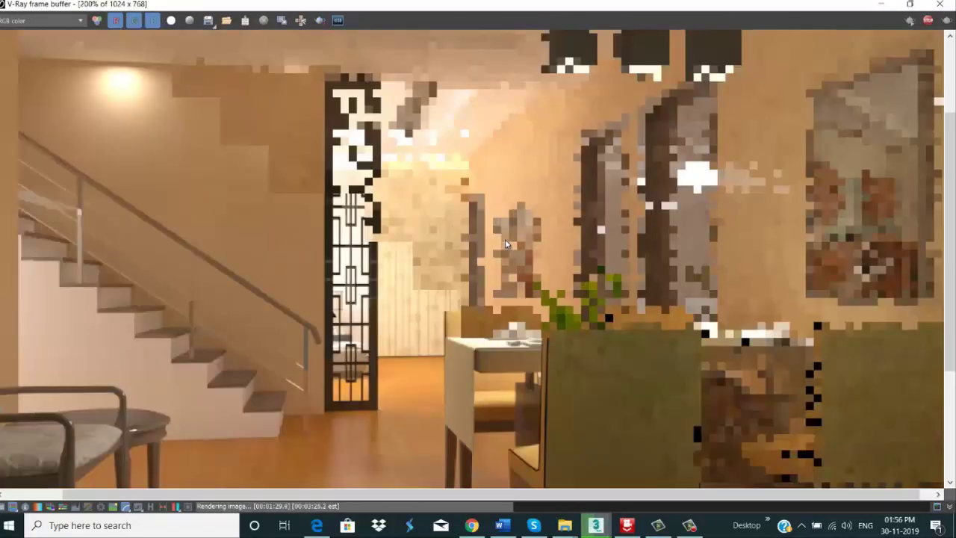
middle_click_drag(505, 239, 508, 173)
scroll(507, 174, "down", 1)
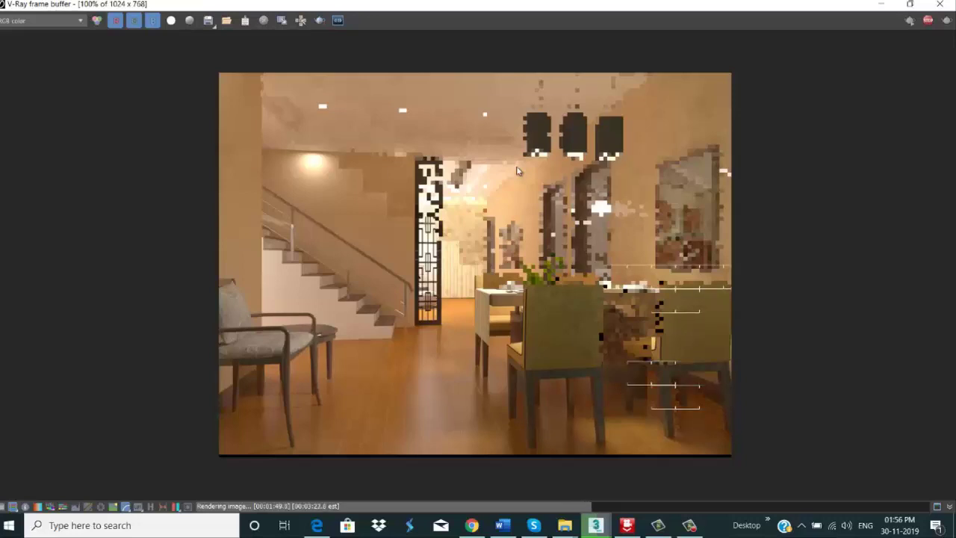
scroll(517, 171, "up", 1)
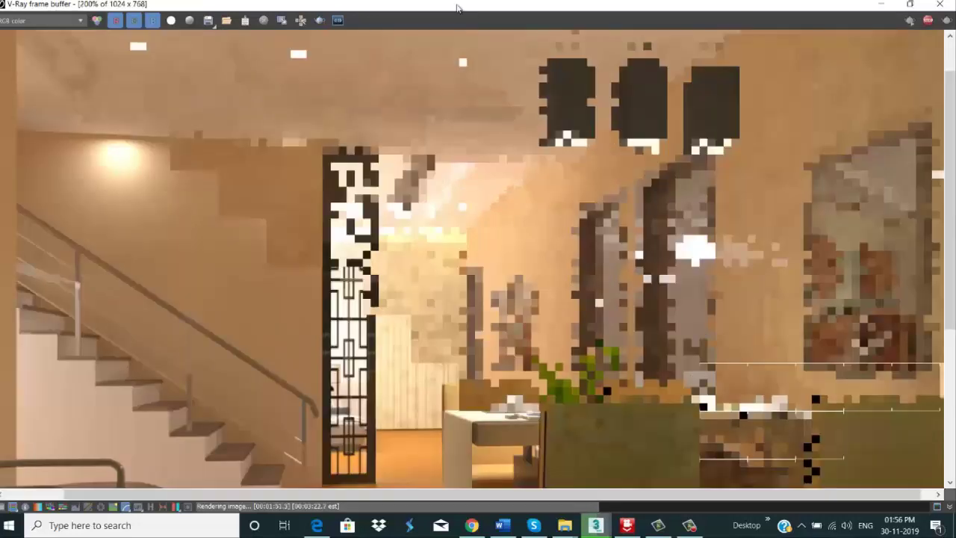
scroll(529, 232, "down", 1)
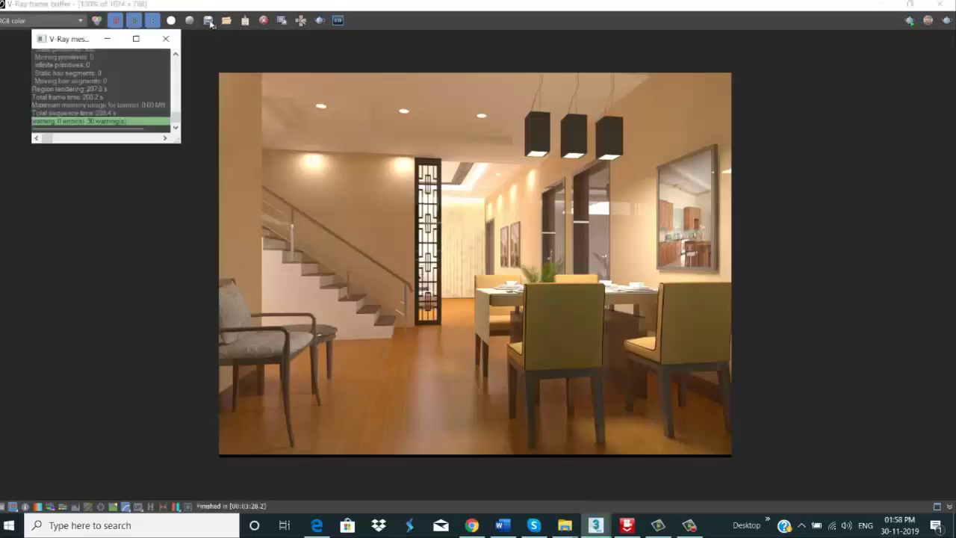
Step: Enable Exposure correction in the frame buffer and make first exposure and contrast tweaks
left_click(910, 5)
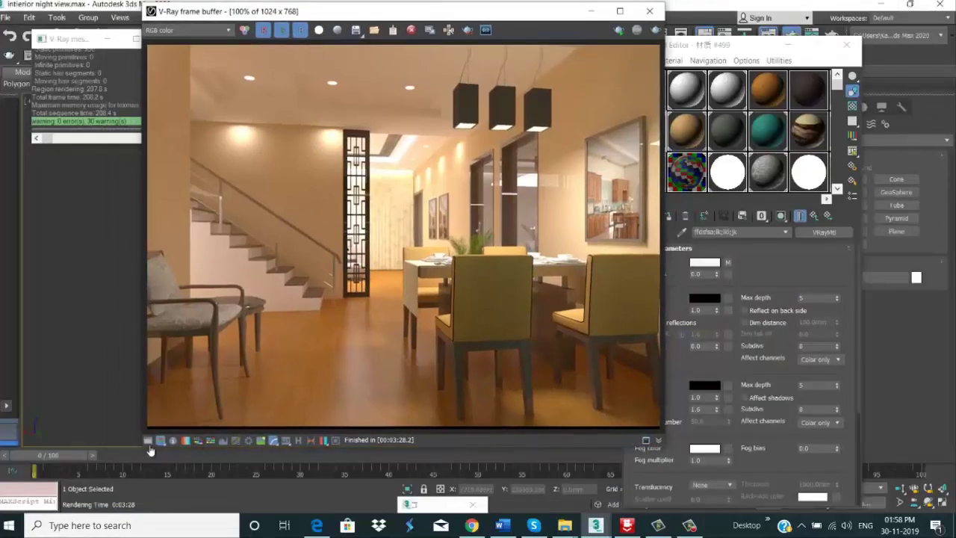
left_click(149, 441)
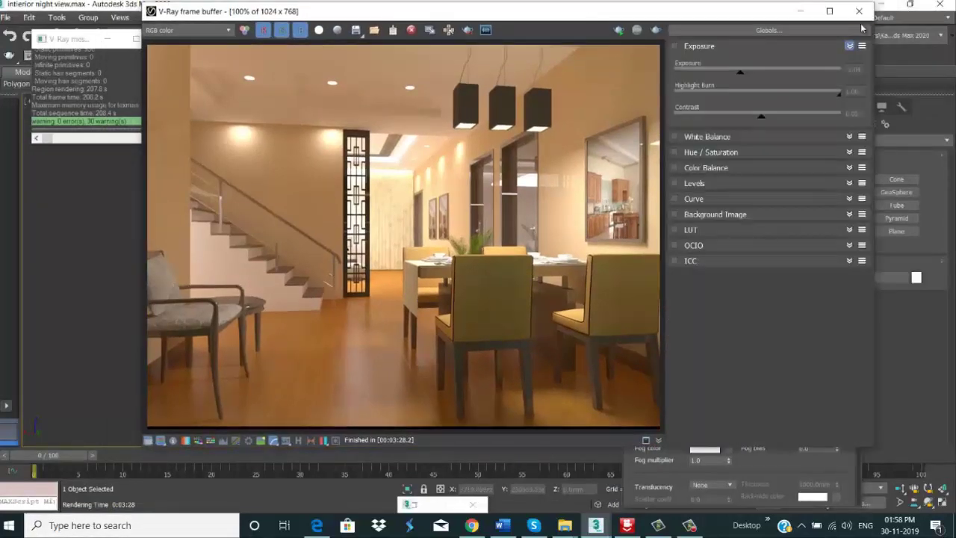
left_click(675, 47)
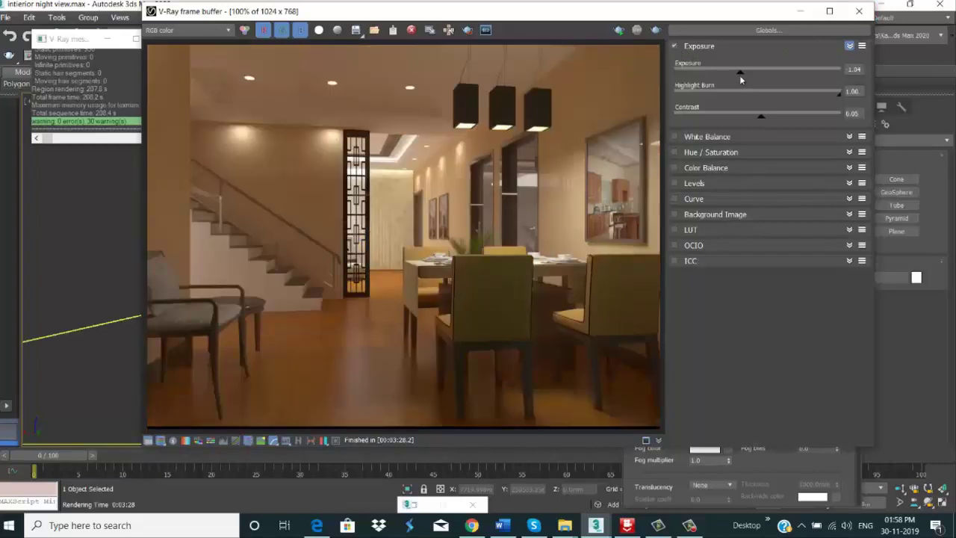
left_click_drag(741, 77, 747, 79)
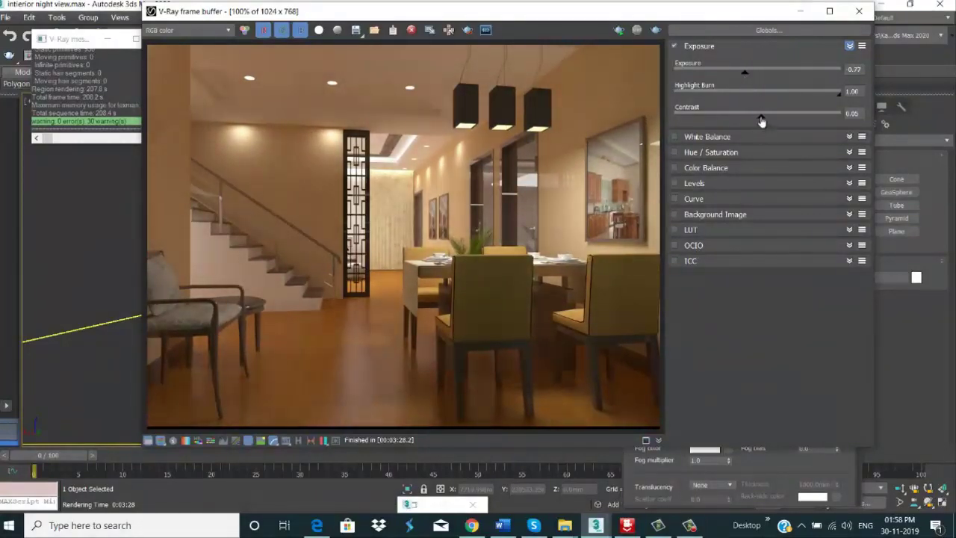
left_click_drag(761, 121, 766, 121)
left_click_drag(744, 76, 749, 79)
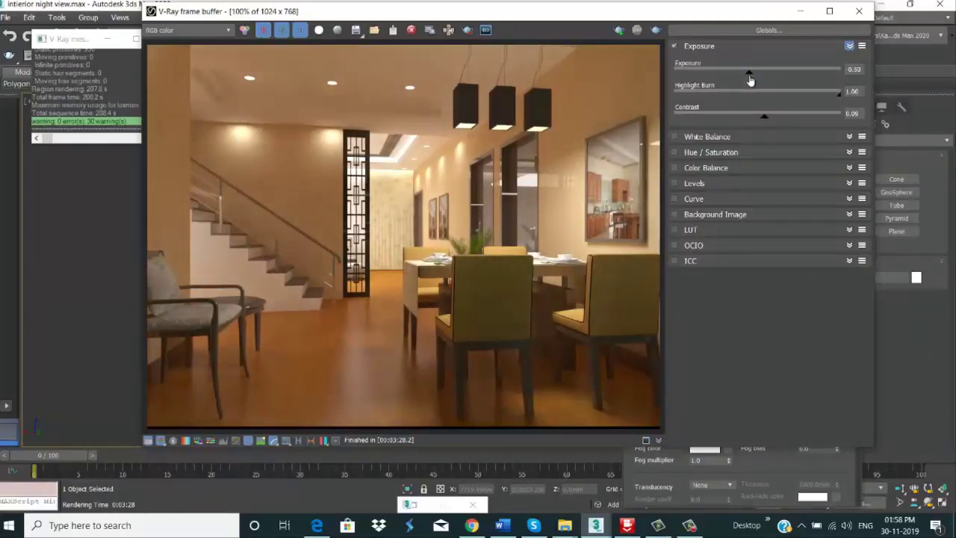
Step: Compare with the uncorrected render, then lower exposure and set Highlight Burn to 0.75
left_click(676, 46)
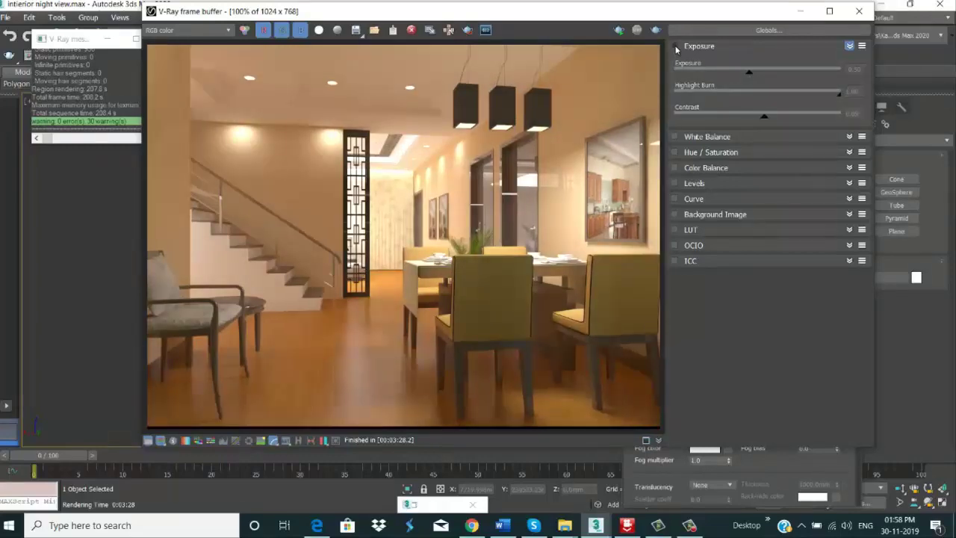
left_click(676, 46)
left_click(676, 46)
left_click(677, 46)
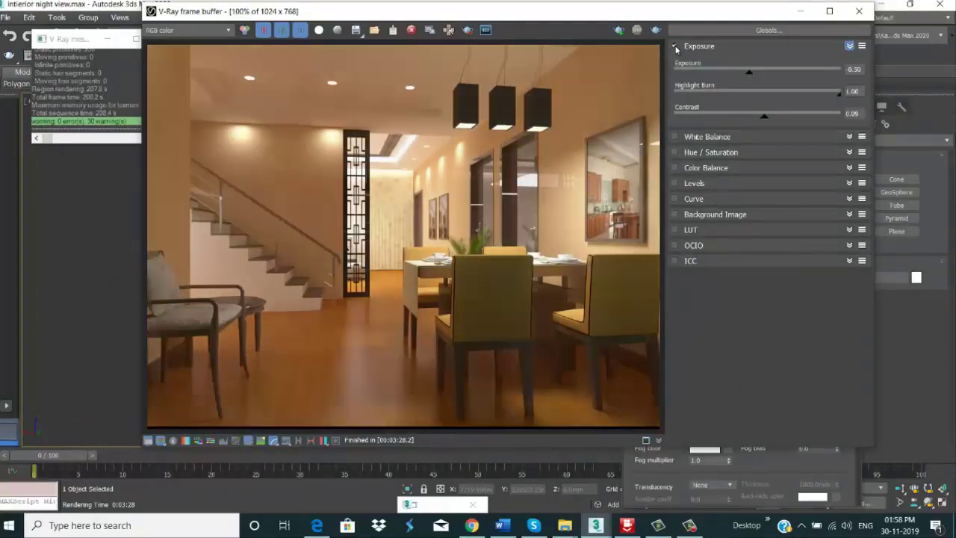
left_click(677, 47)
left_click(676, 46)
left_click_drag(750, 72, 750, 80)
mouse_move(838, 95)
left_mouse_down()
mouse_move(784, 105)
mouse_move(825, 101)
mouse_move(790, 106)
mouse_move(801, 105)
left_mouse_up()
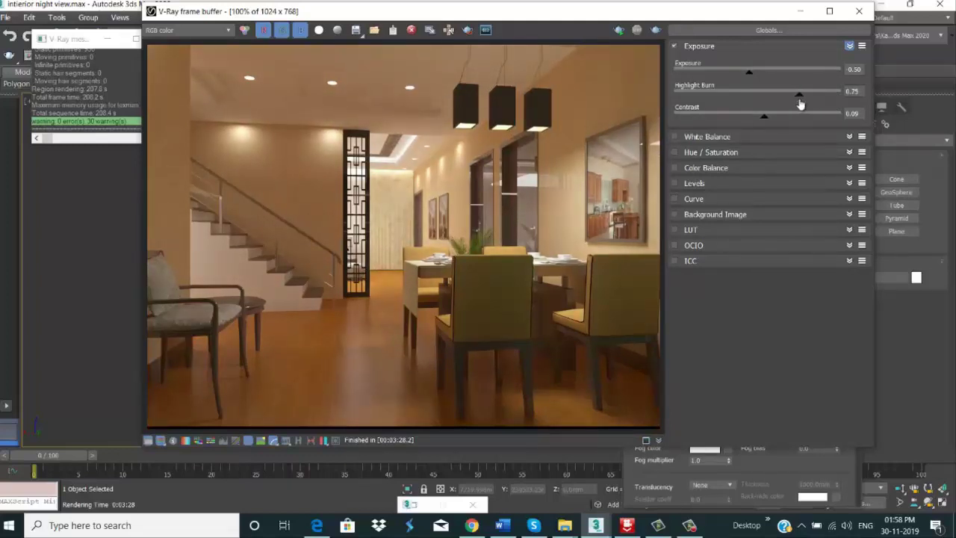
left_click_drag(750, 76, 761, 80)
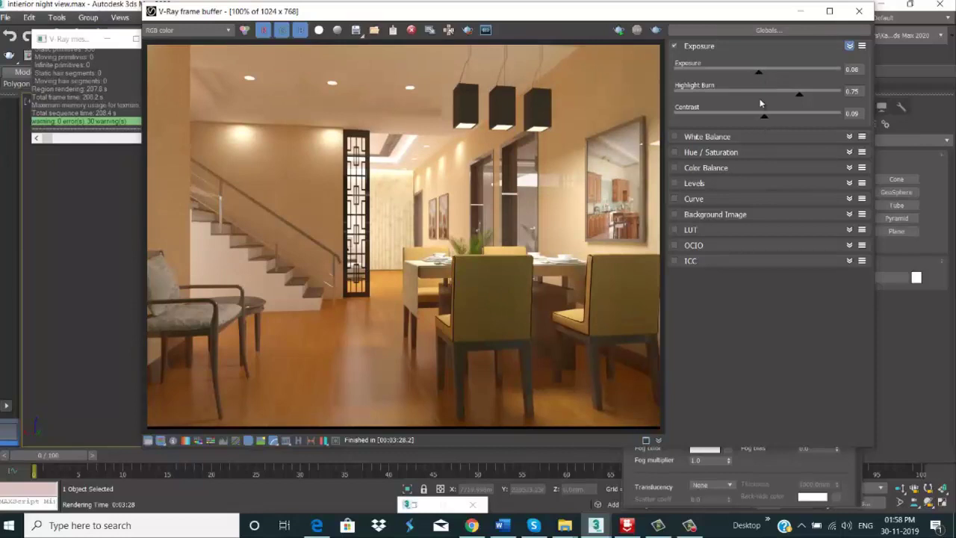
Step: Compare the render with and without exposure correction, leaving the correction enabled
left_click(676, 47)
left_click(676, 47)
left_click(676, 47)
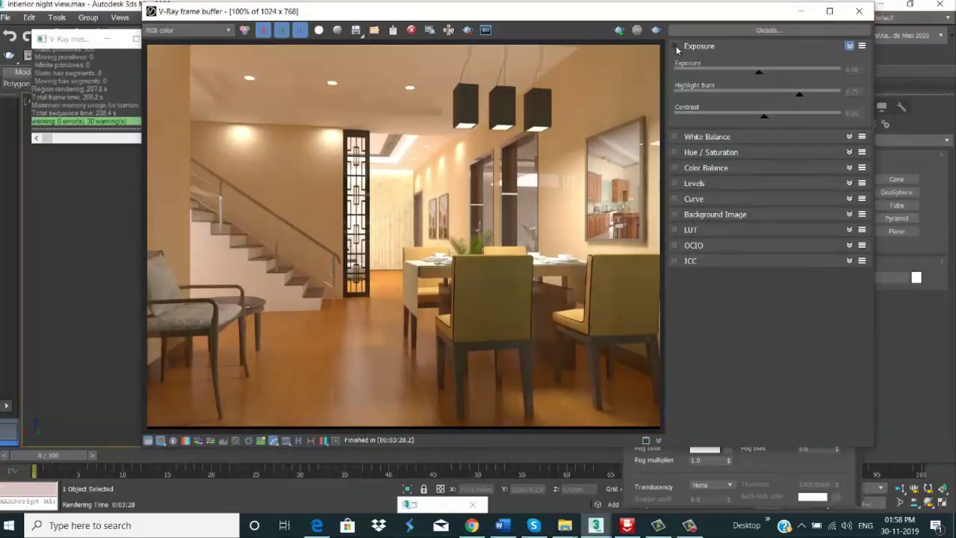
left_click(677, 47)
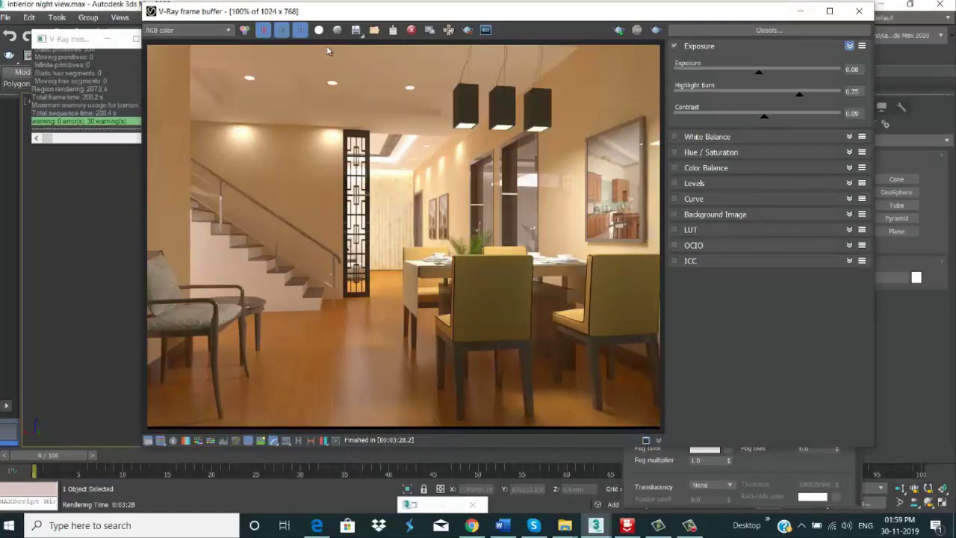
Step: Open the Save Image dialog for the corrected render on the Desktop folder
left_click(356, 30)
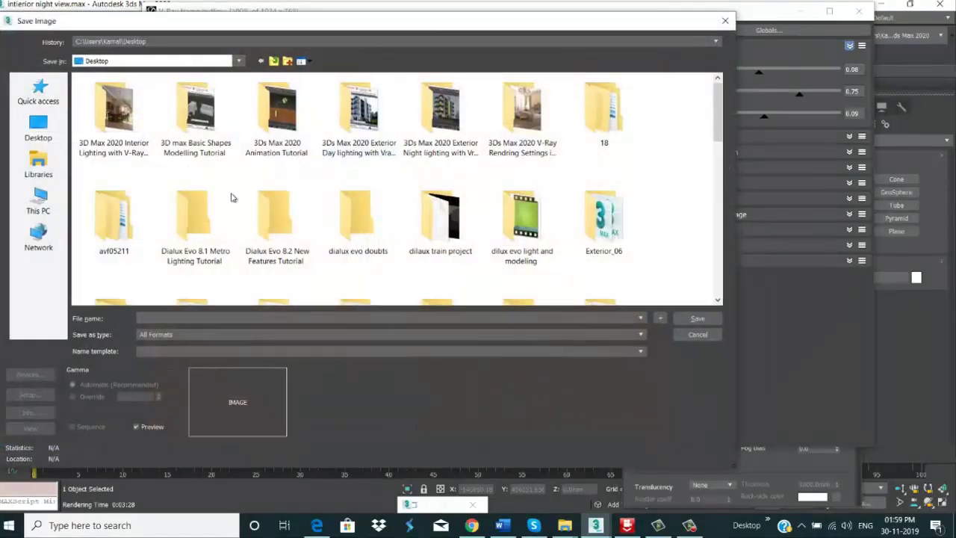
left_click(689, 525)
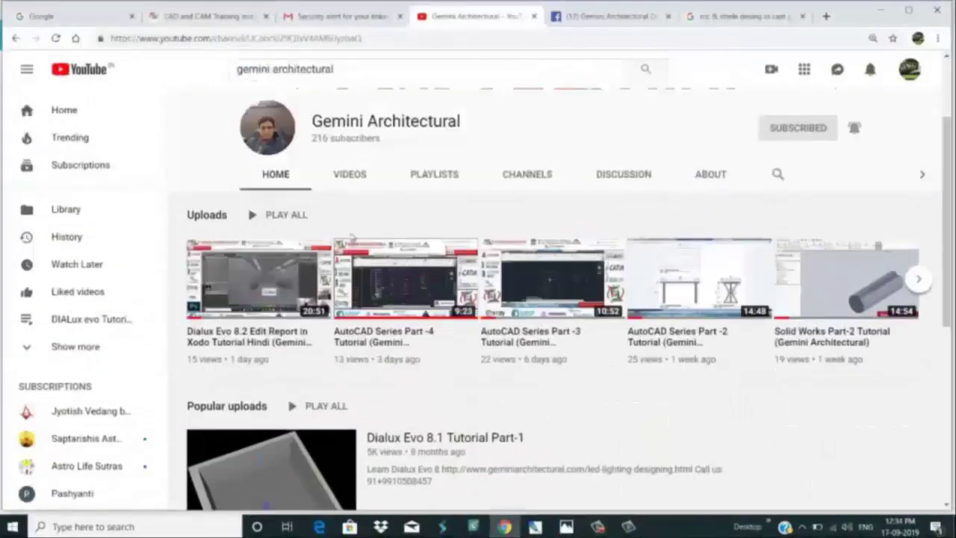
Step: Browse the Gemini Architectural channel's Videos tab down through the uploads and back to the top
left_click(356, 175)
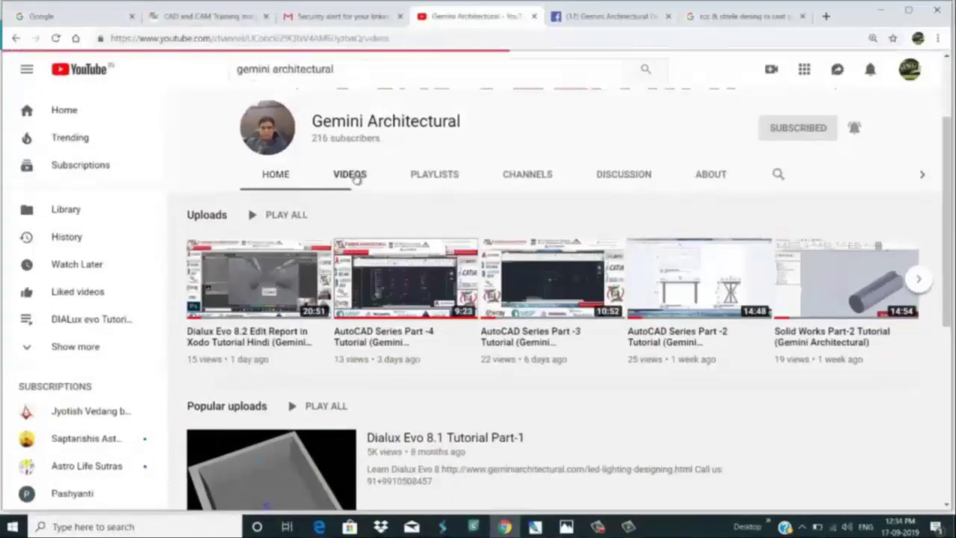
scroll(379, 215, "down", 3)
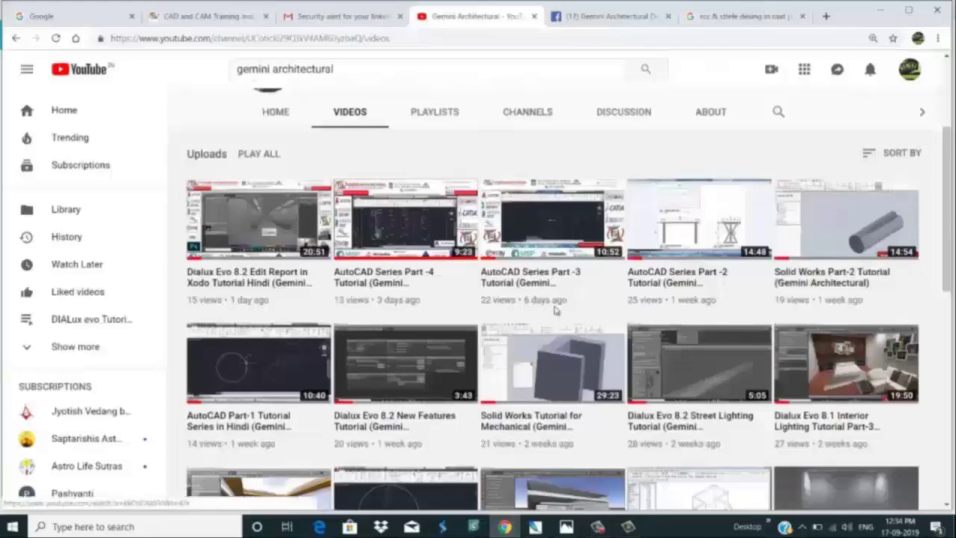
scroll(557, 311, "down", 3)
scroll(557, 314, "down", 1)
mouse_move(553, 276)
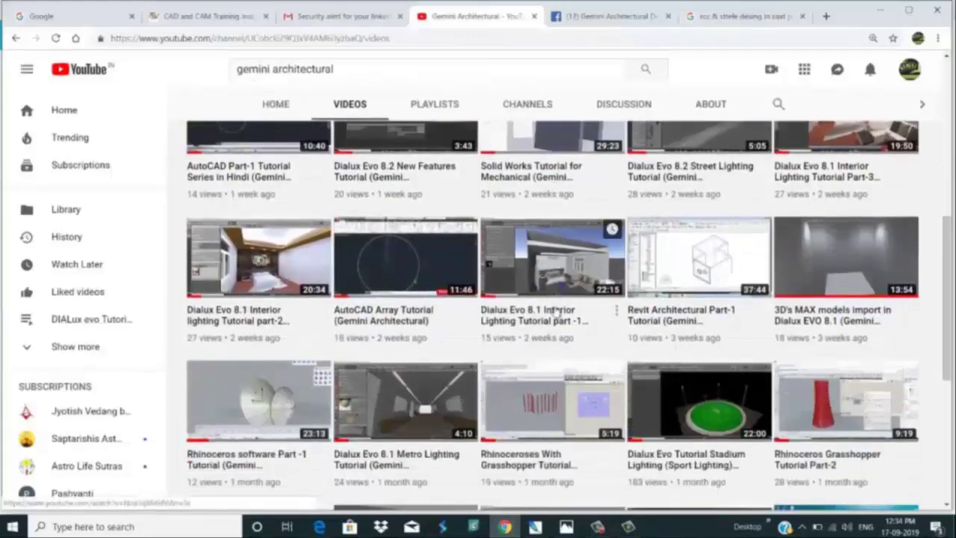
scroll(555, 311, "down", 3)
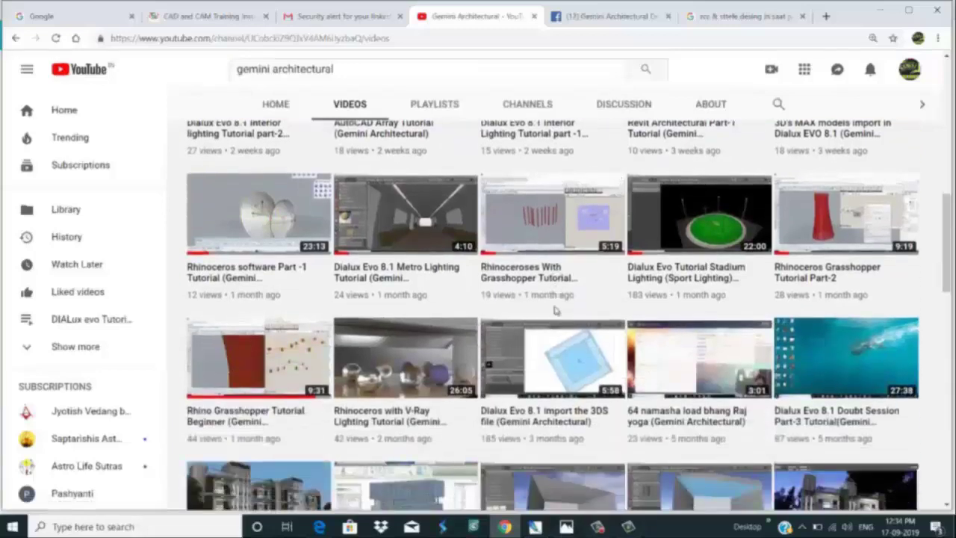
scroll(555, 312, "up", 2)
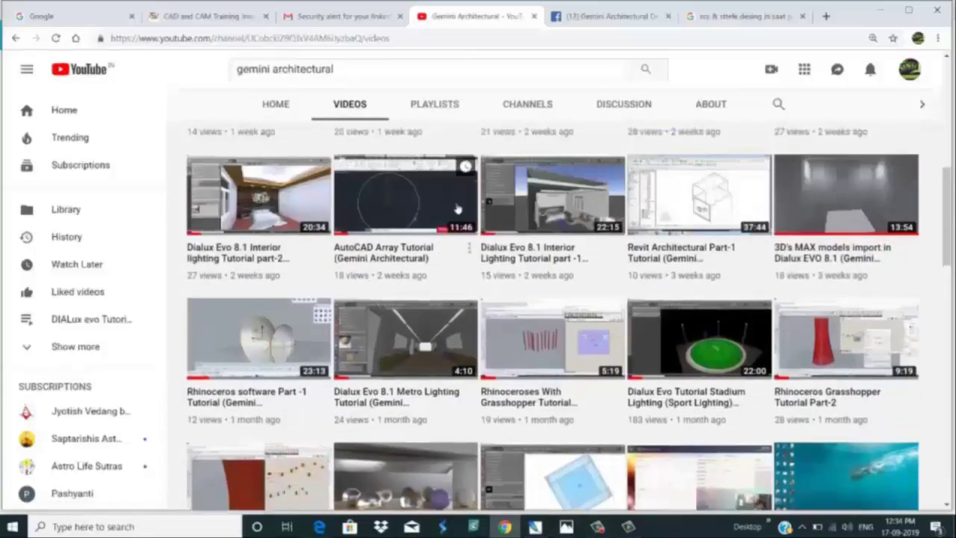
scroll(457, 209, "up", 2)
scroll(452, 256, "up", 5)
scroll(451, 256, "up", 1)
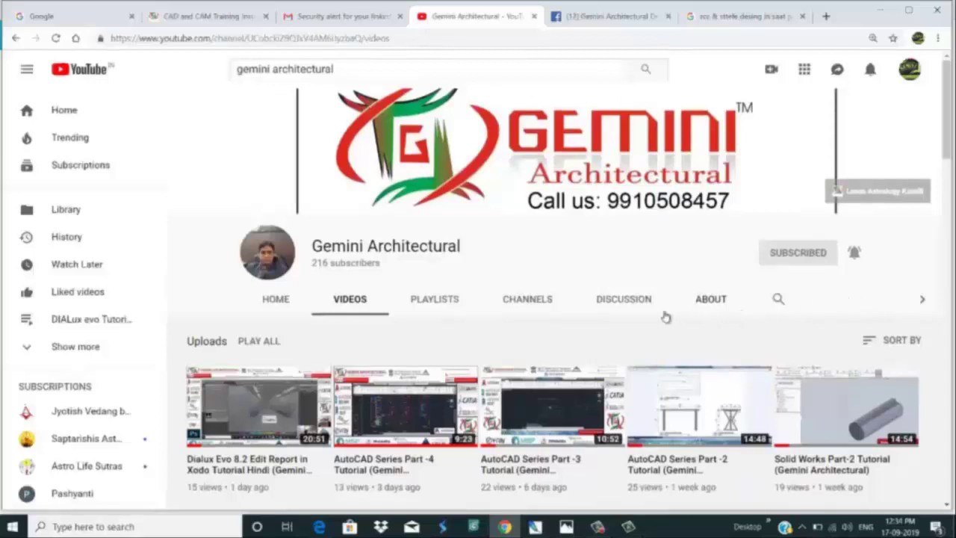
Step: Switch to the 'CAD and CAM Training' browser tab with the institute's home page
left_click(183, 15)
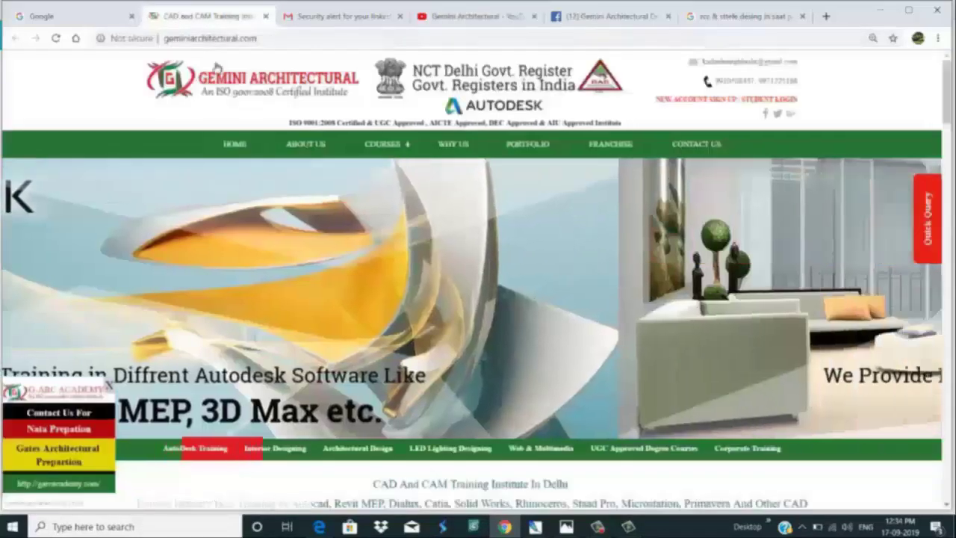